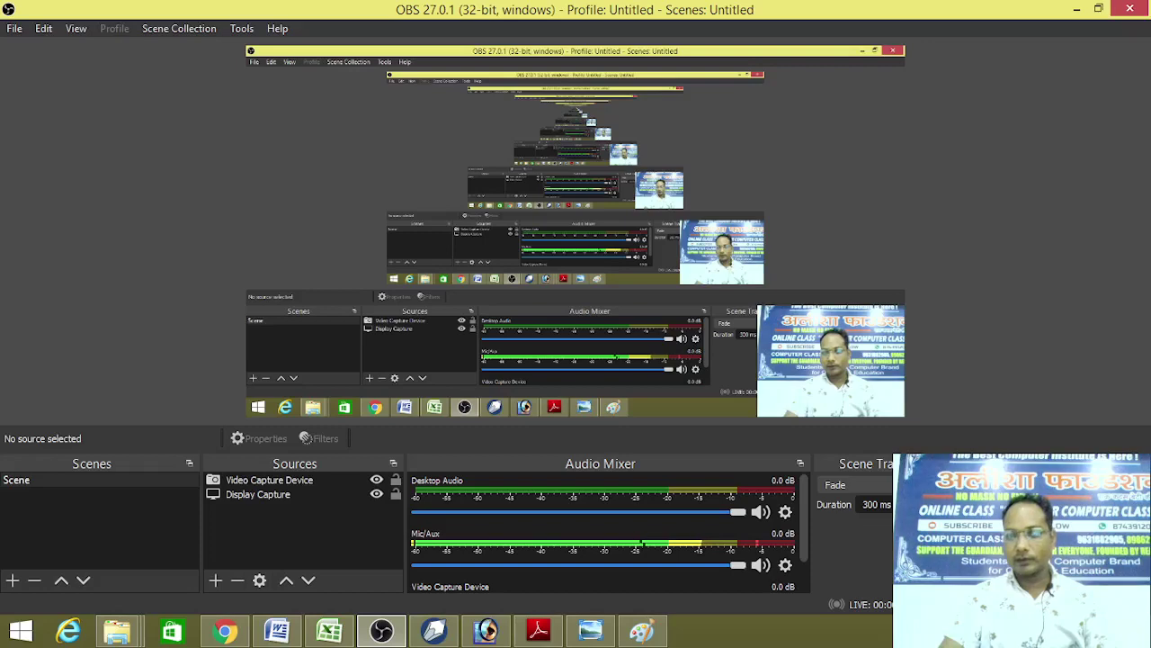
Minimize OBS Studio to reveal the 780 × 1040 px portrait open in Paint
left_click(1077, 9)
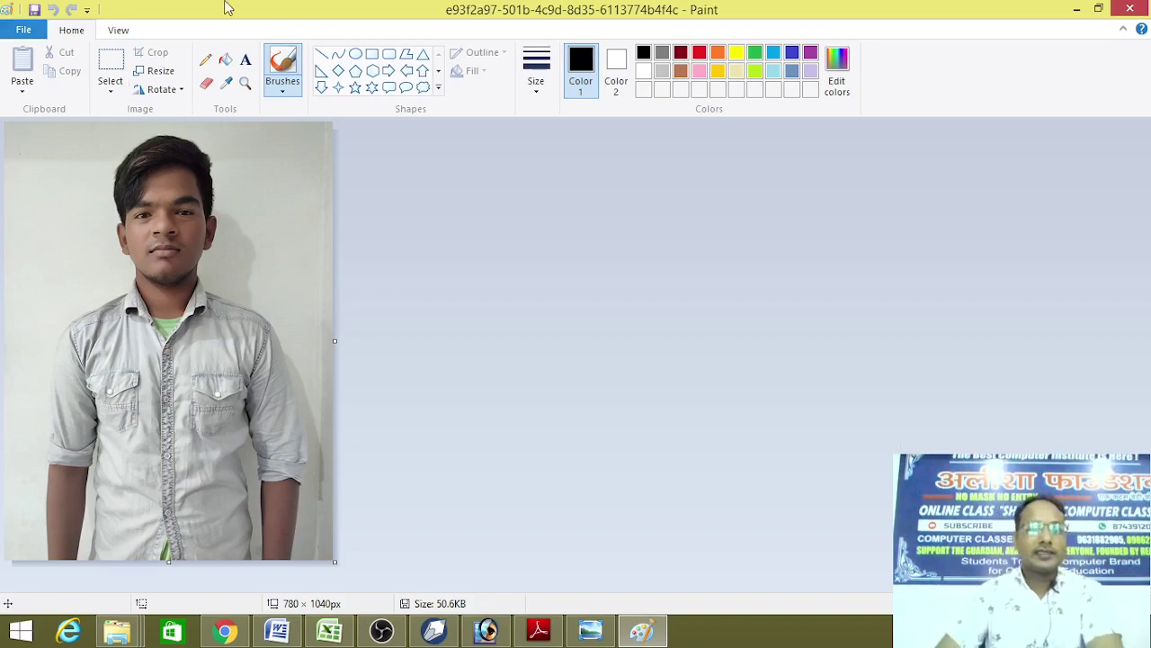
Draw a rectangular selection over the top 751 × 947 px of the portrait, excluding the bottom strip
left_click(110, 67)
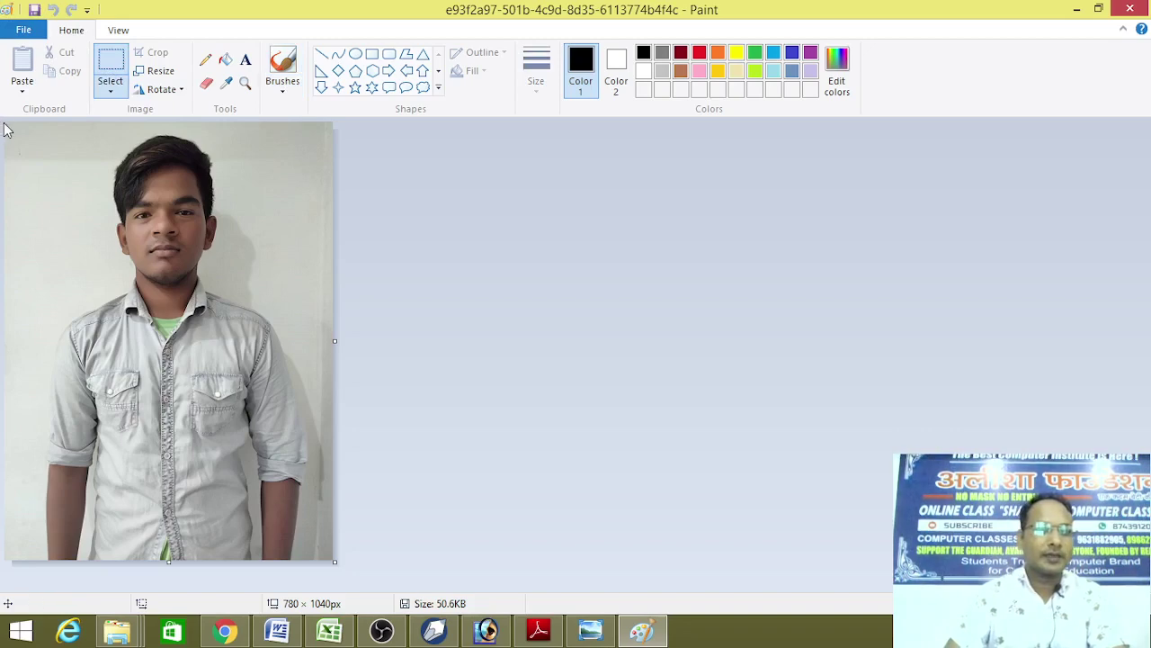
left_click_drag(6, 124, 302, 511)
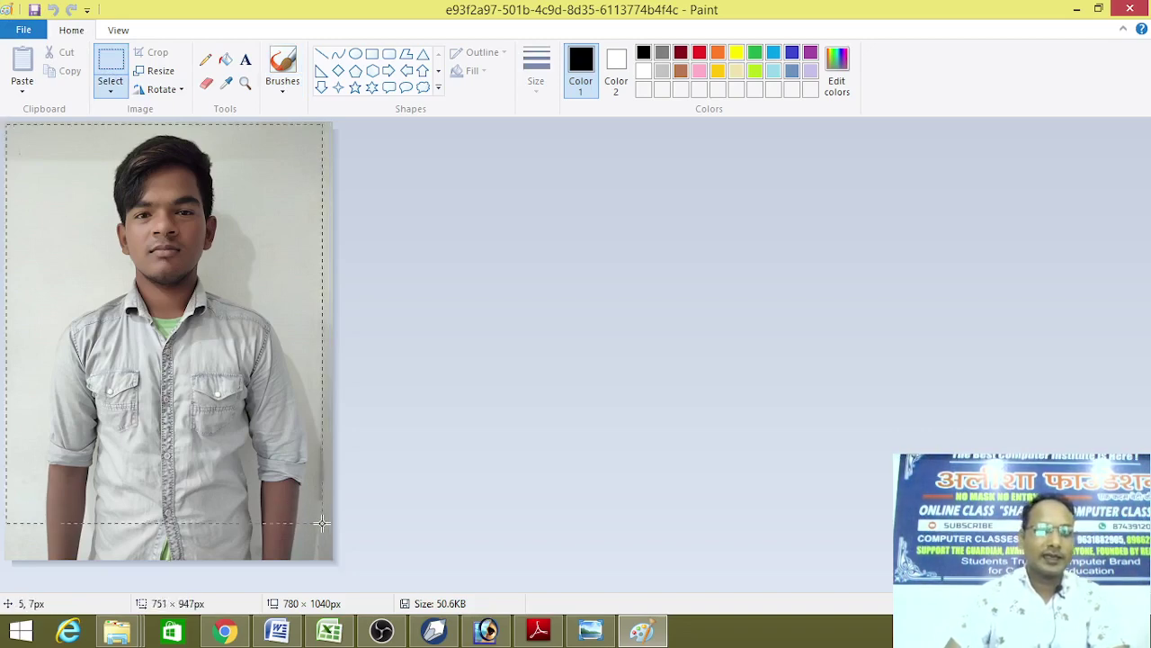
left_click_drag(322, 523, 322, 522)
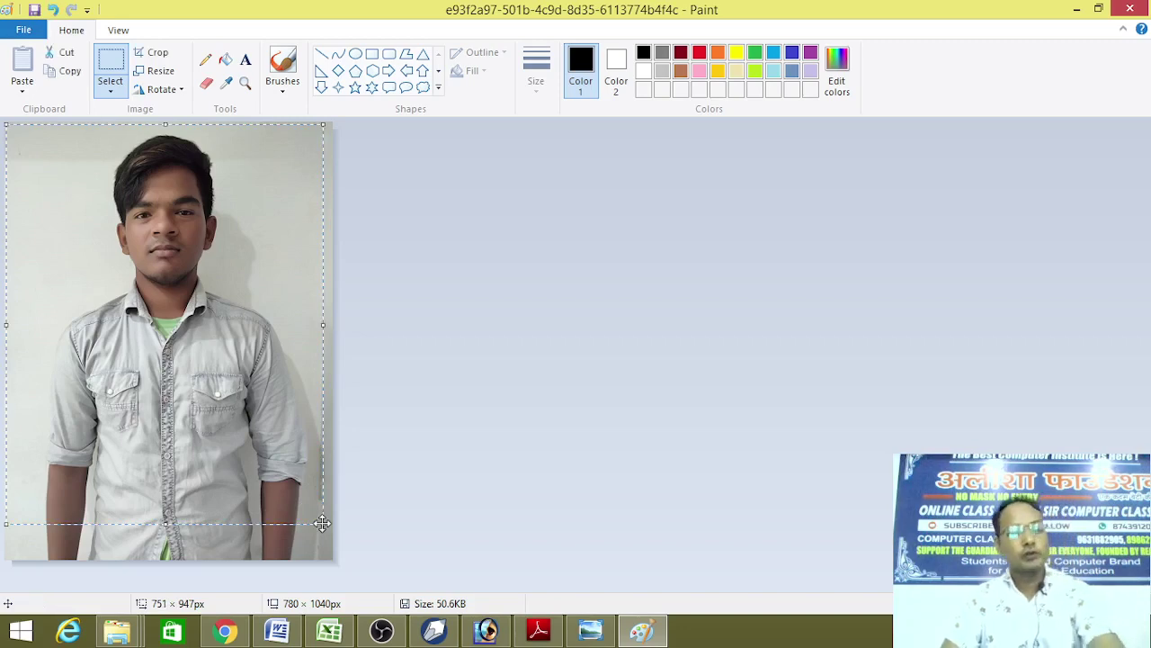
left_click(487, 630)
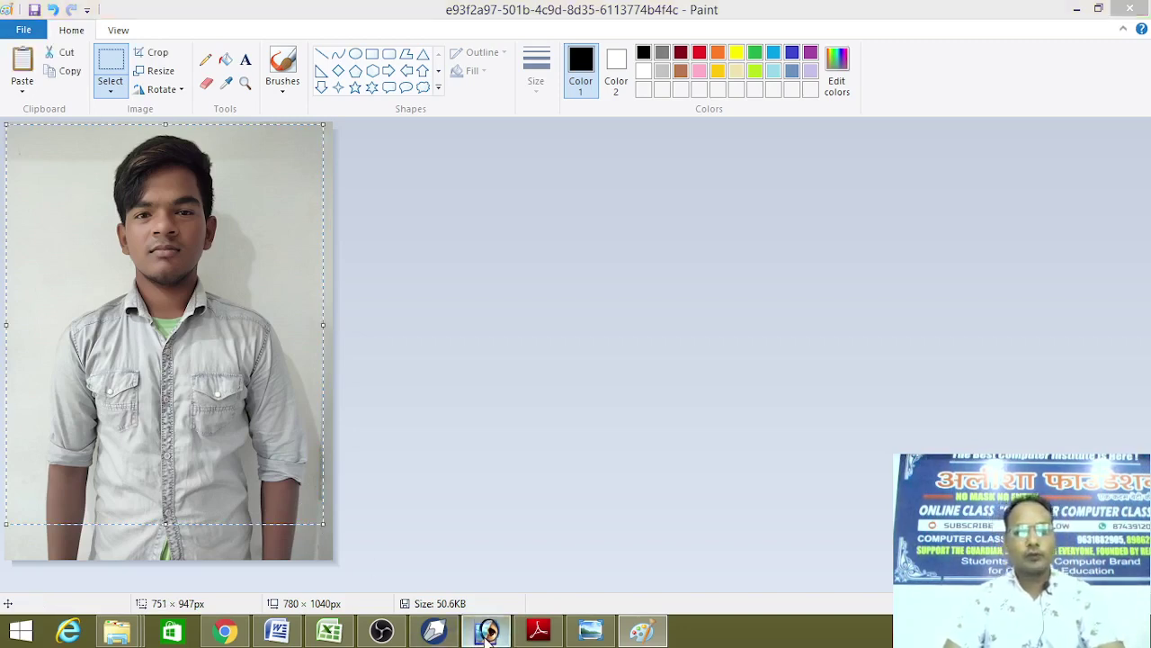
Create a new Untitled-1 document, maximize it, and paste the portrait as Layer 1
left_click(15, 27)
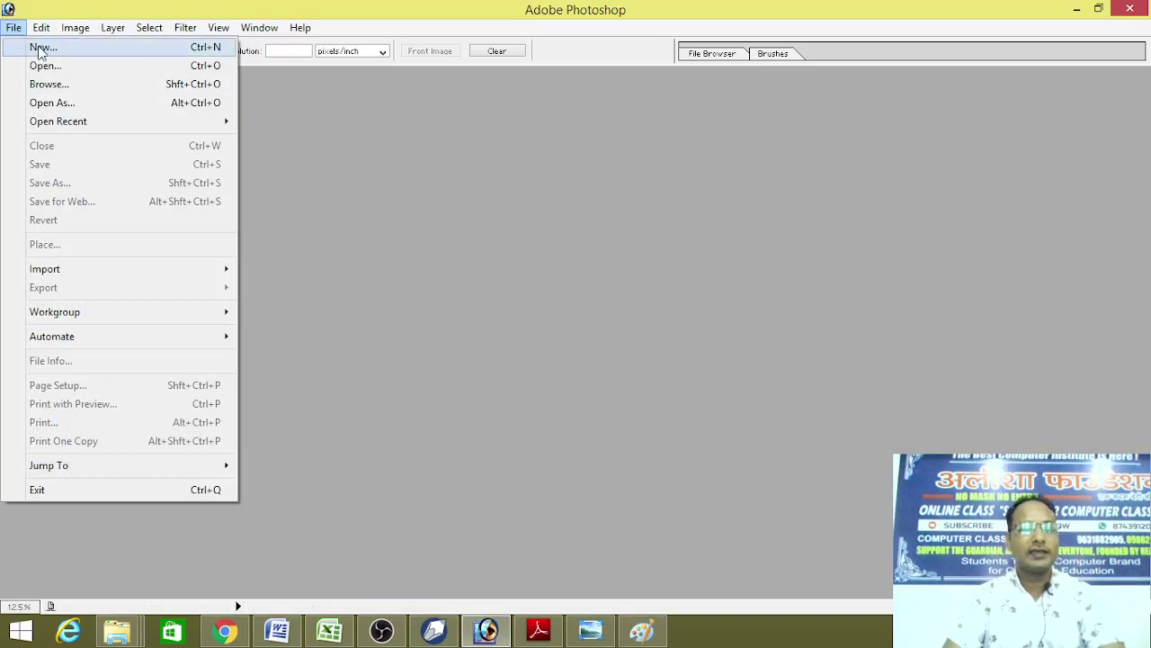
left_click(36, 44)
left_click(777, 158)
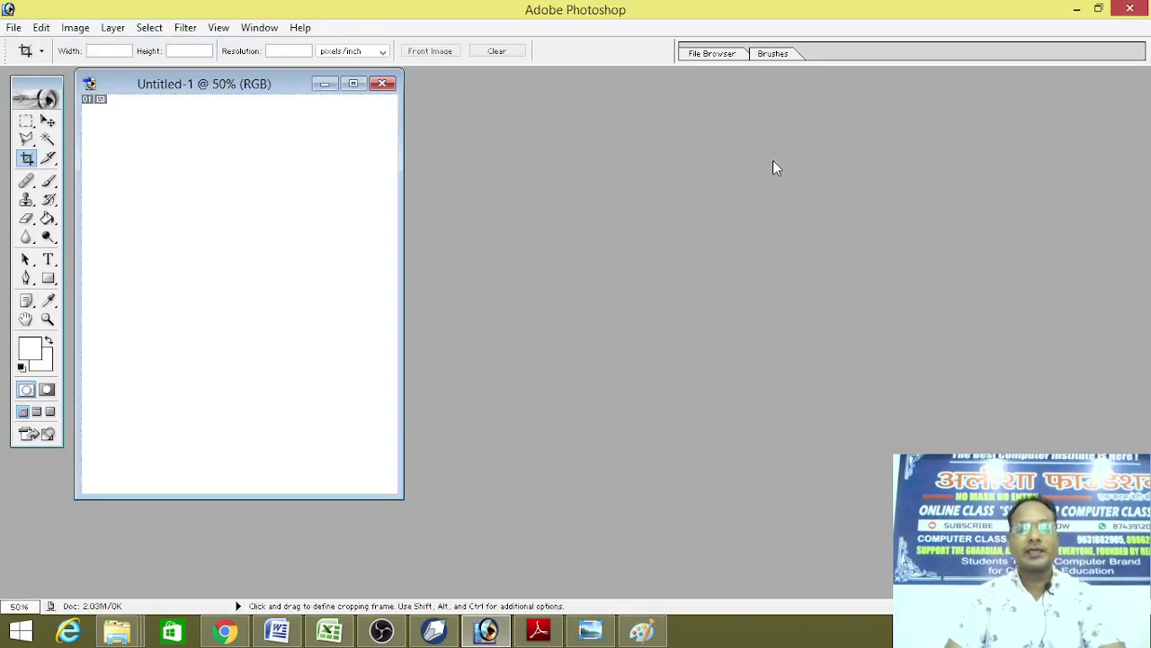
left_click(353, 84)
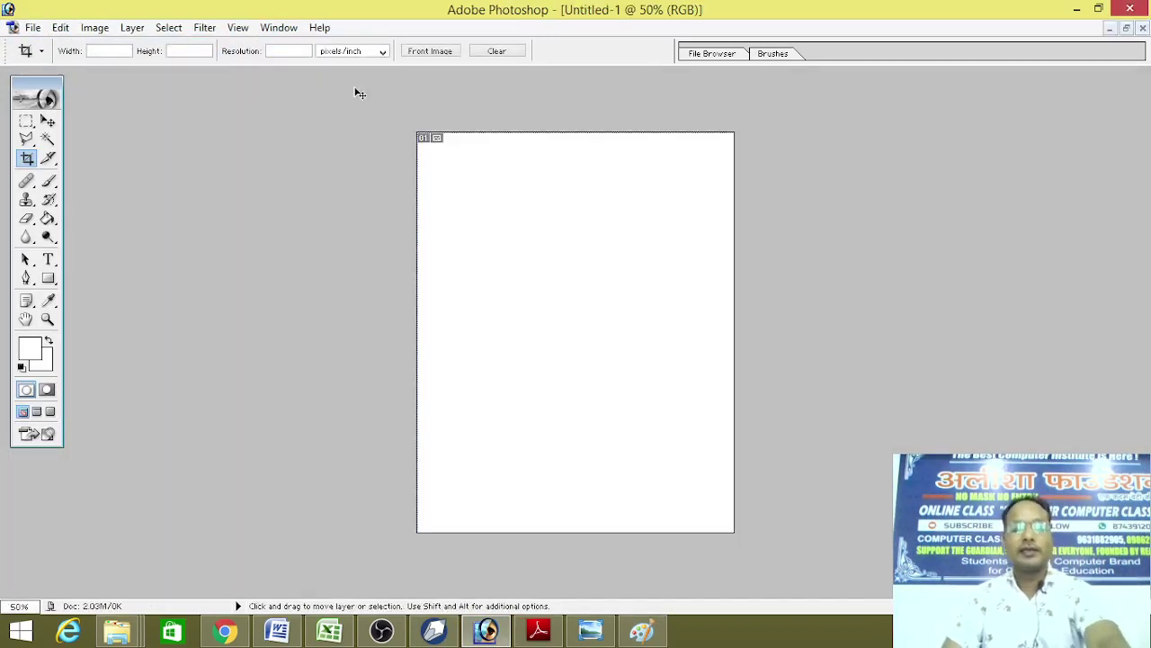
key("ctrl+v")
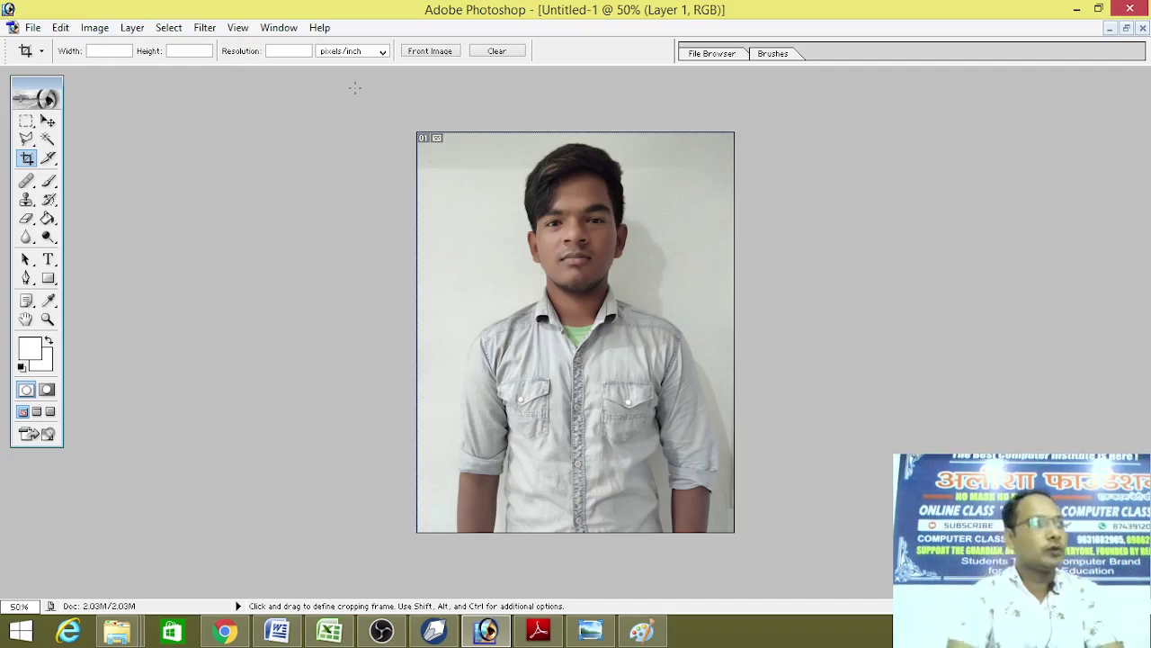
Check the photo in Paint, then close the first Untitled-1 document without saving
left_click(32, 27)
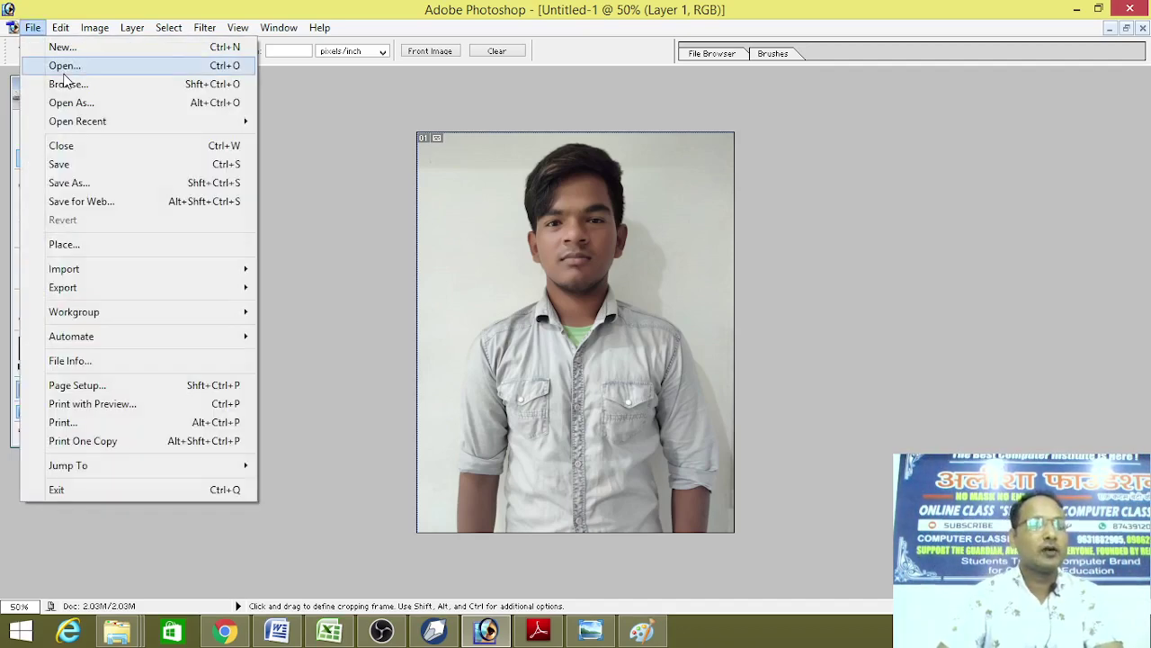
left_click(481, 164)
key("ctrl+o")
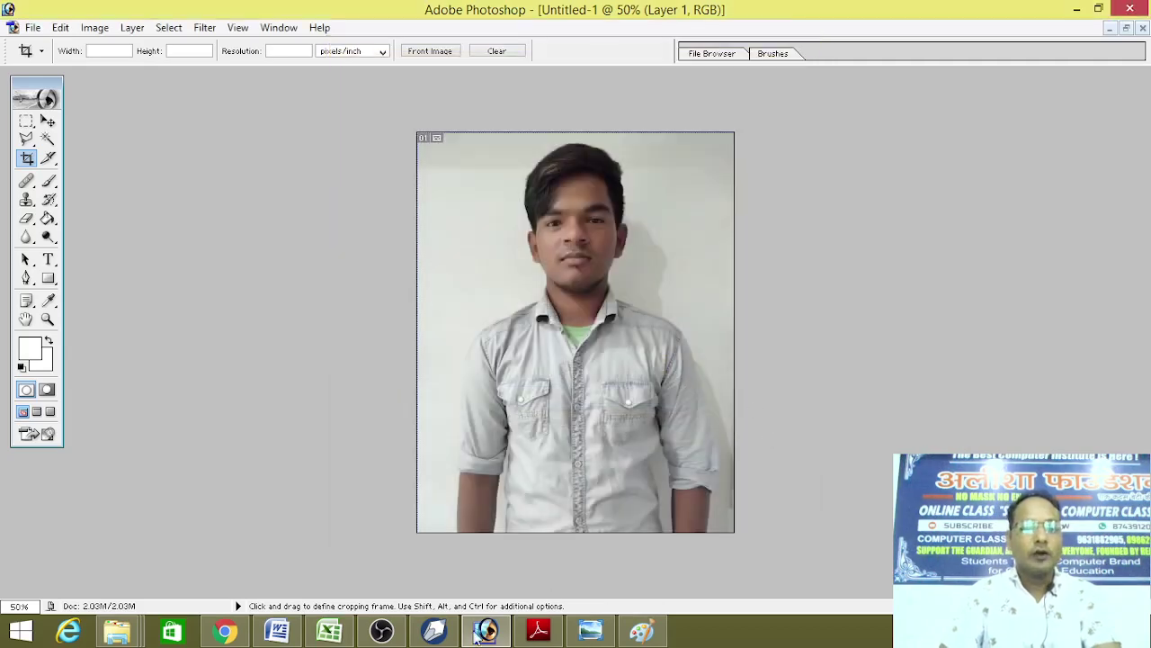
left_click(477, 636)
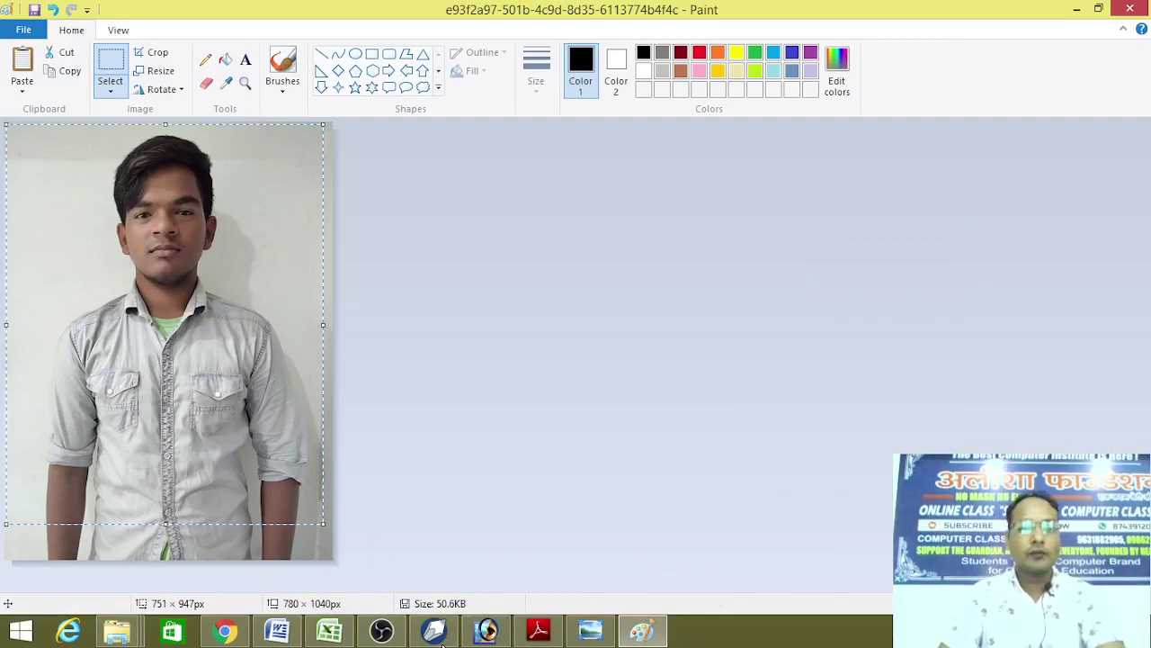
left_click(485, 632)
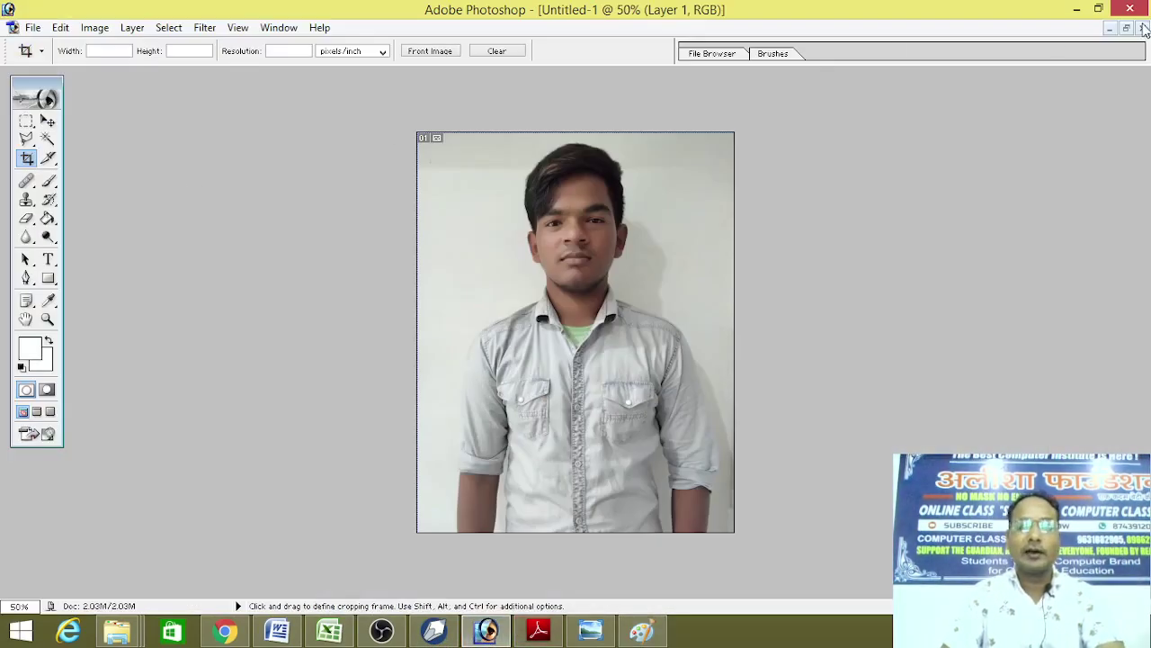
left_click(1144, 29)
left_click(534, 247)
Create a new 751 × 947 px document, paste the portrait as Layer 1, and maximize it
left_click(16, 27)
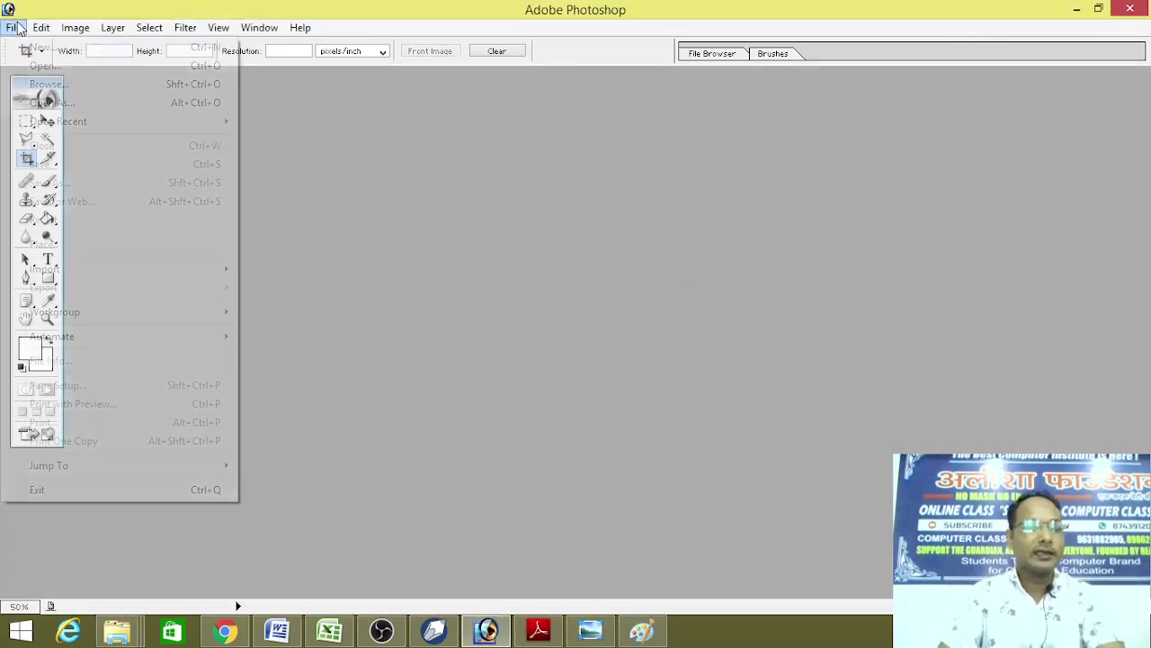
left_click(36, 48)
left_click(782, 157)
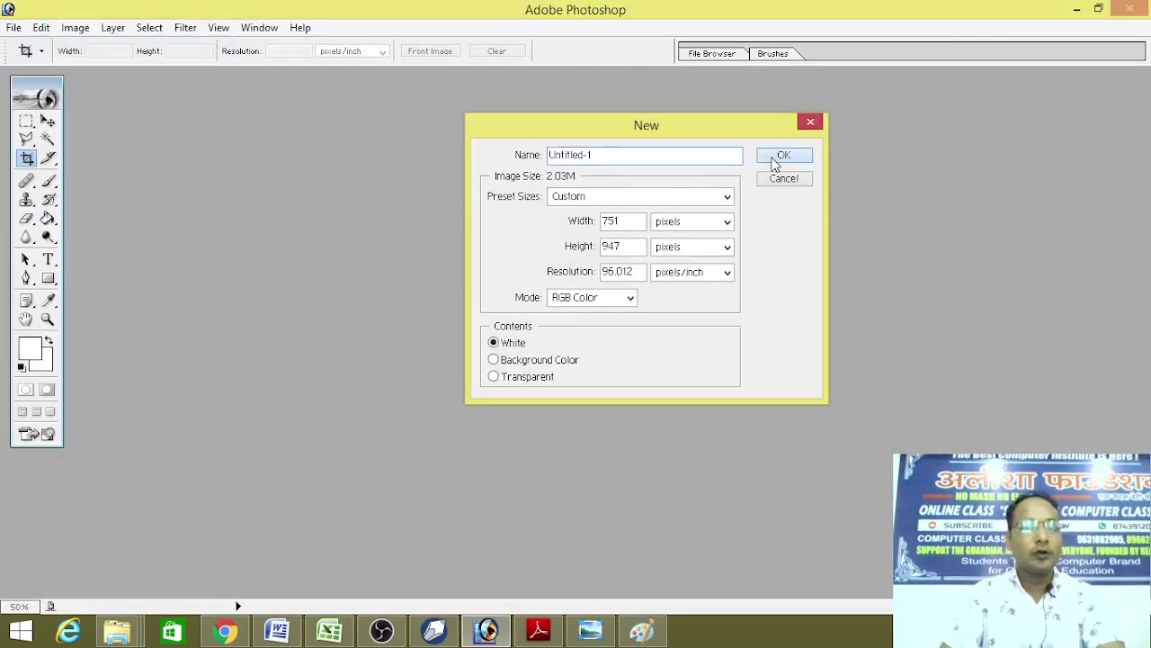
key("ctrl+v")
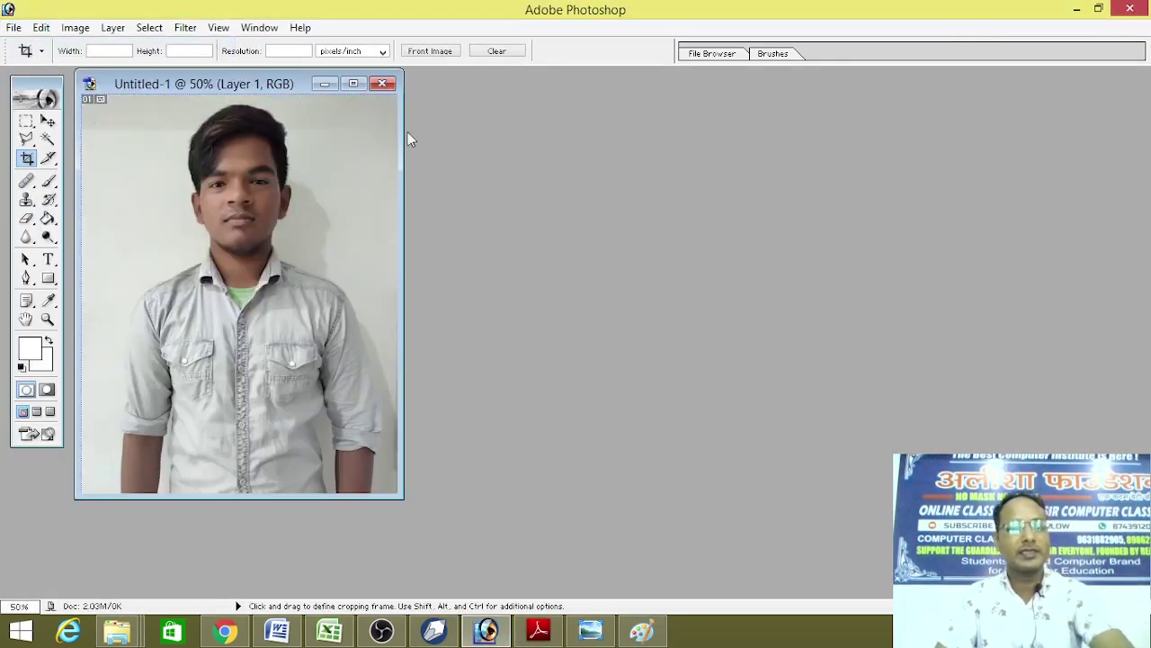
left_click(353, 84)
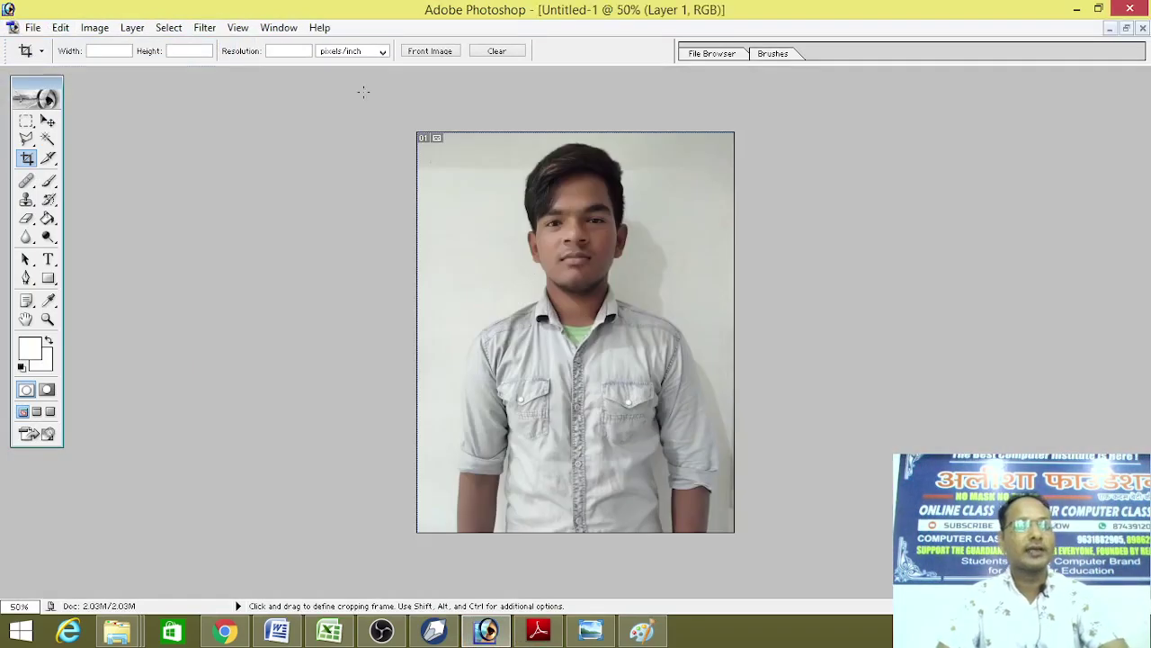
left_click(642, 631)
Close Paint, leaving only the Untitled-1 portrait document open
left_click(1132, 9)
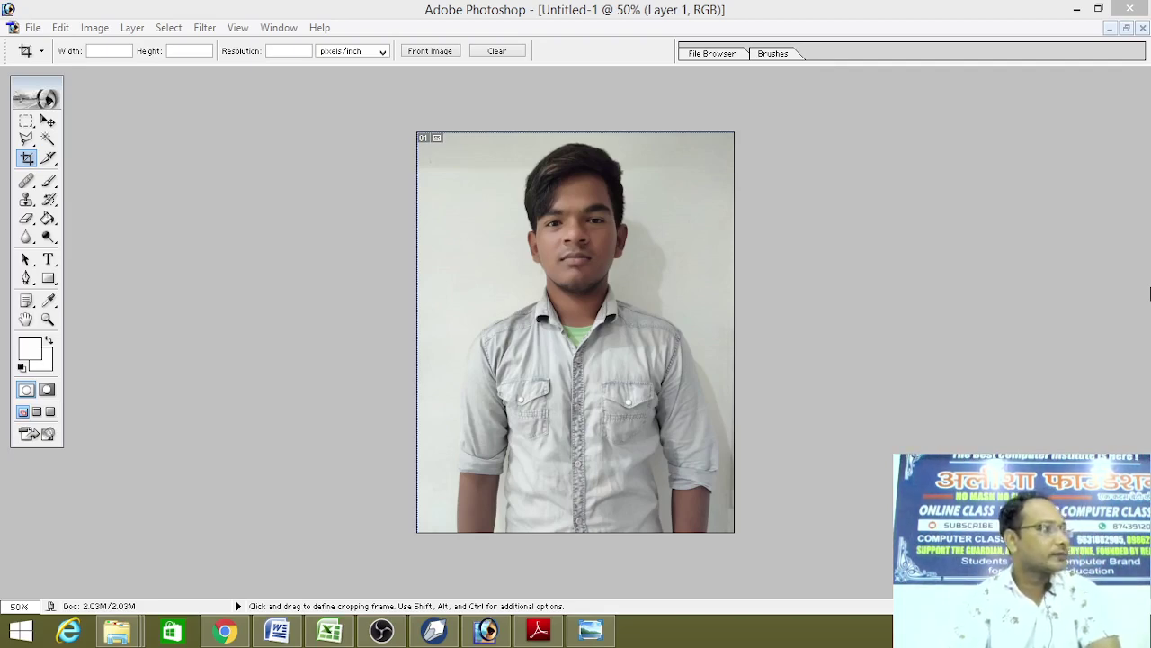
left_click(49, 140)
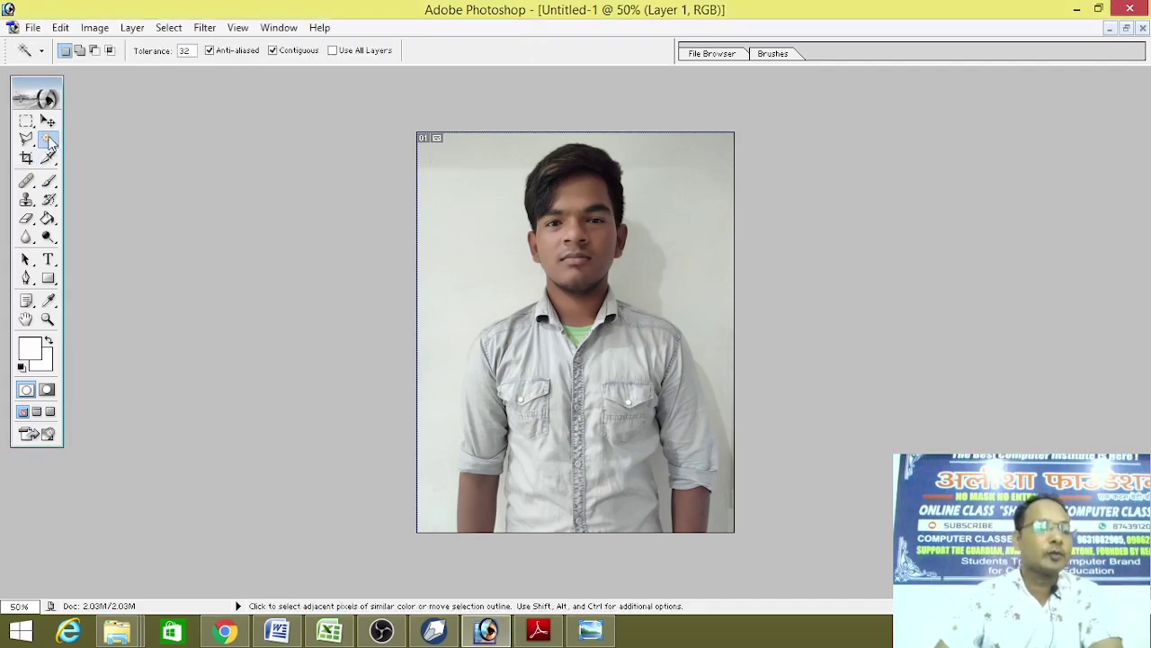
left_click(460, 264)
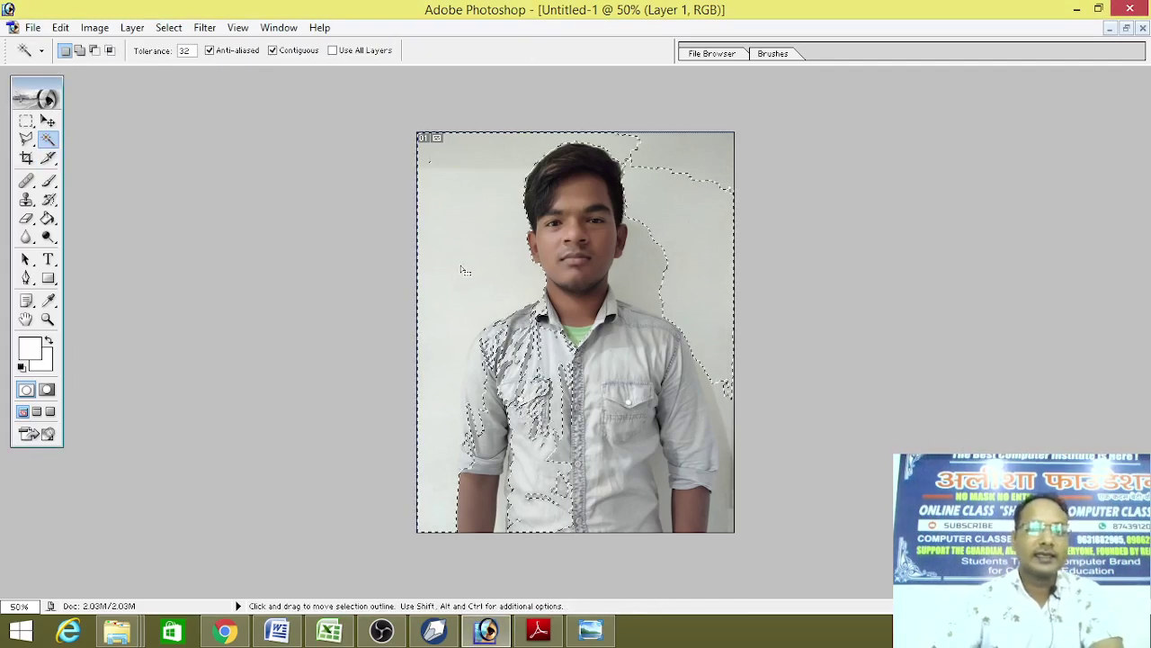
left_click(673, 160)
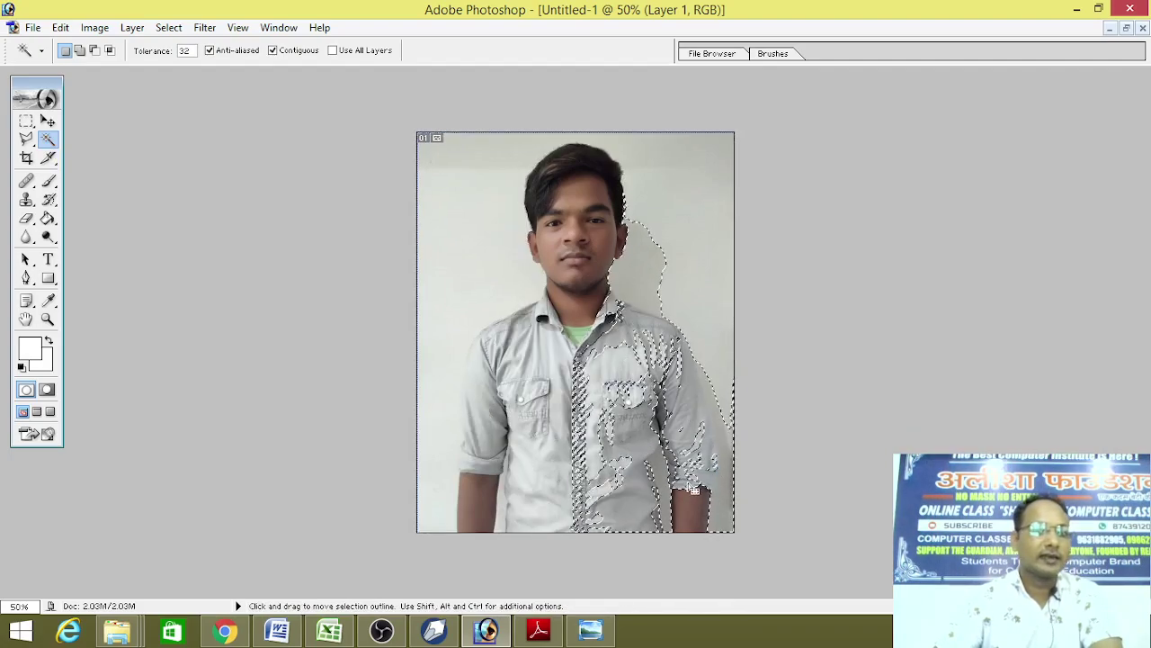
left_click(505, 196)
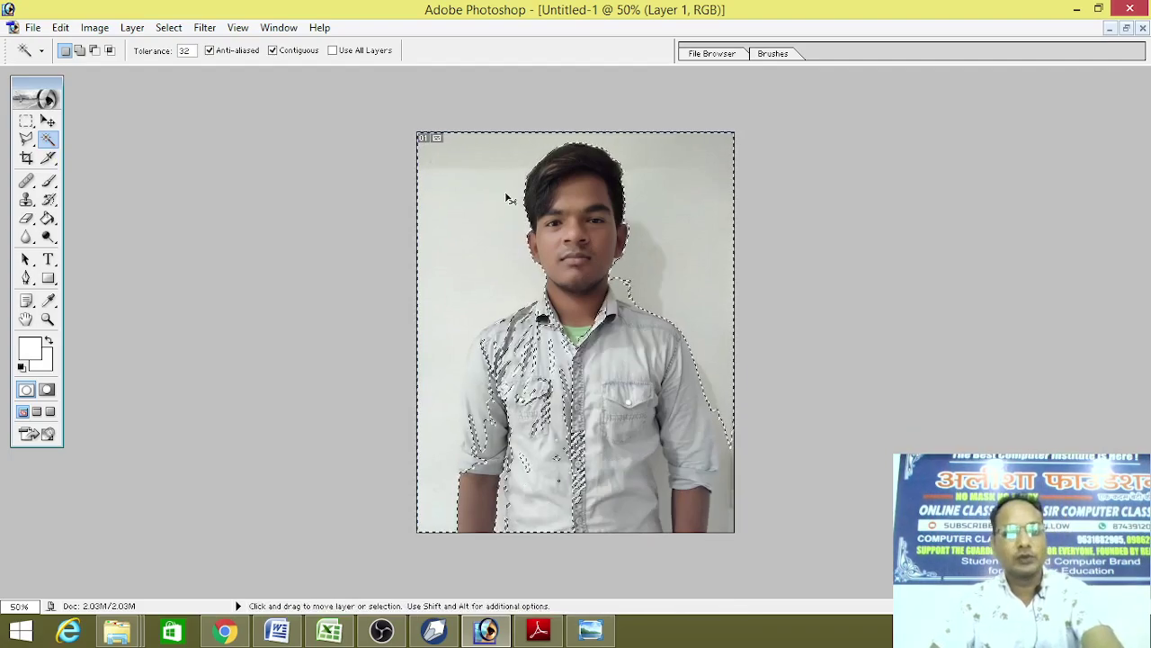
key("ctrl+d")
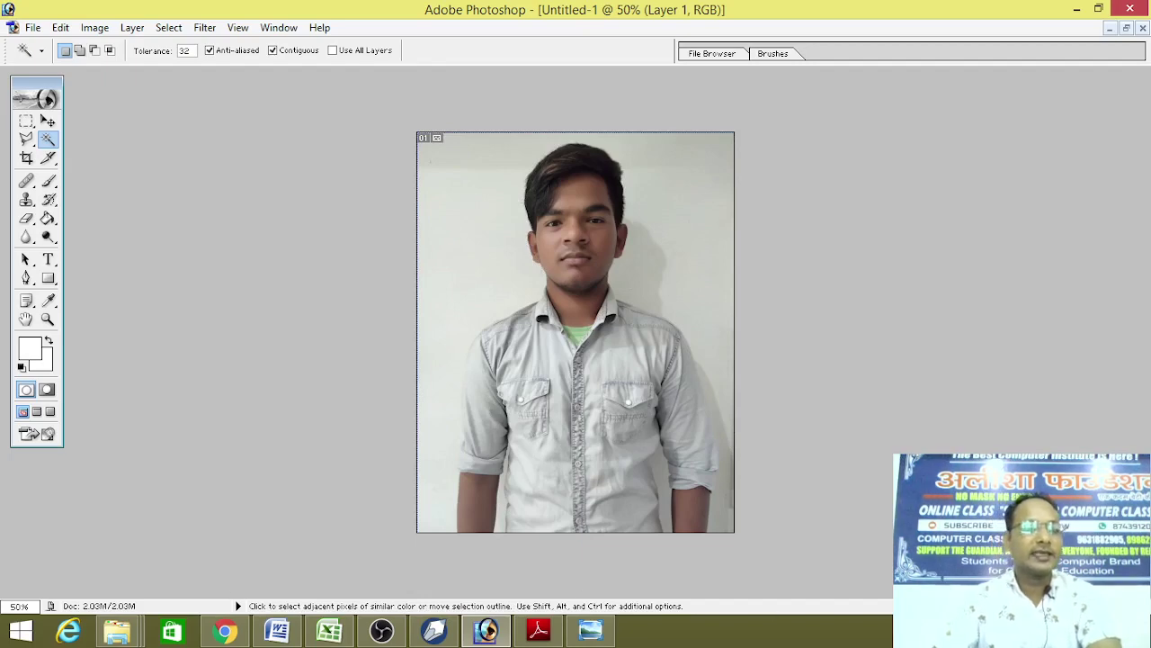
left_click(34, 144)
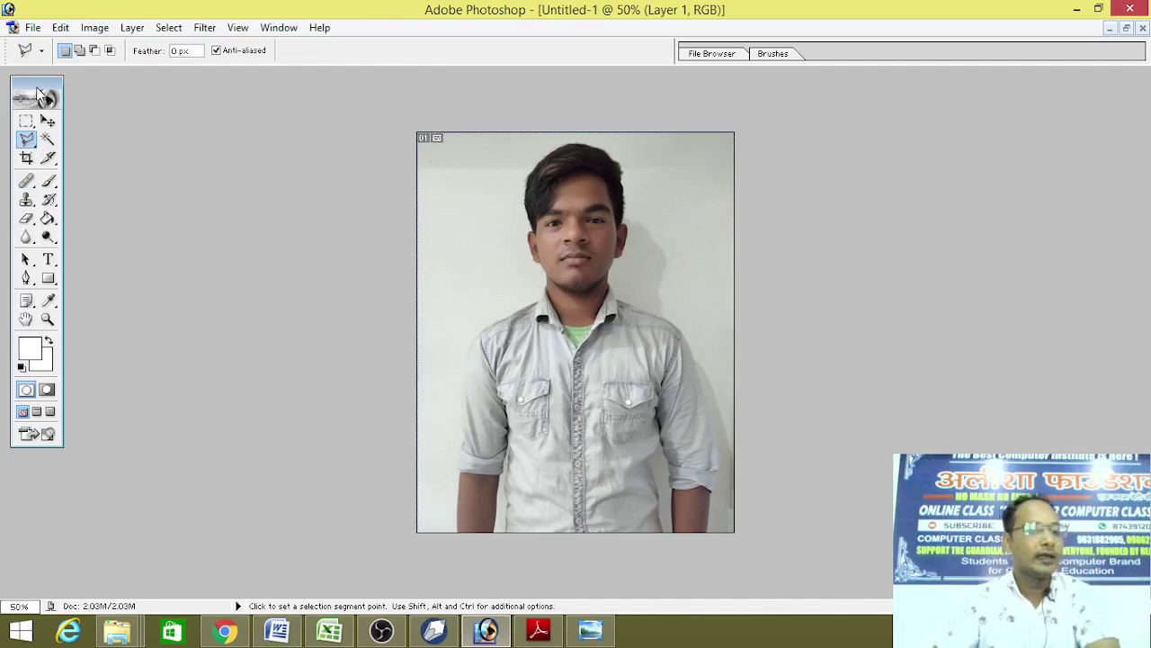
Start Save As with JPEG format and the Desktop as the location
left_click(30, 27)
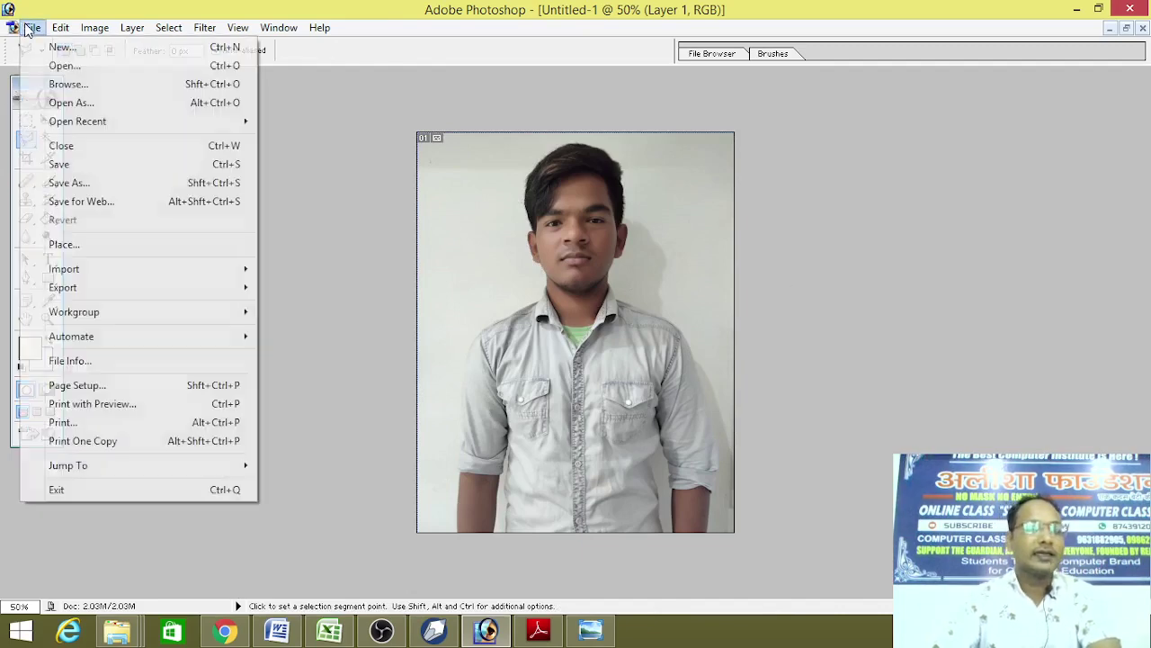
left_click(79, 184)
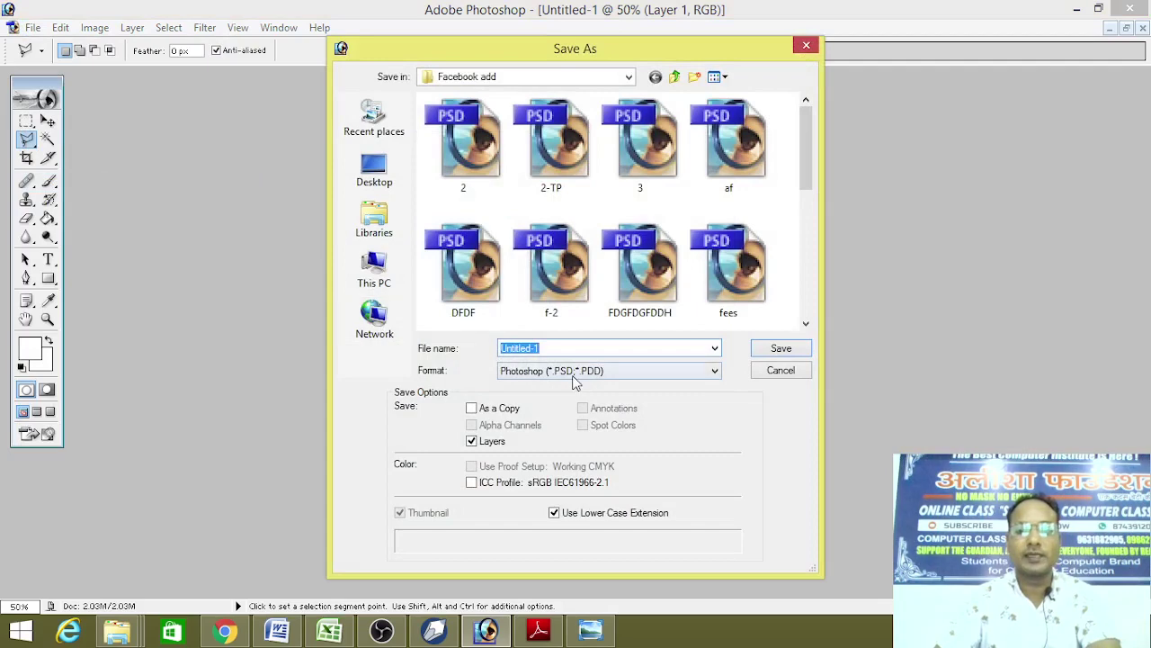
left_click(539, 372)
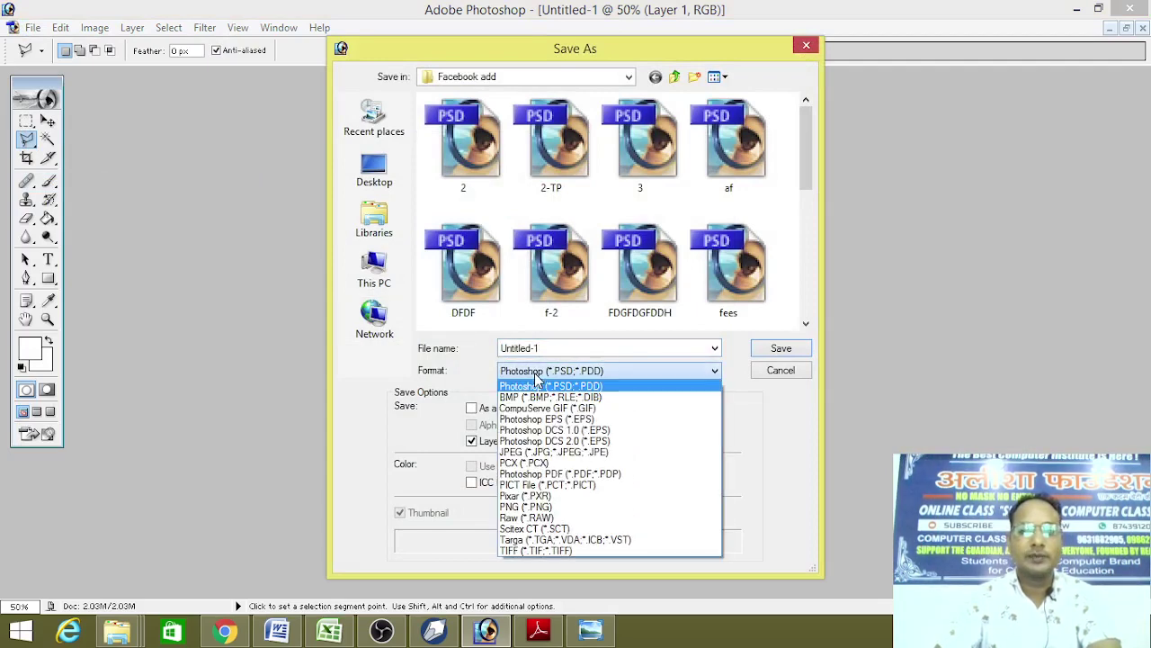
left_click(544, 452)
left_click(376, 172)
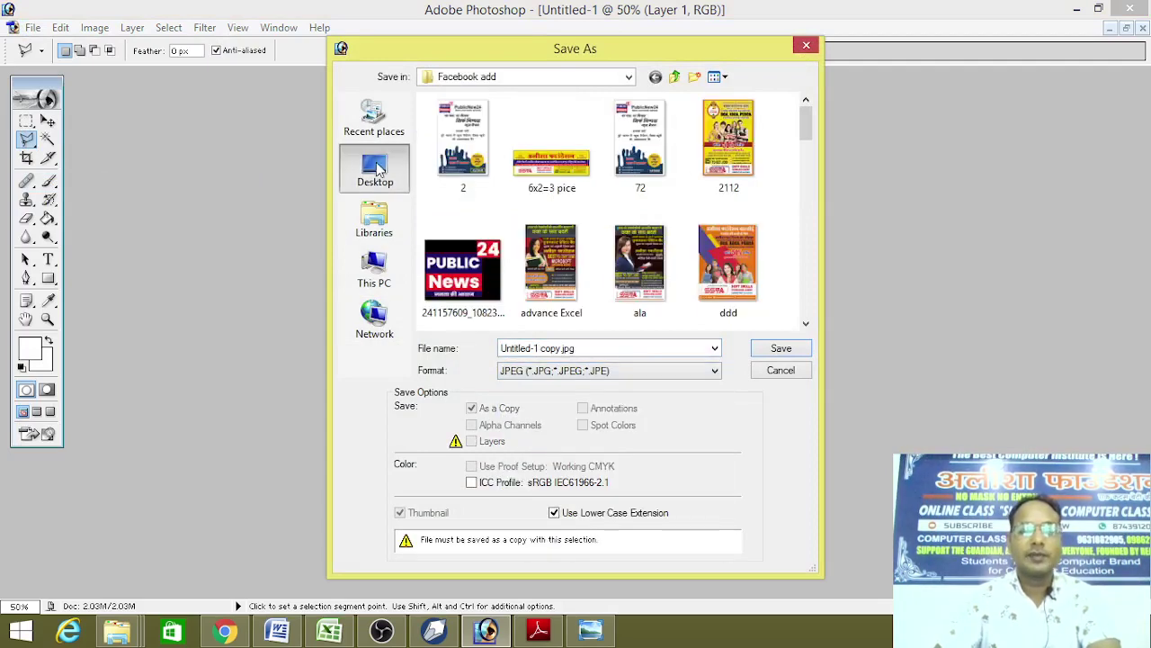
Replace the default file name with 'BHOLA' and save at Medium JPEG quality
double_click(631, 347)
key("BackSpace")
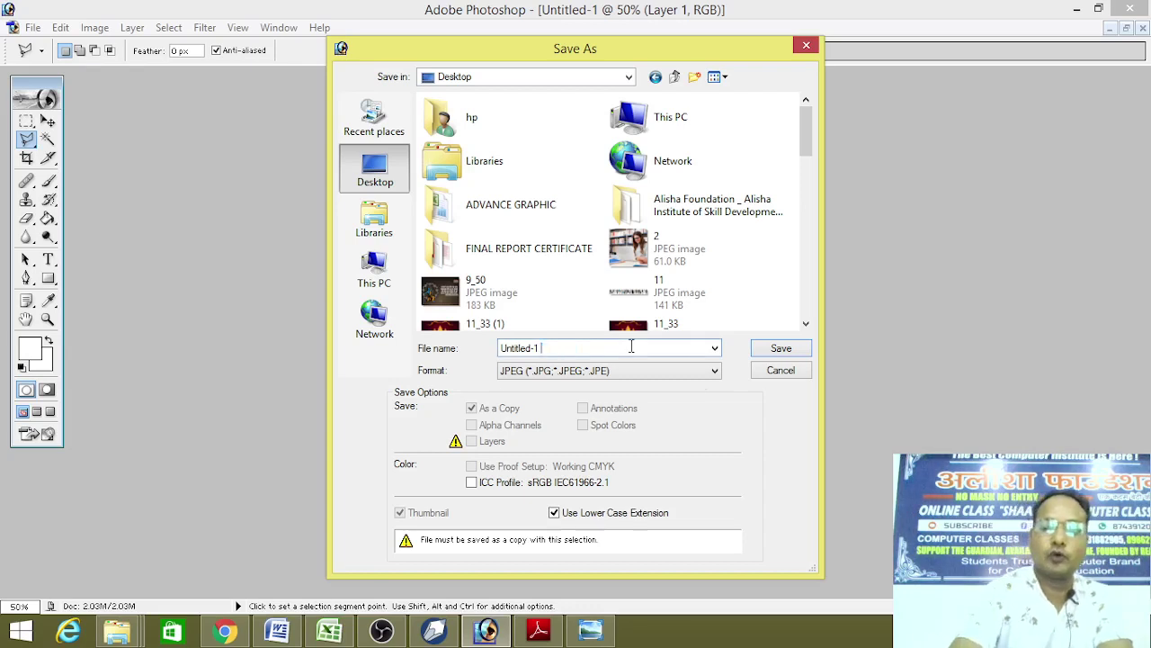
key("BackSpace")
key("BackSpace")
key("BackSpace")
key("BackSpace")
key("BackSpace")
key("BackSpace")
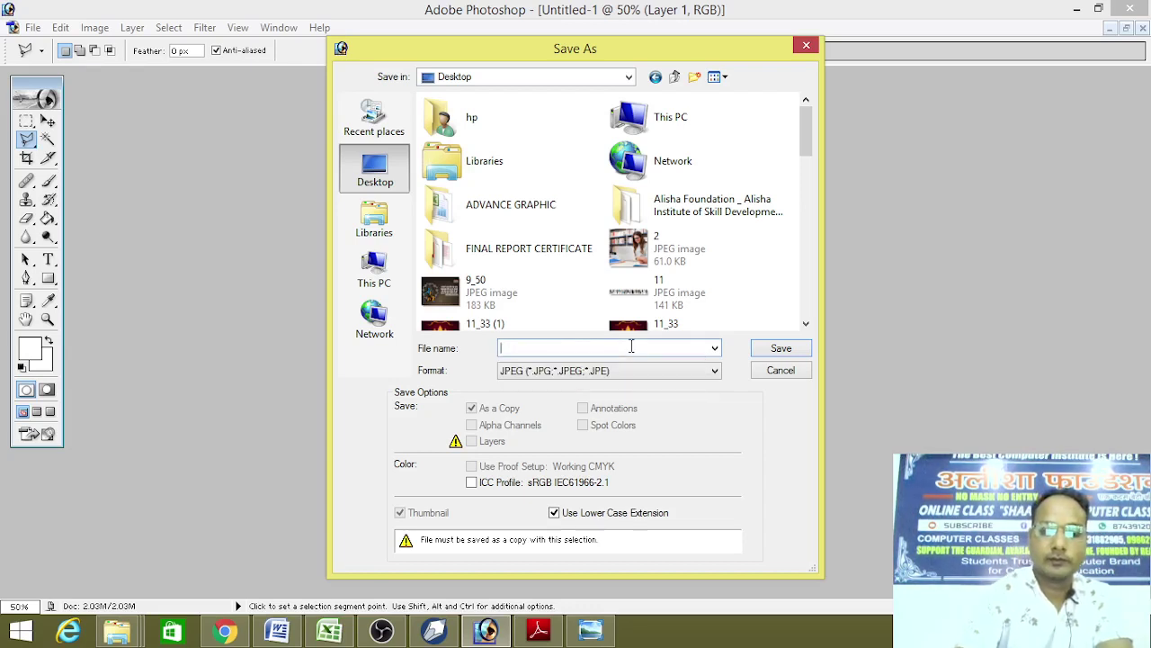
type("BHOLA")
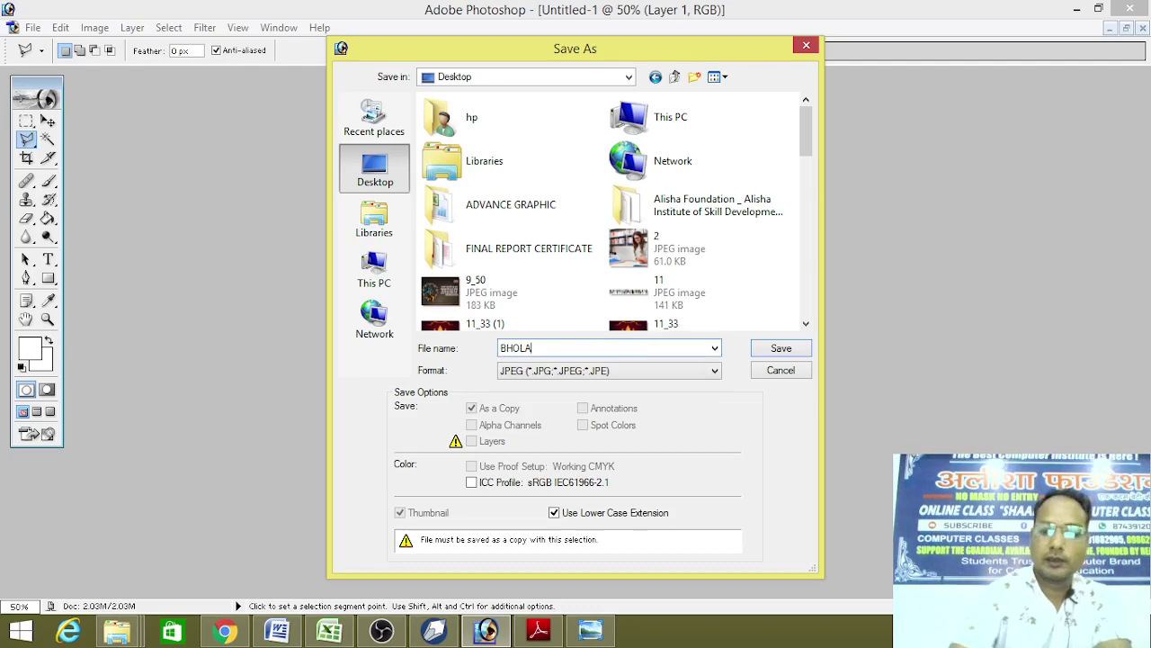
key("Return")
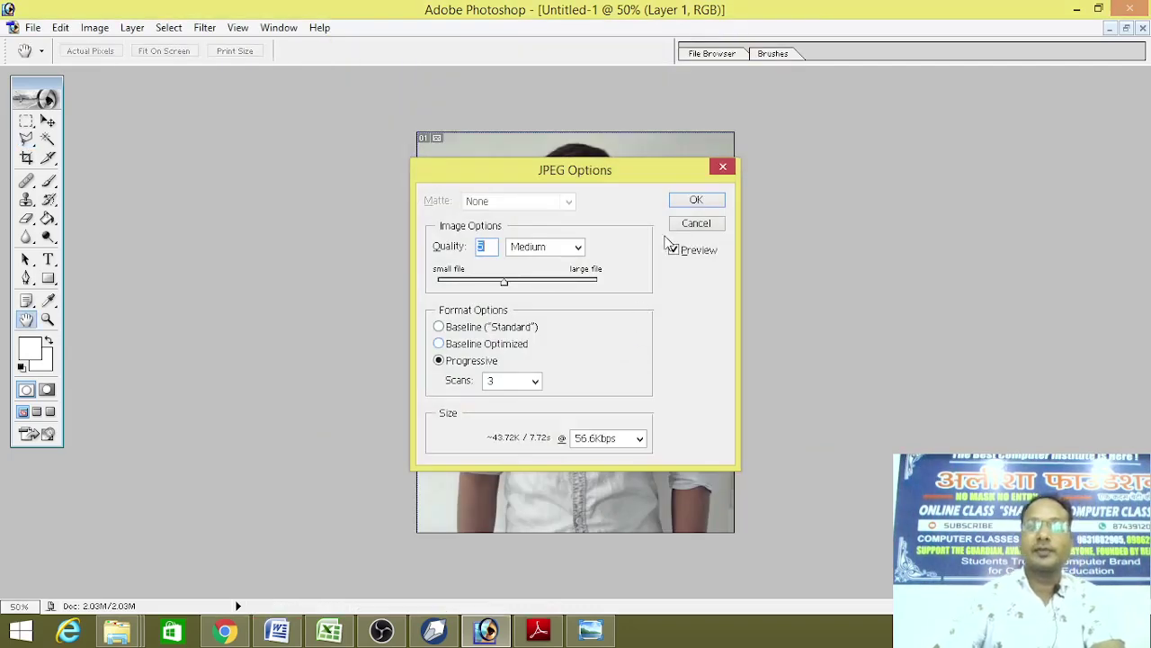
left_click(695, 201)
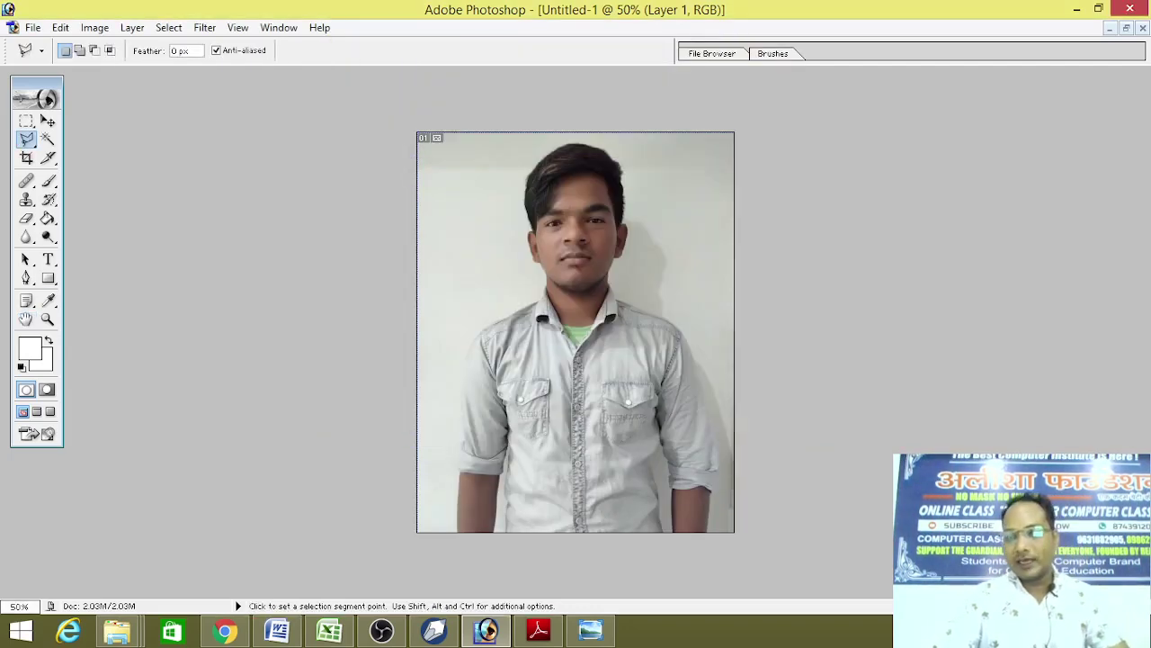
left_click(1048, 631)
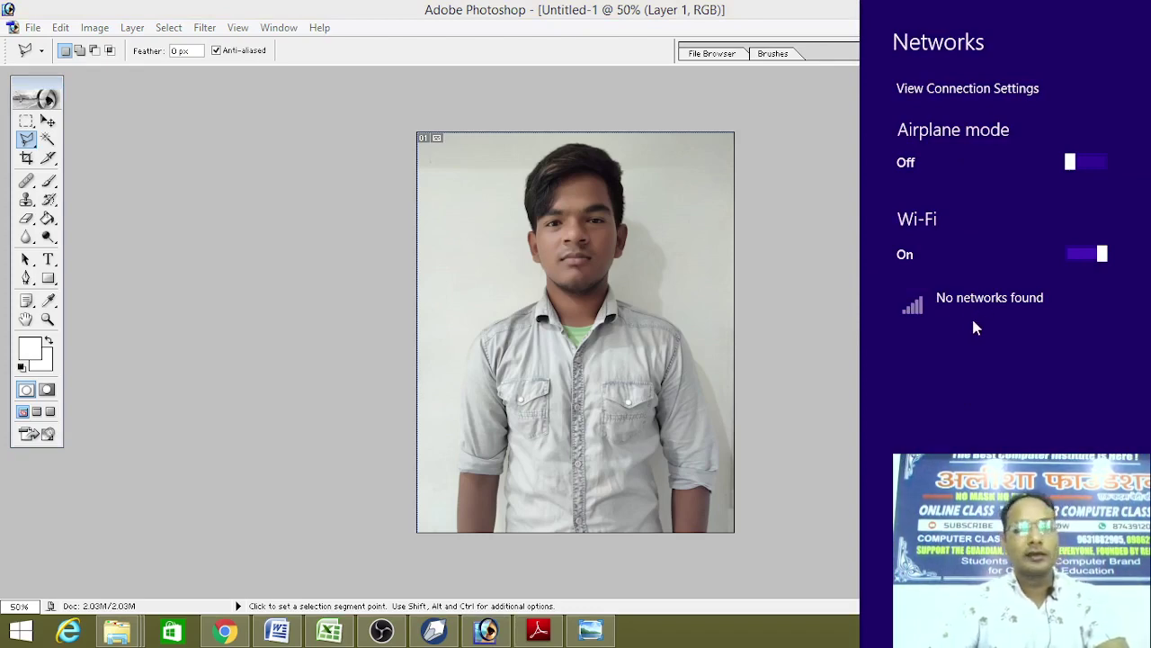
Toggle Wi-Fi to reconnect to OPPO A53, then open a new Google tab in Chrome
left_click(1095, 252)
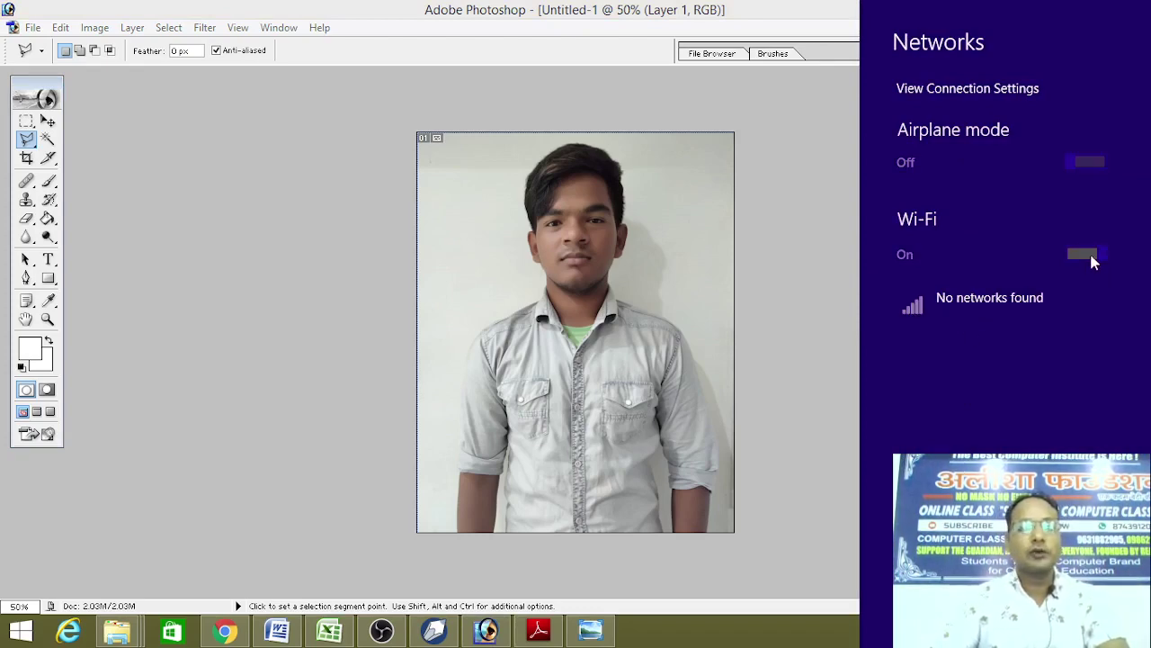
left_click(1001, 303)
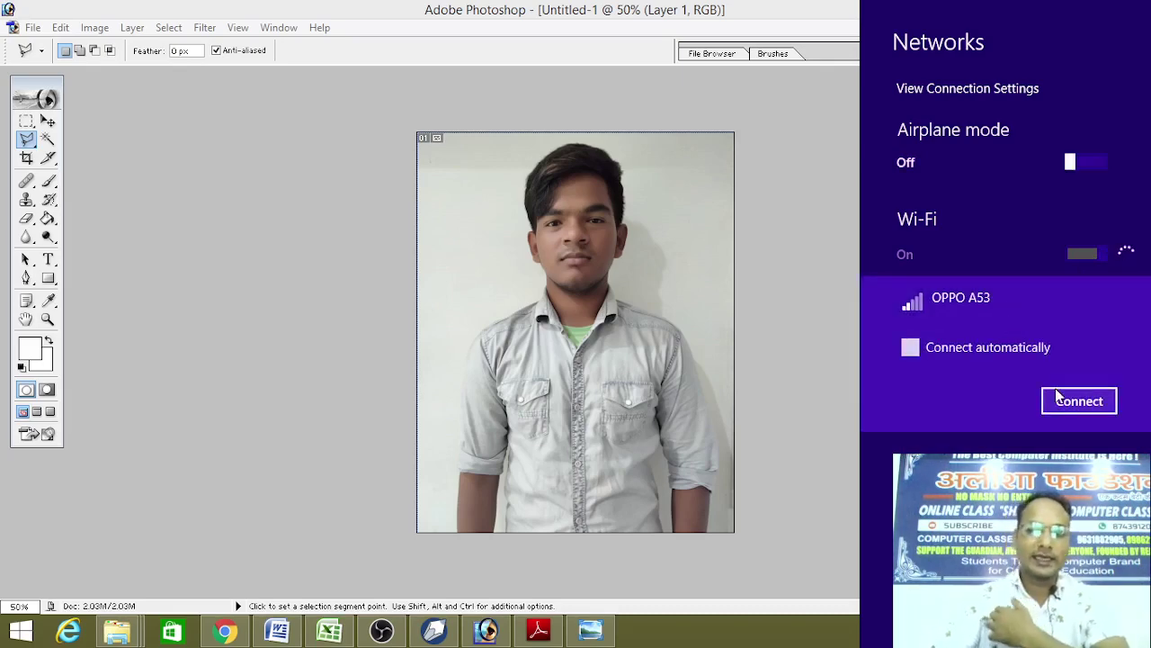
left_click(1070, 401)
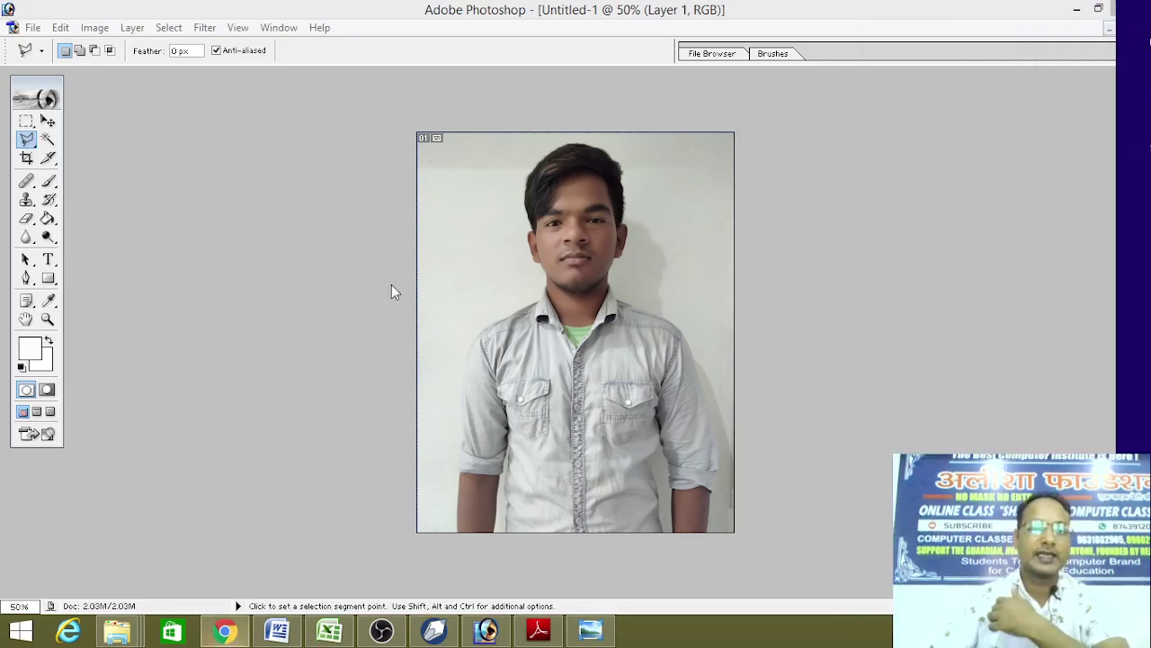
left_click(225, 631)
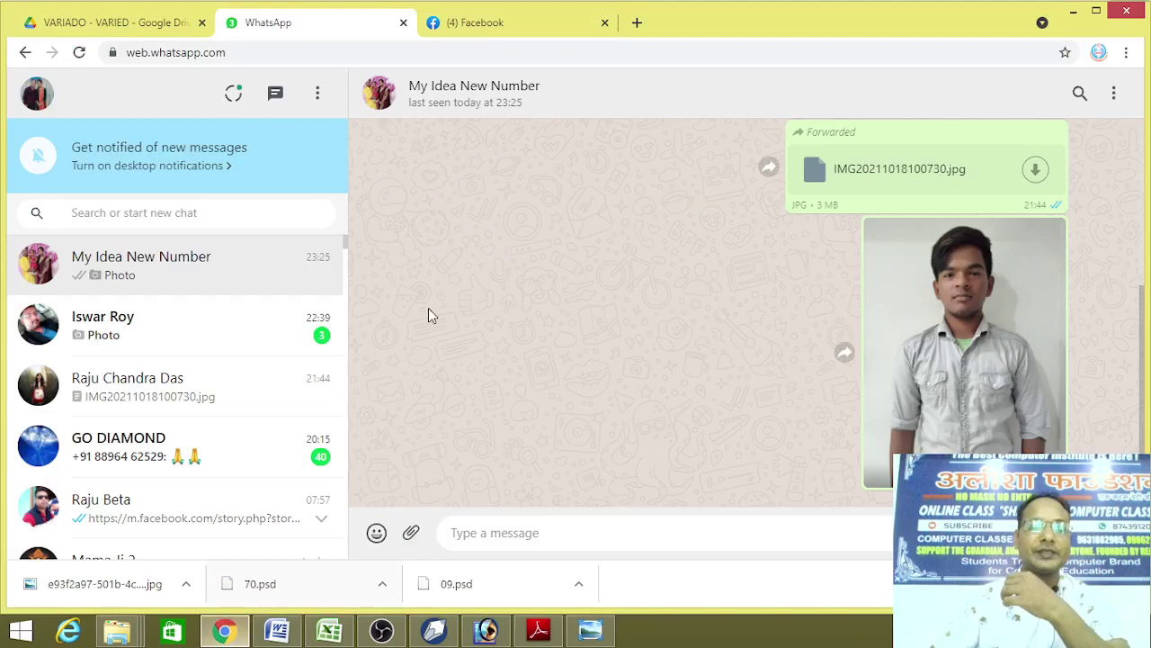
double_click(634, 23)
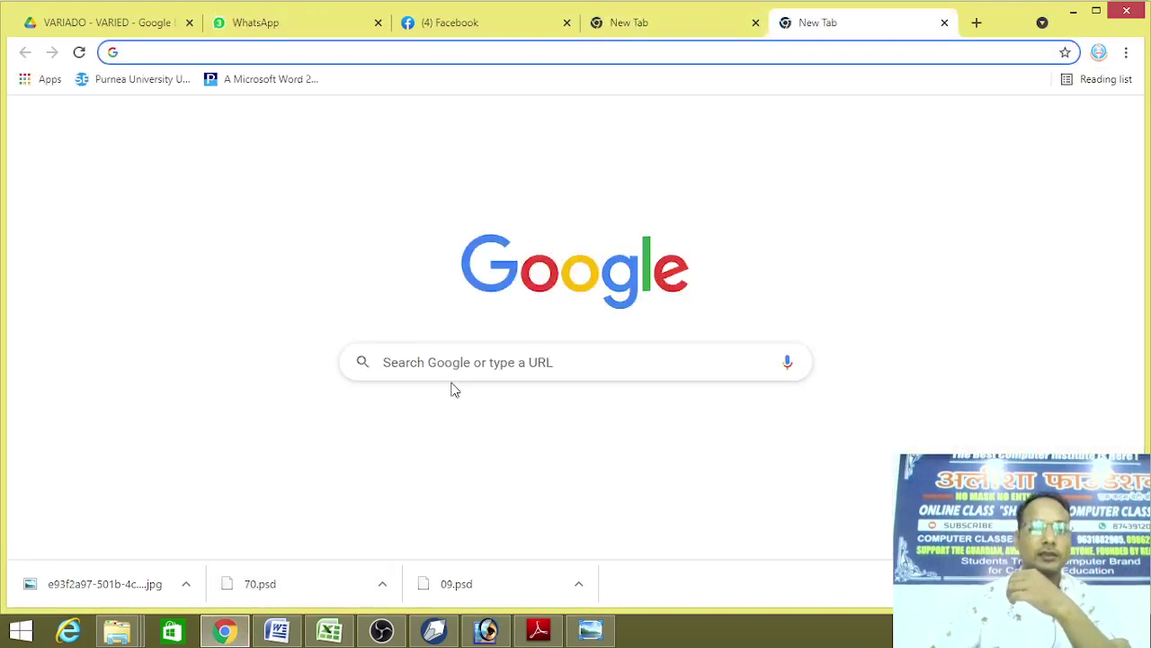
Search Google for 'bg remover', open remove.bg, and start an image upload
left_click(467, 359)
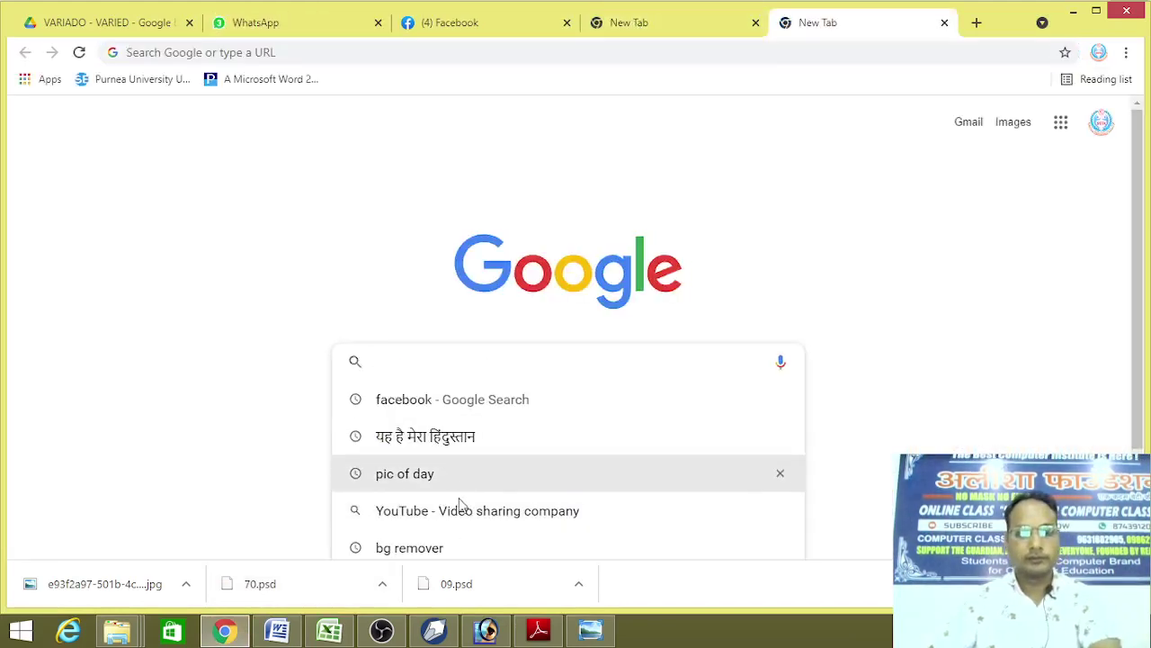
left_click(446, 545)
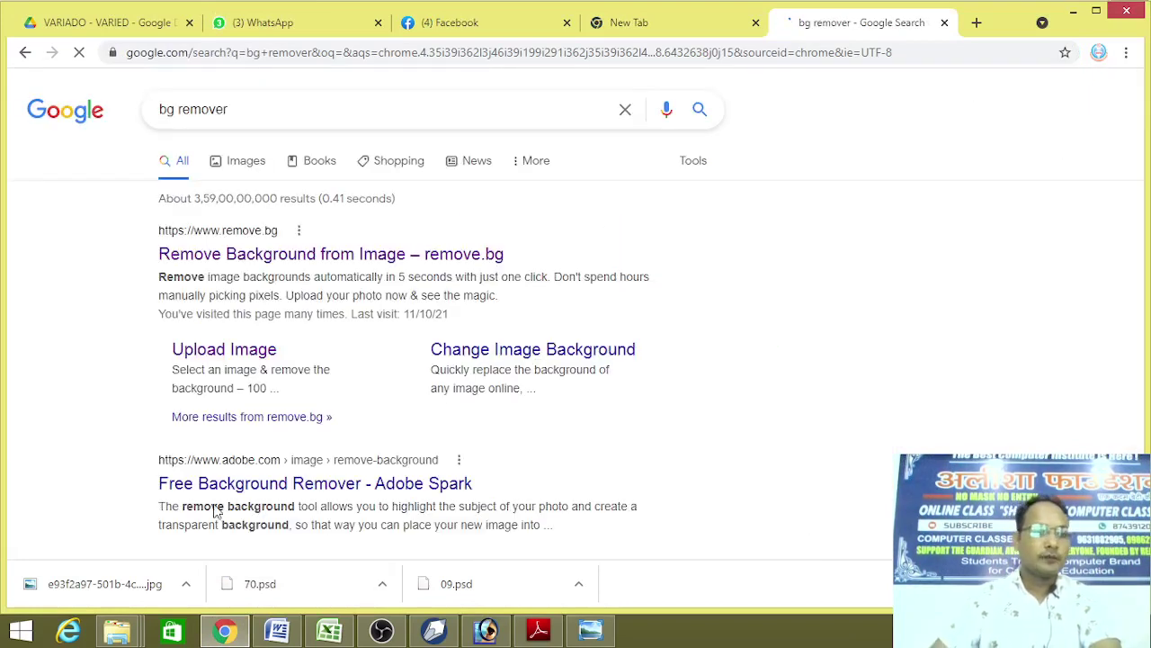
left_click(331, 259)
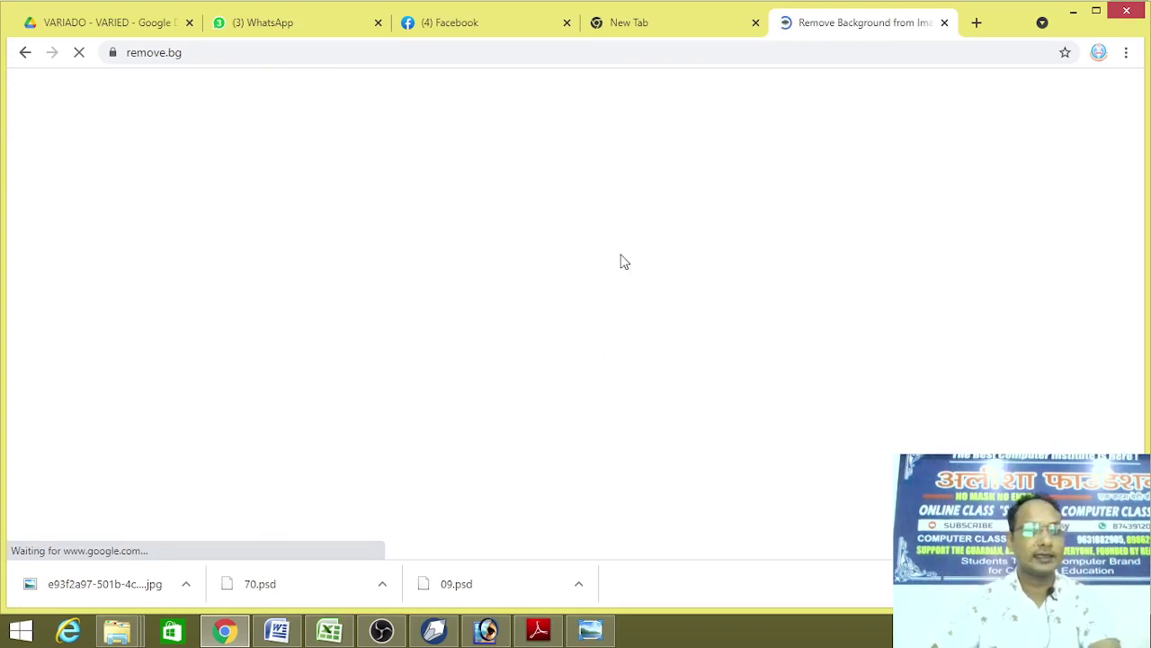
left_click(769, 453)
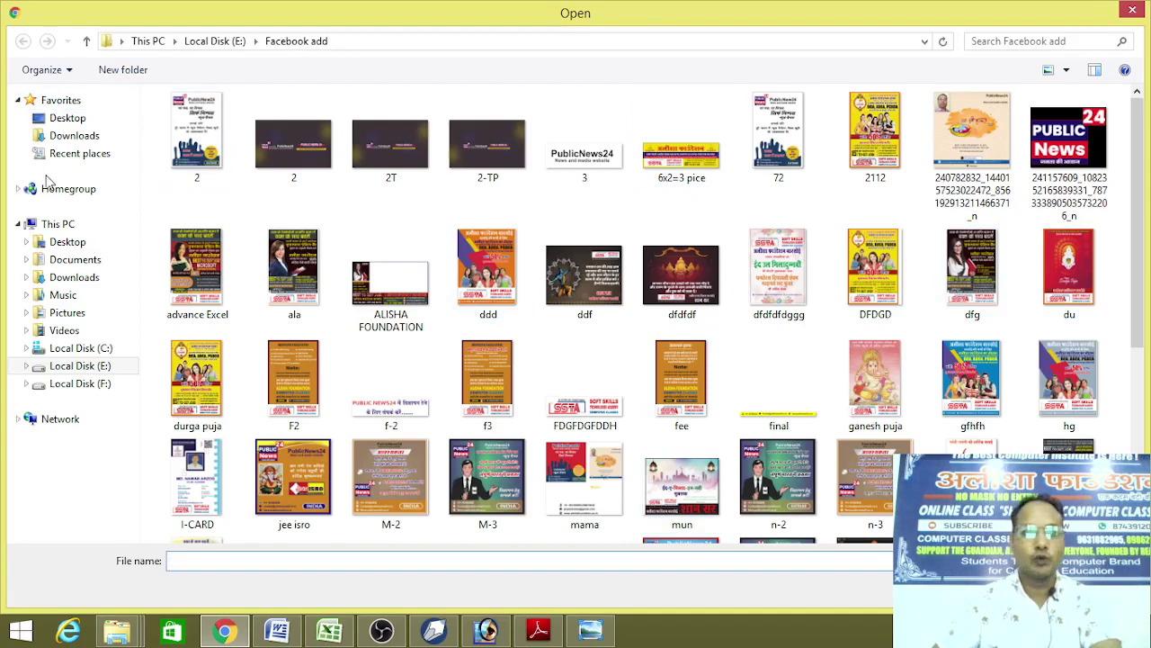
Upload the BHOLA photo from the Desktop to remove.bg for background removal
left_click(72, 242)
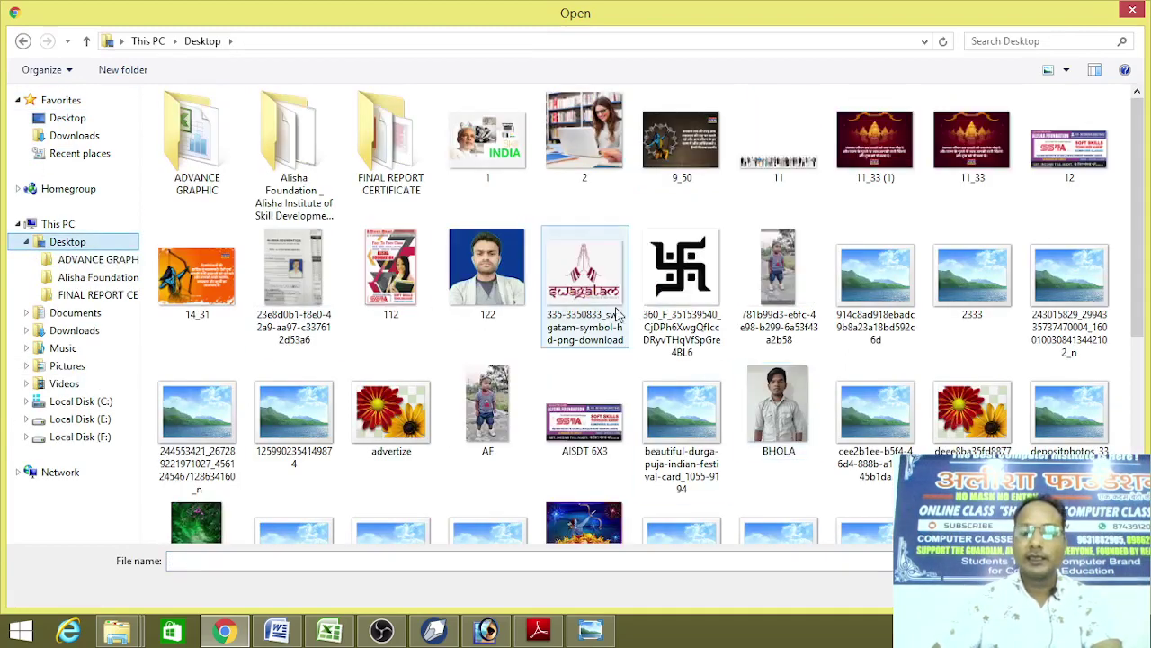
left_click(756, 385)
double_click(769, 387)
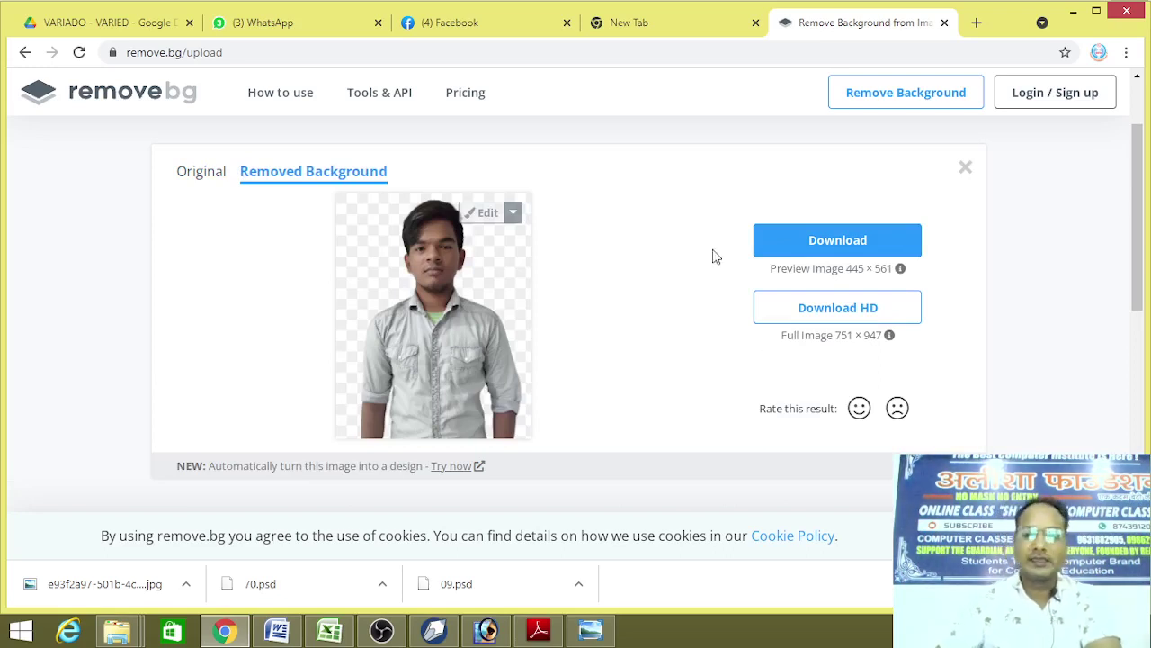
Download BHOLA-removebg-preview.png, open it in Photo Viewer, and bring up Open With
left_click(817, 239)
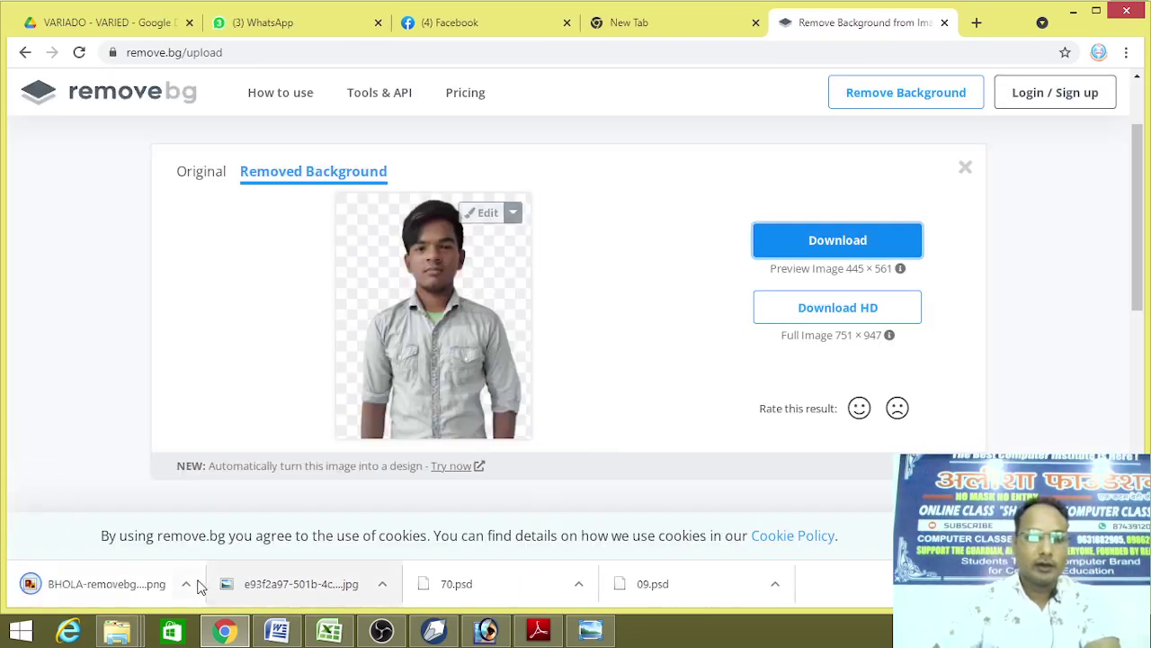
left_click(185, 584)
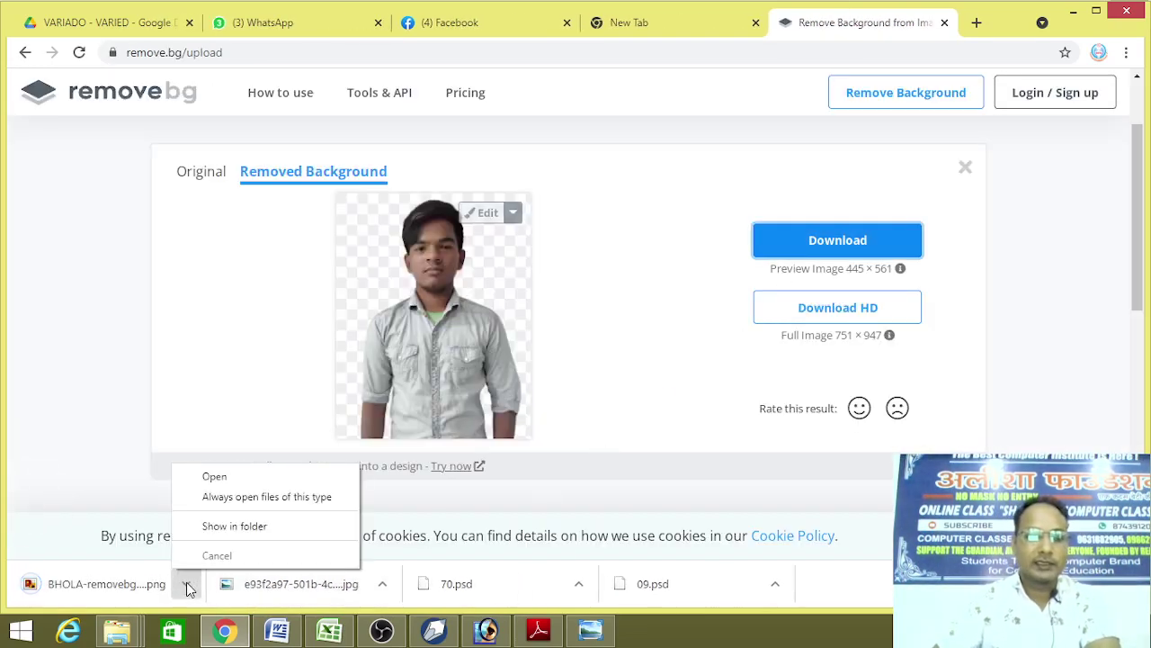
left_click(216, 477)
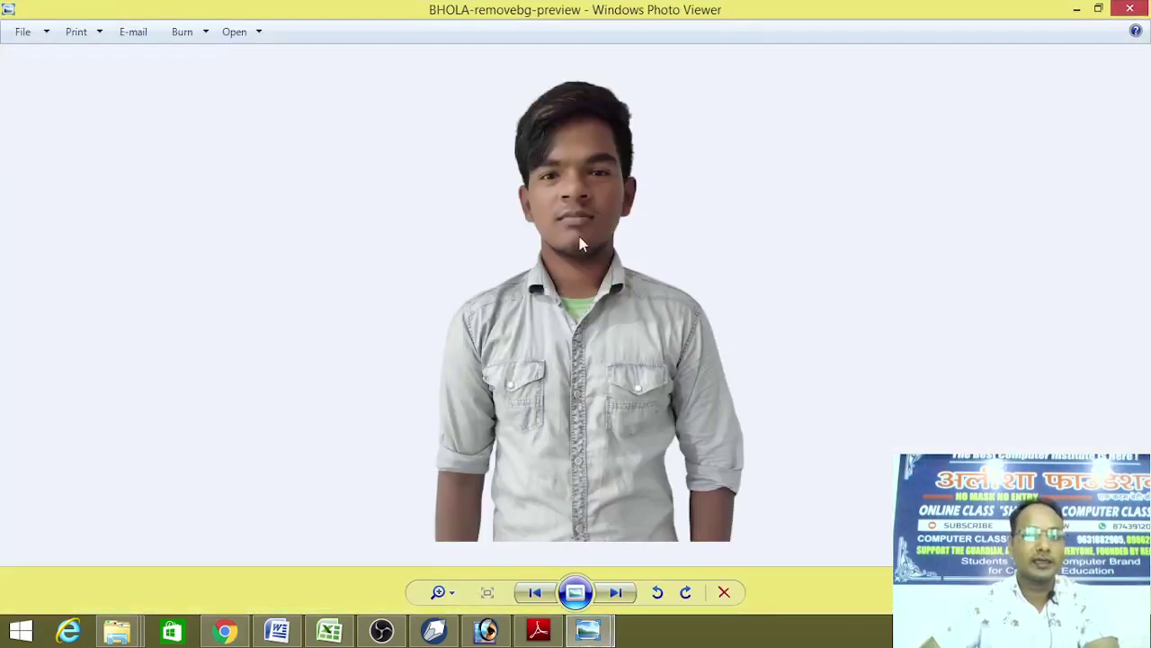
right_click(617, 307)
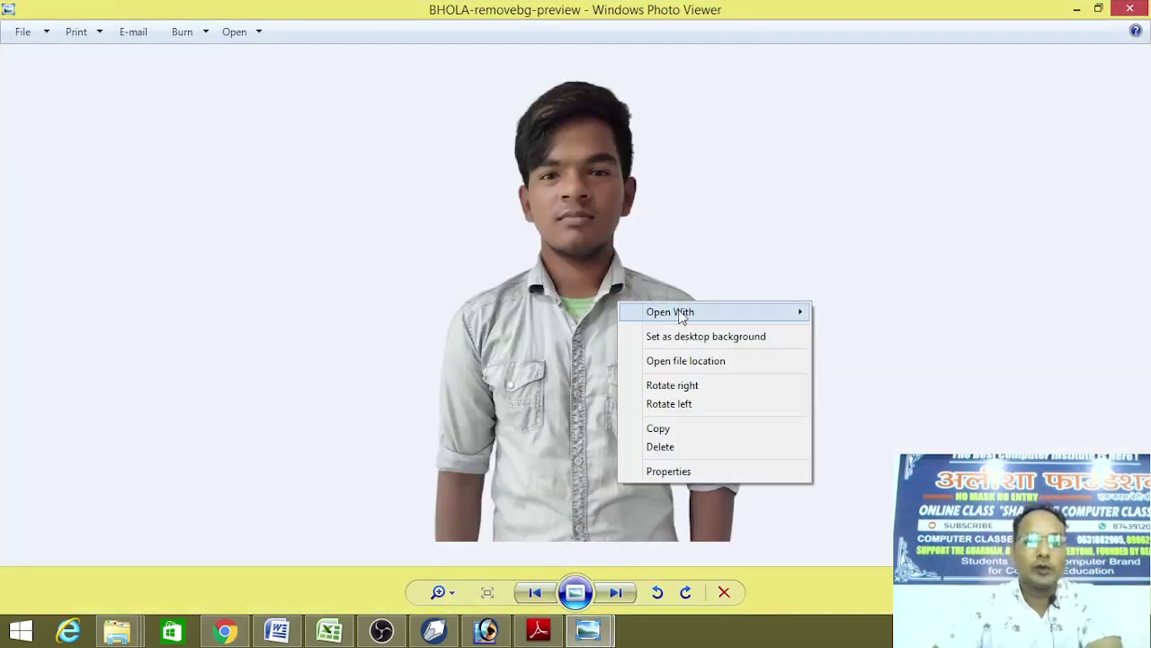
right_click(539, 266)
mouse_move(592, 277)
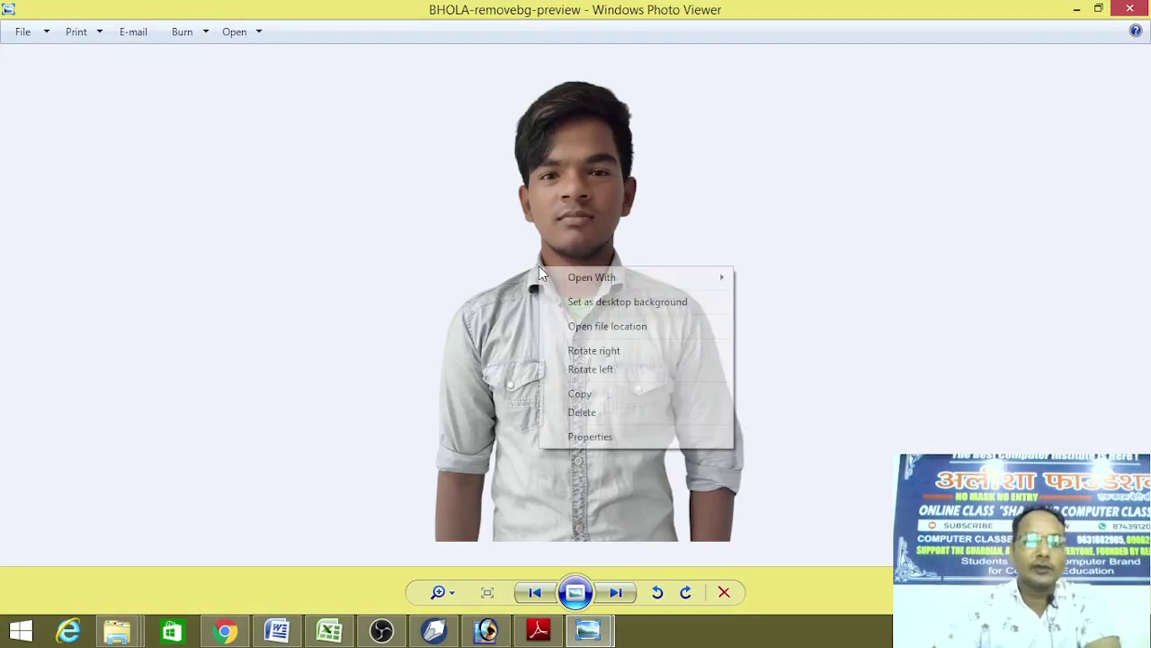
Close the Untitled-1 document without saving, leaving the BHOLA cut-out open
left_click(820, 316)
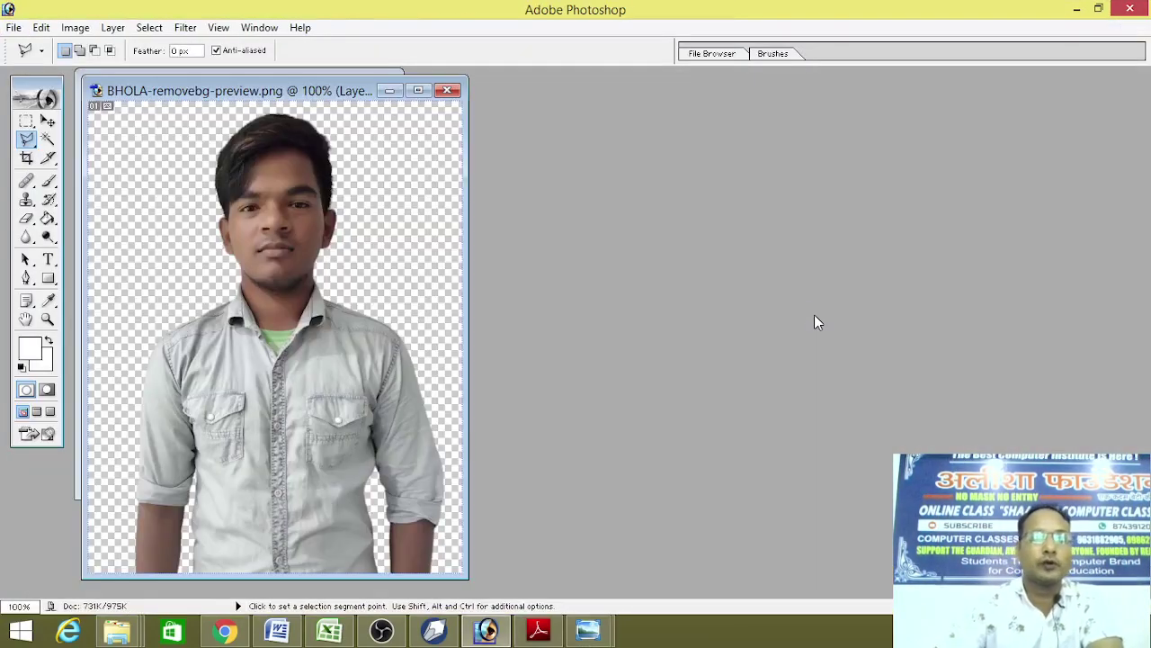
mouse_move(304, 94)
left_mouse_down()
mouse_move(804, 97)
mouse_move(773, 80)
left_mouse_up()
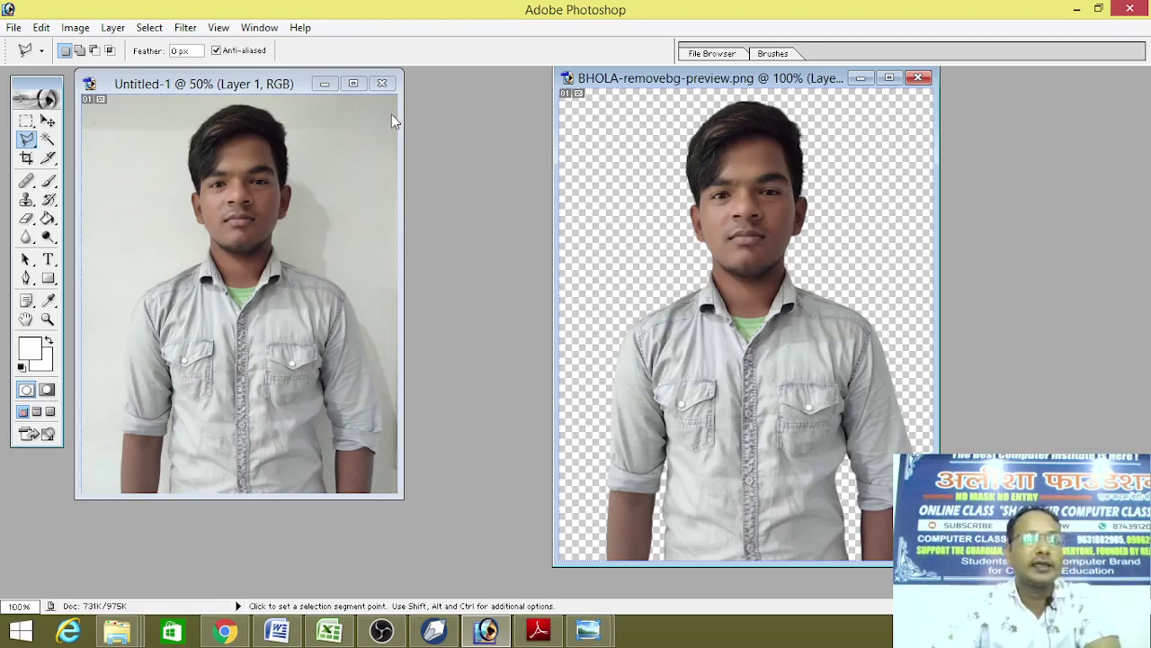
left_click(382, 84)
left_click(533, 247)
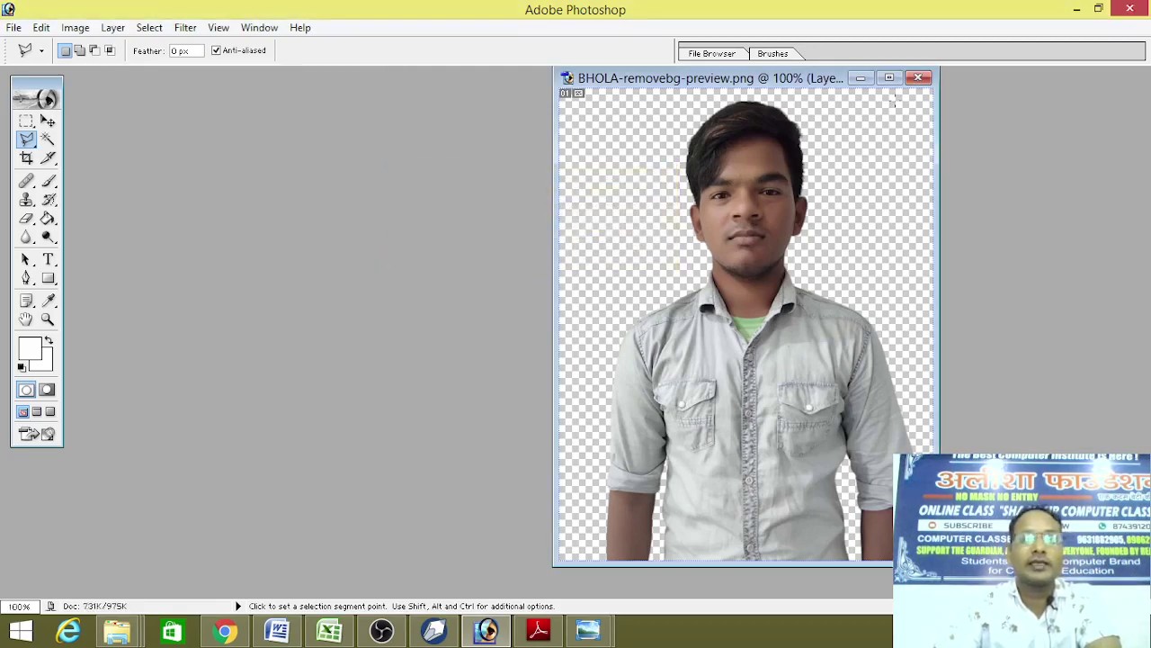
Duplicate the maximized BHOLA image as 'D-2' and close the original BHOLA-removebg-preview.png
left_click(888, 78)
left_click(94, 27)
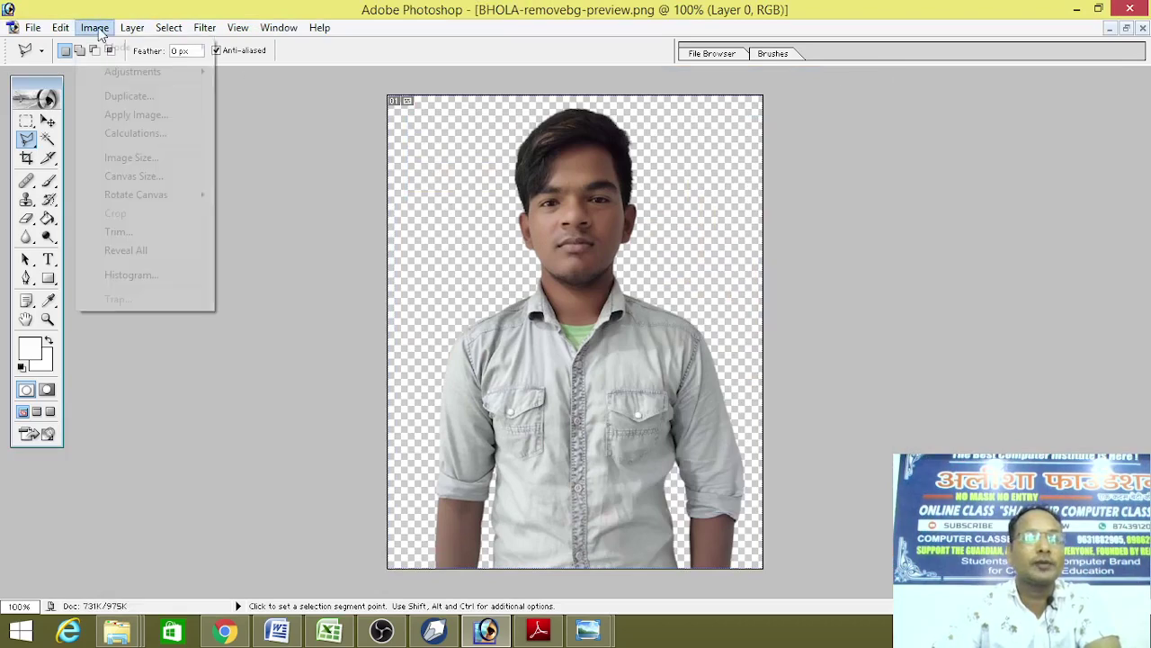
left_click(115, 96)
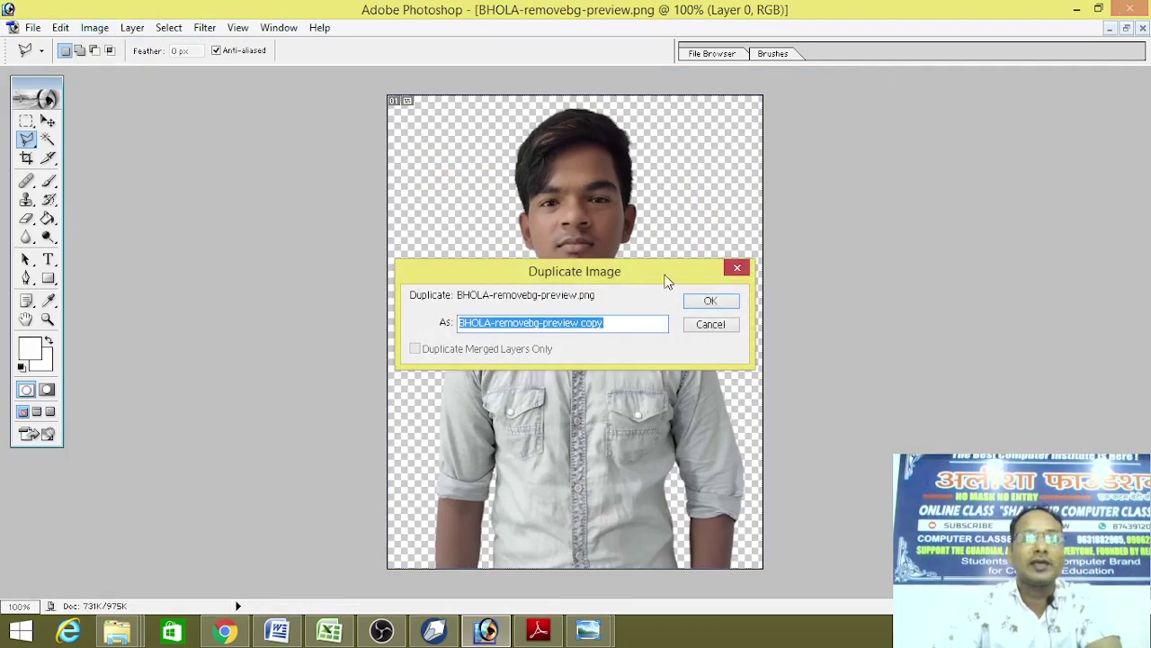
key("BackSpace")
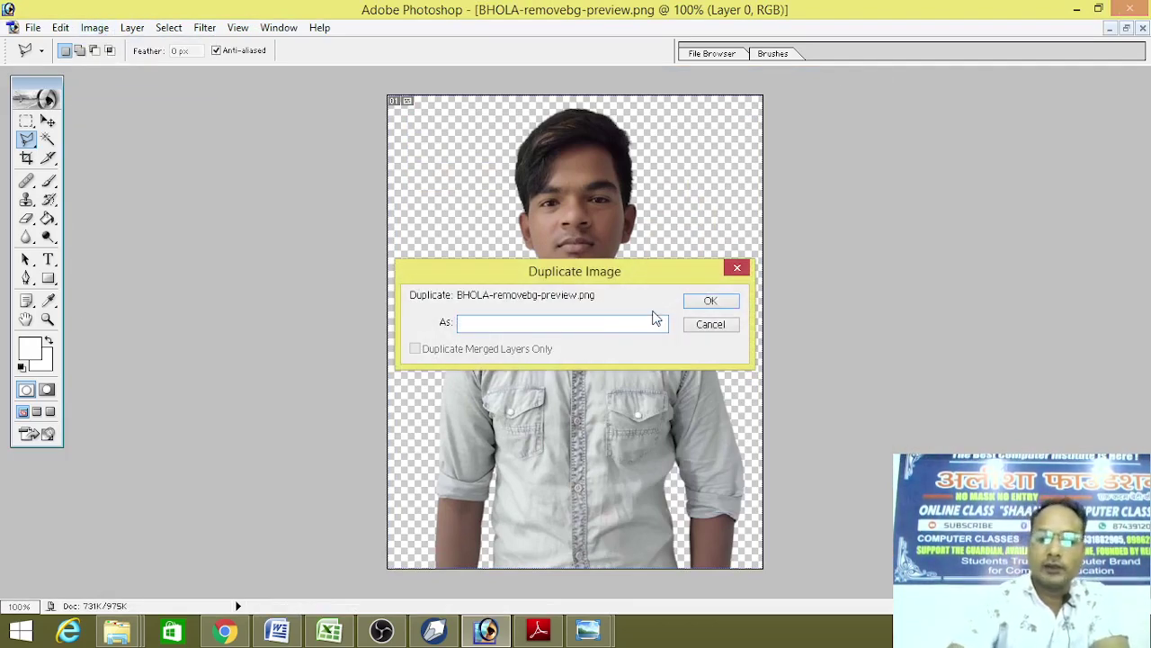
type("D-2")
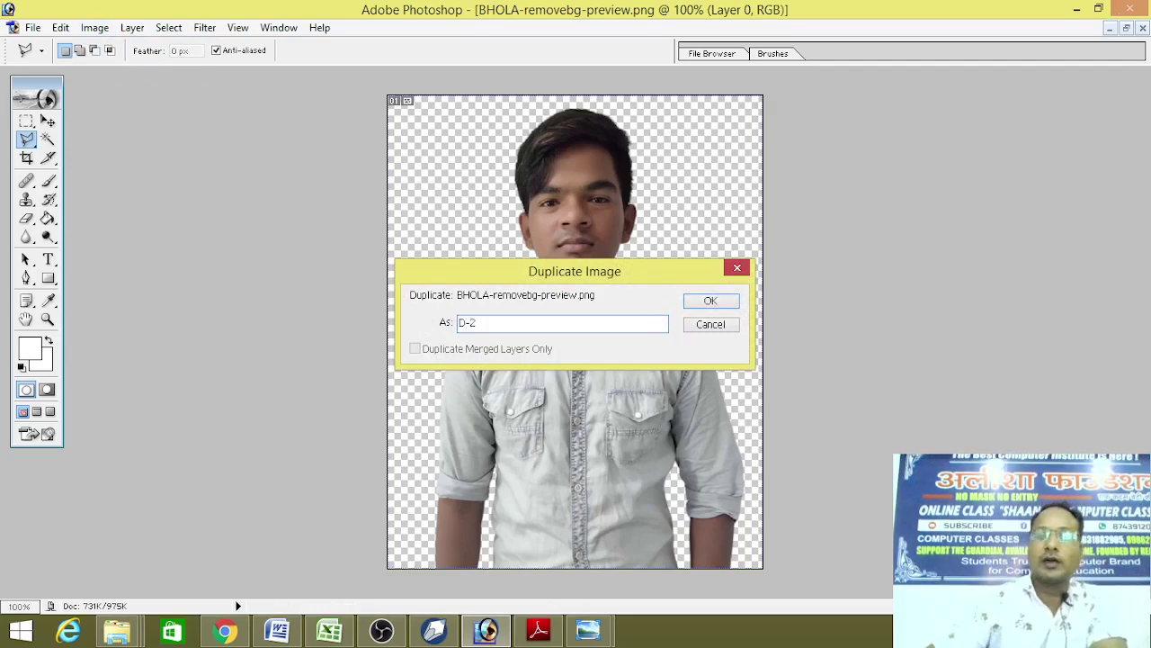
left_click(712, 300)
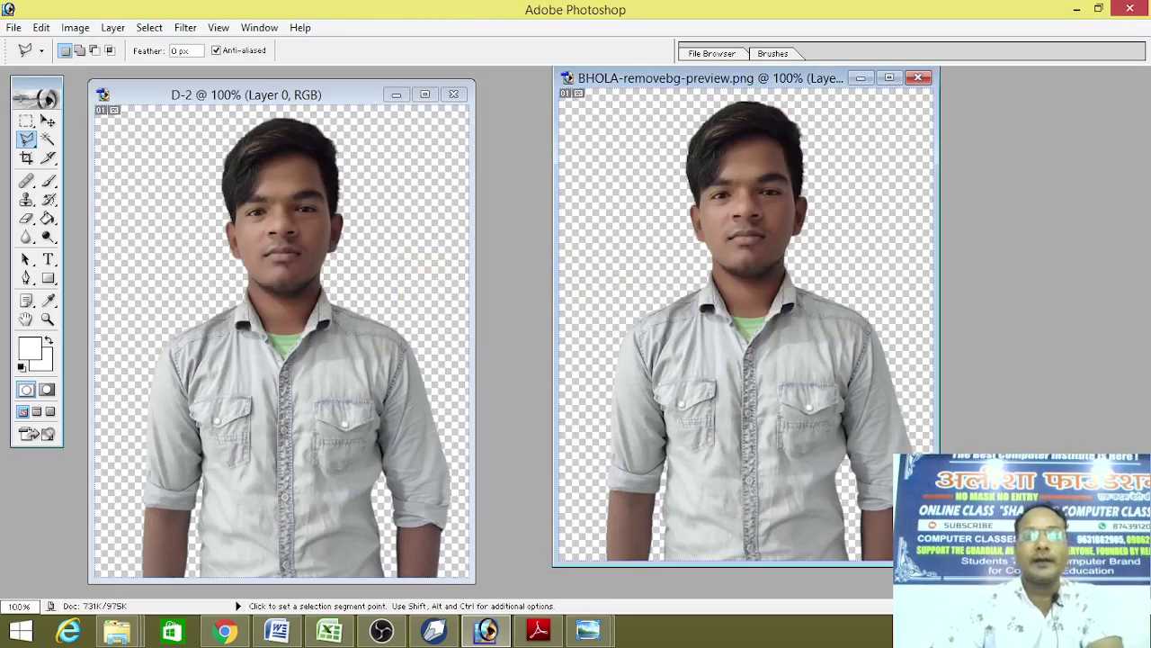
left_click(918, 77)
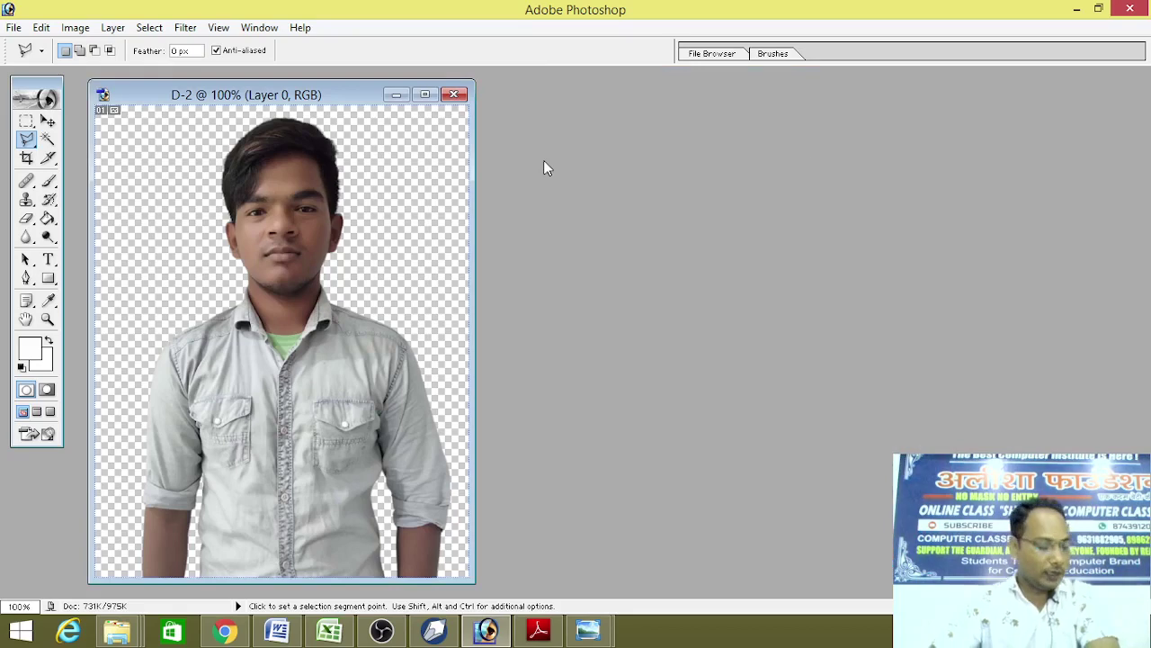
Apply Brightness/Contrast of +33 brightness and +32 contrast to the maximized D-2 portrait
left_click(425, 94)
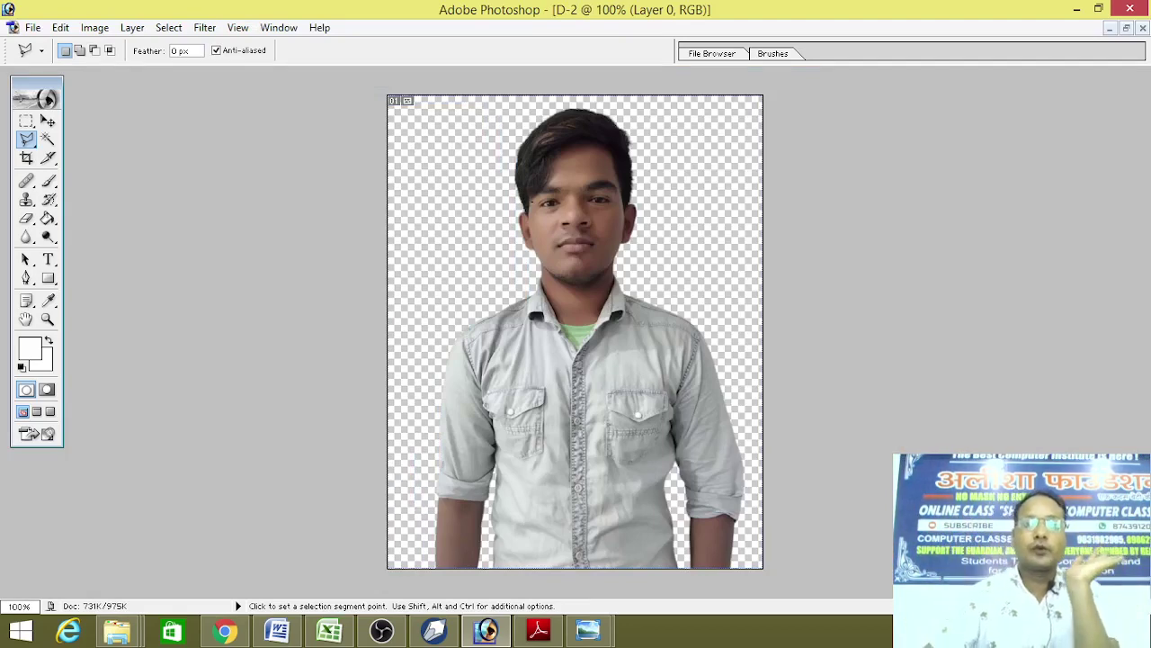
left_click(47, 124)
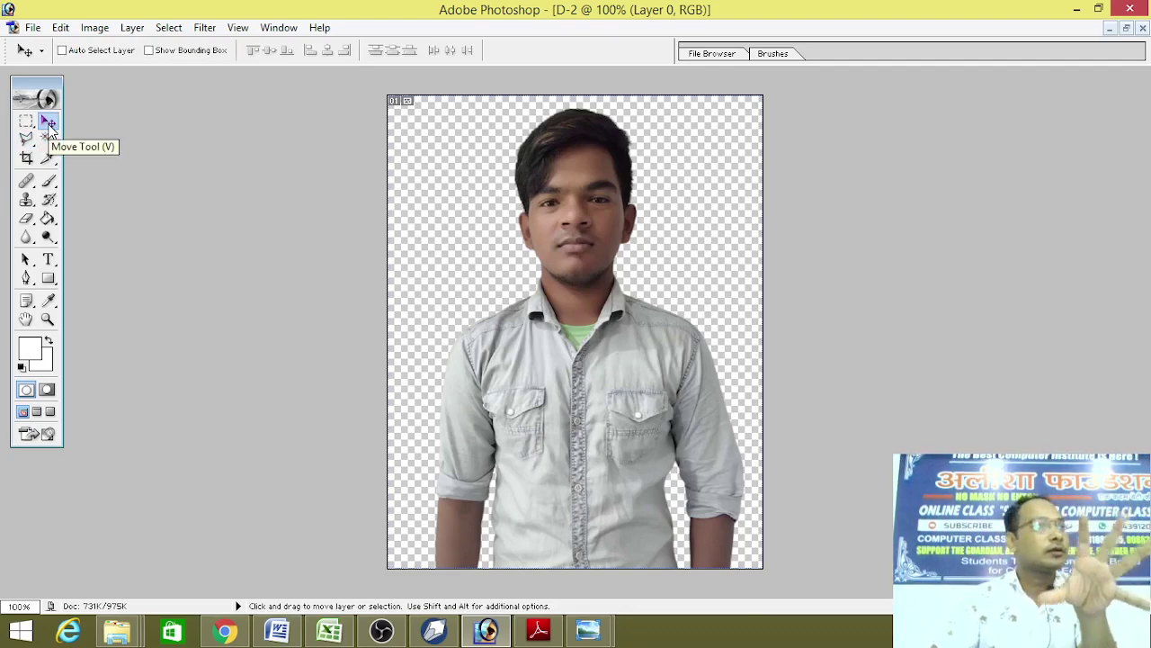
left_click(94, 27)
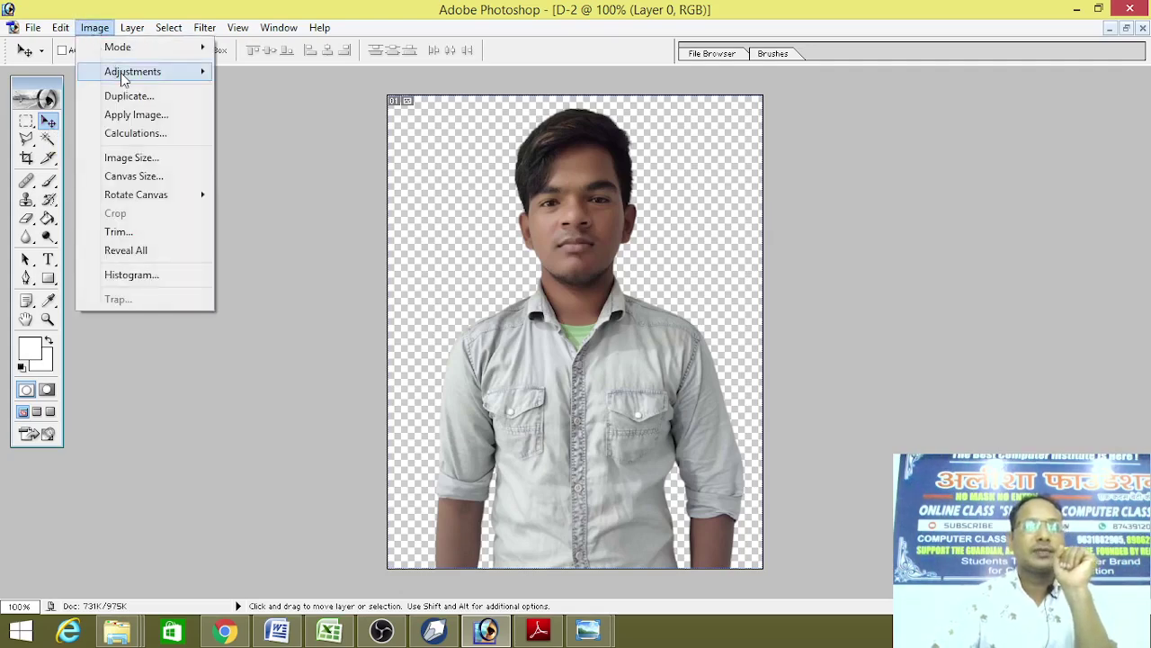
mouse_move(133, 71)
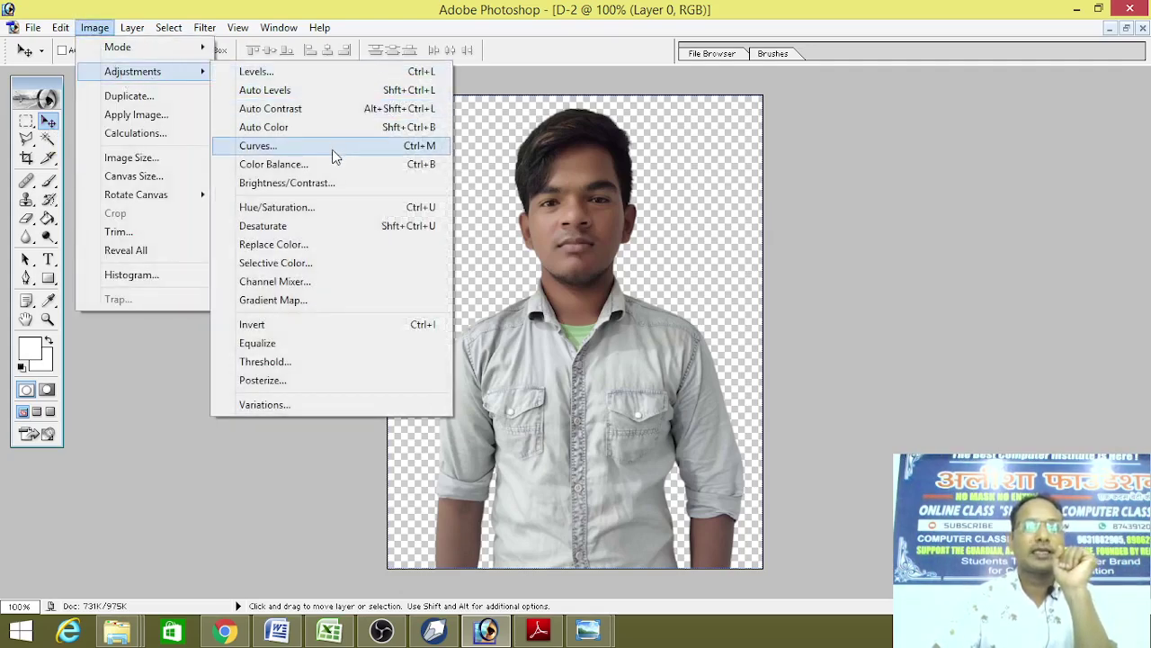
left_click(309, 182)
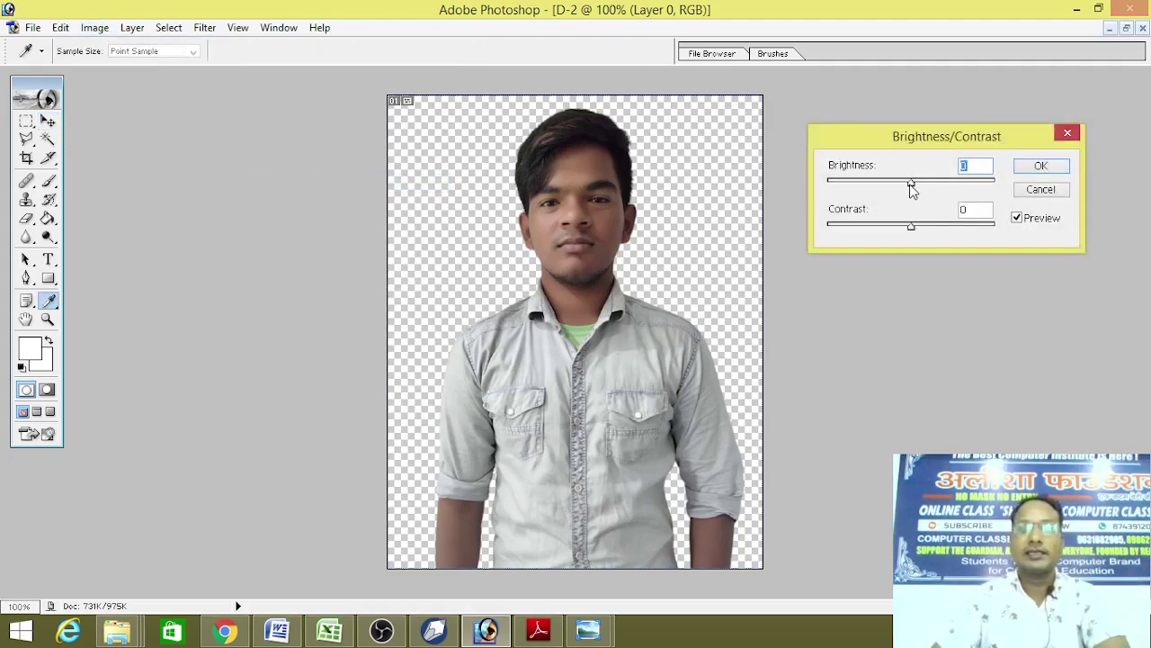
left_click_drag(911, 183, 935, 184)
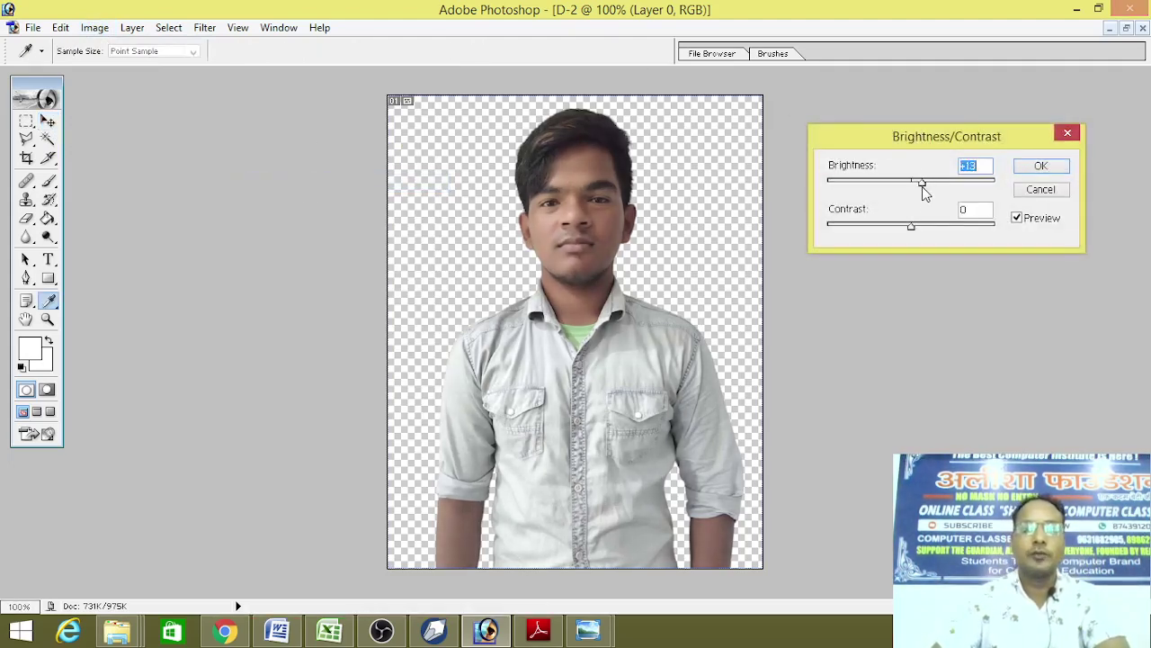
left_click_drag(912, 227, 938, 235)
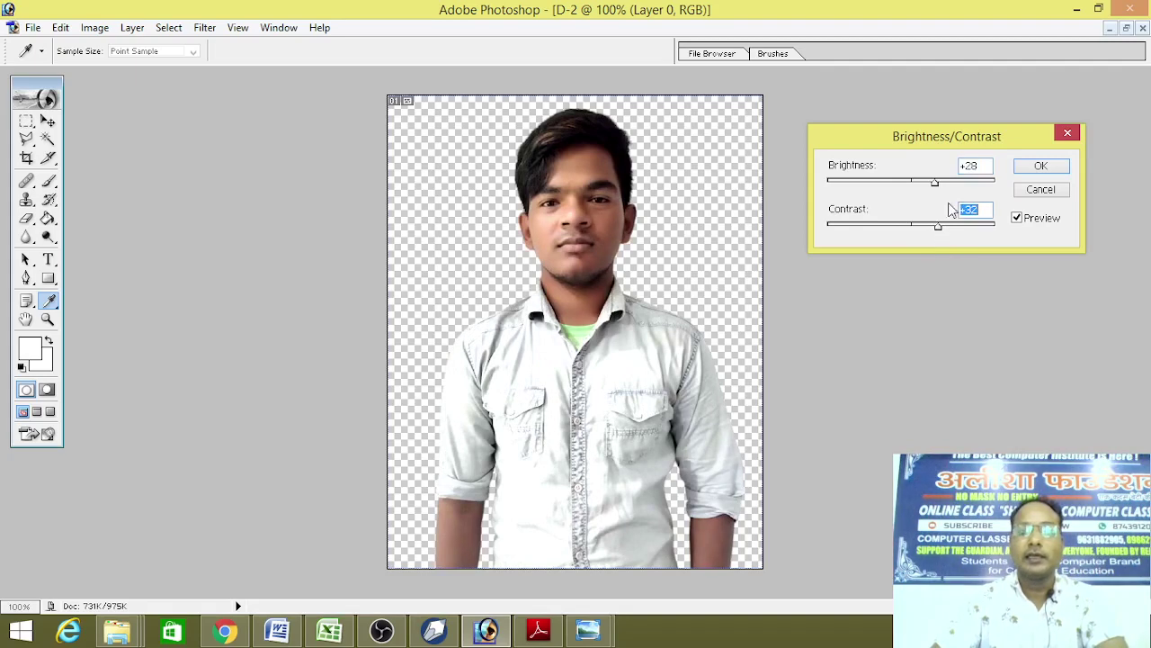
mouse_move(938, 191)
left_mouse_down()
mouse_move(927, 185)
mouse_move(936, 192)
left_mouse_up()
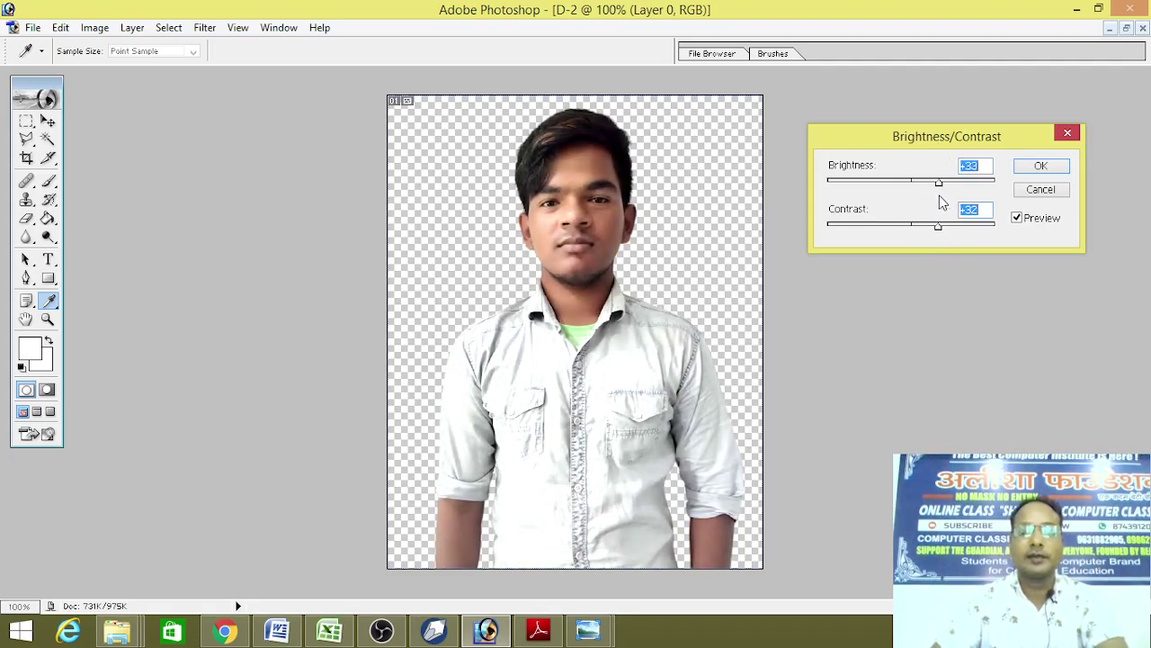
left_click(1042, 166)
left_click(104, 30)
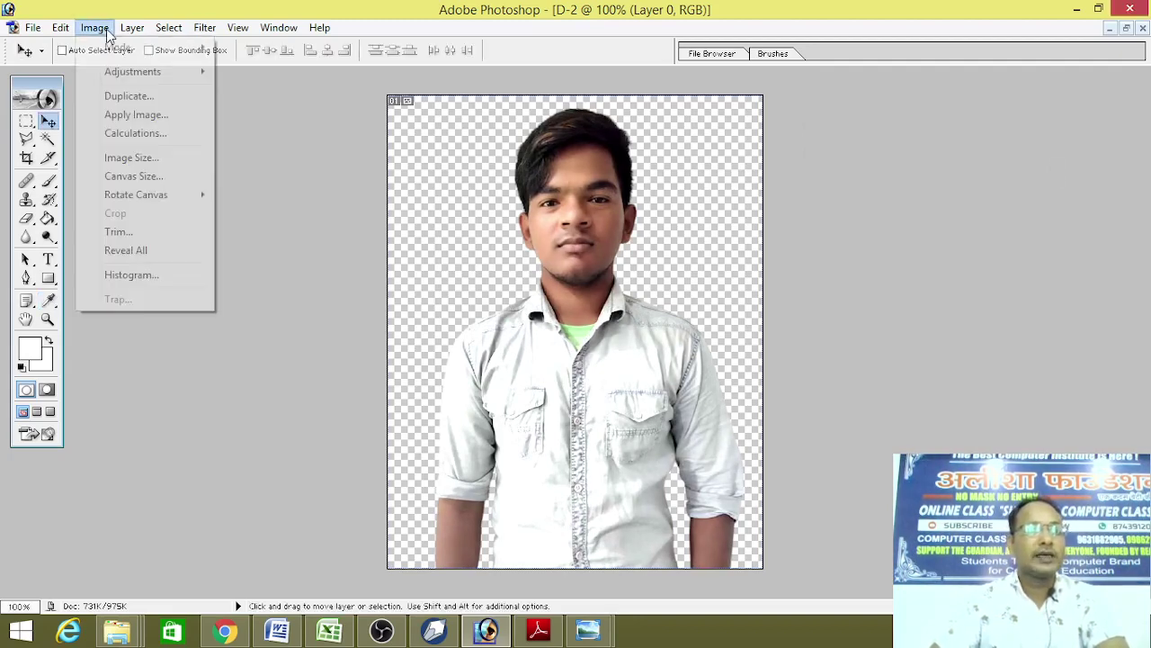
mouse_move(132, 72)
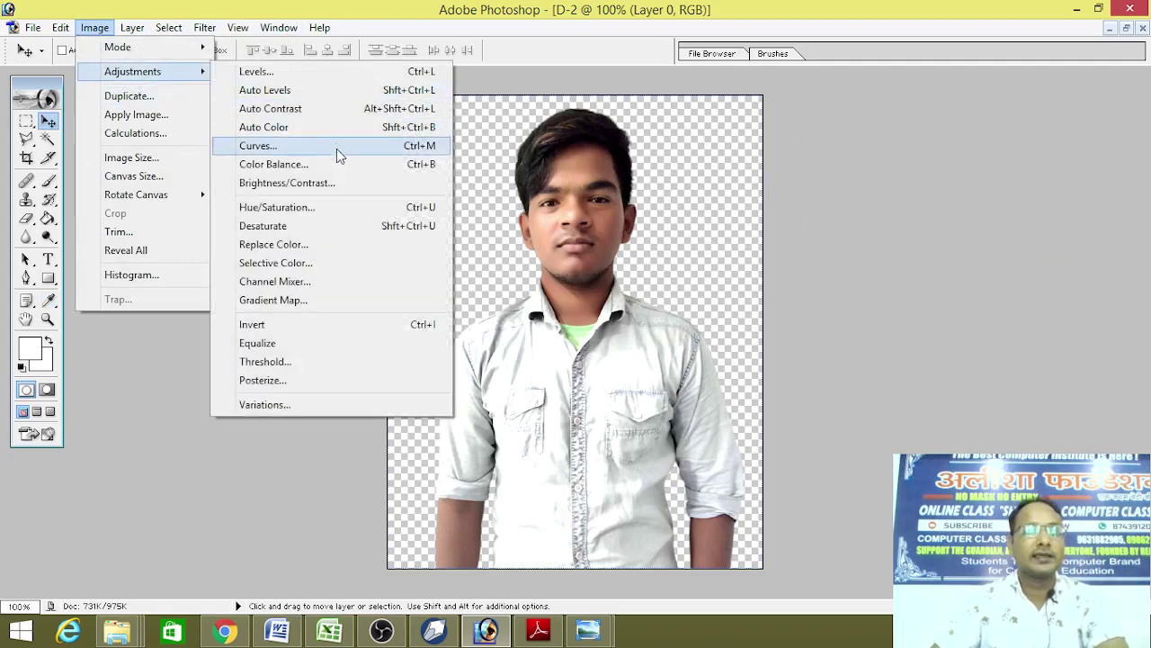
Apply Hue/Saturation to D-2 with +15 hue, +15 saturation and slightly lowered lightness
left_click(286, 211)
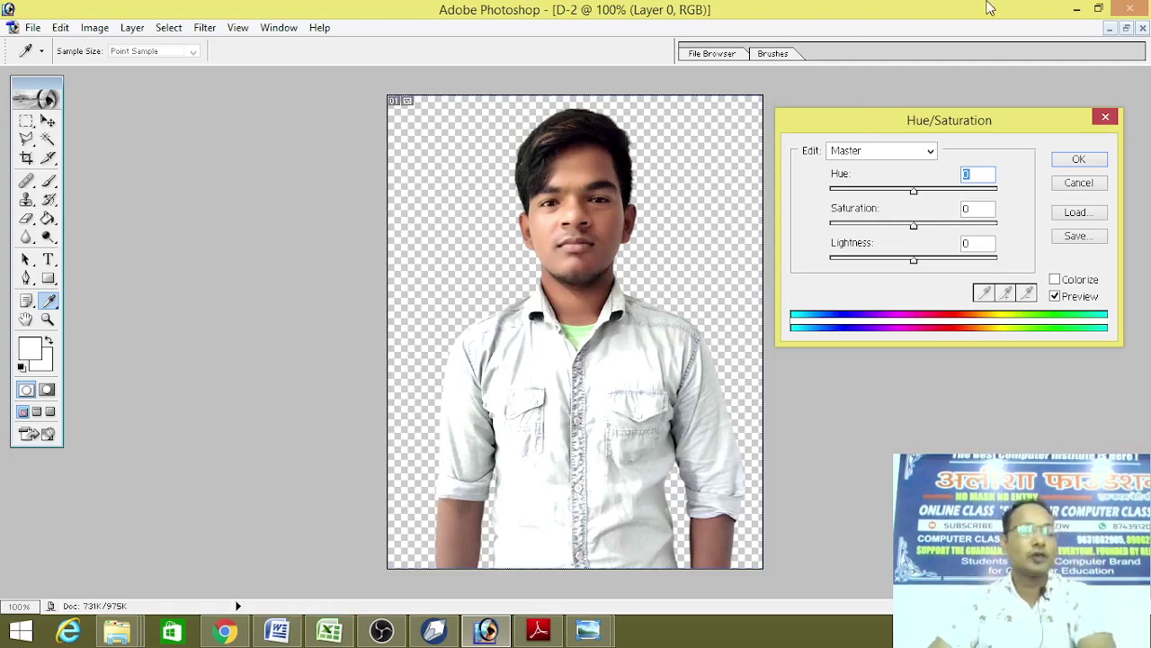
left_click(915, 196)
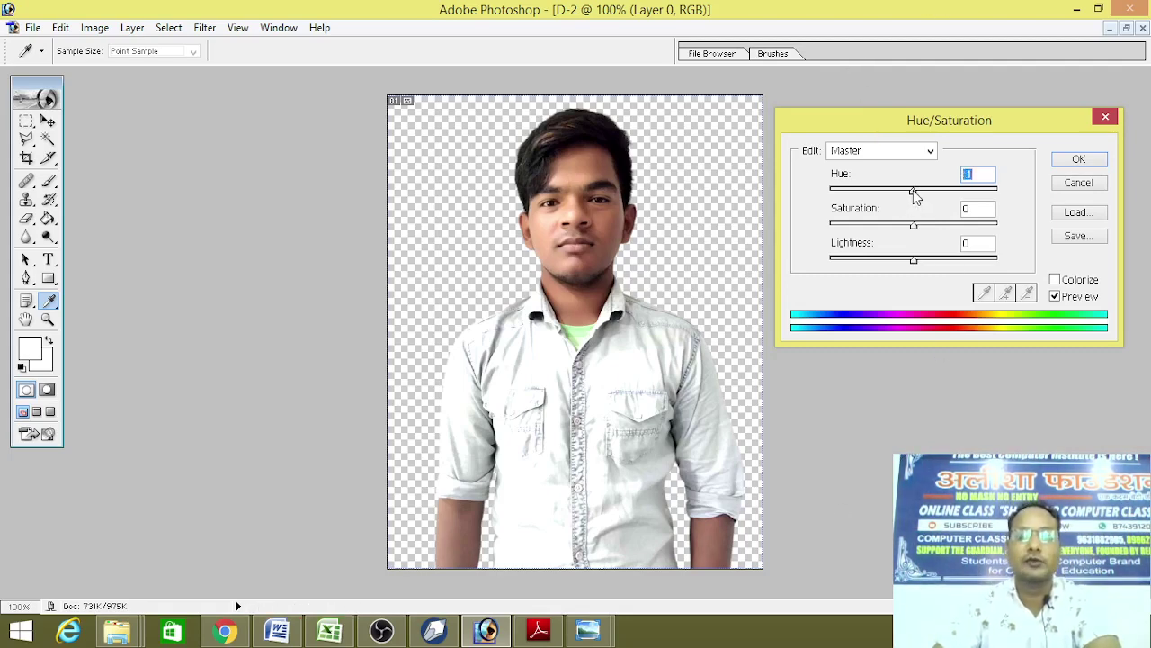
mouse_move(914, 196)
left_mouse_down()
mouse_move(929, 203)
mouse_move(897, 232)
mouse_move(934, 236)
left_mouse_up()
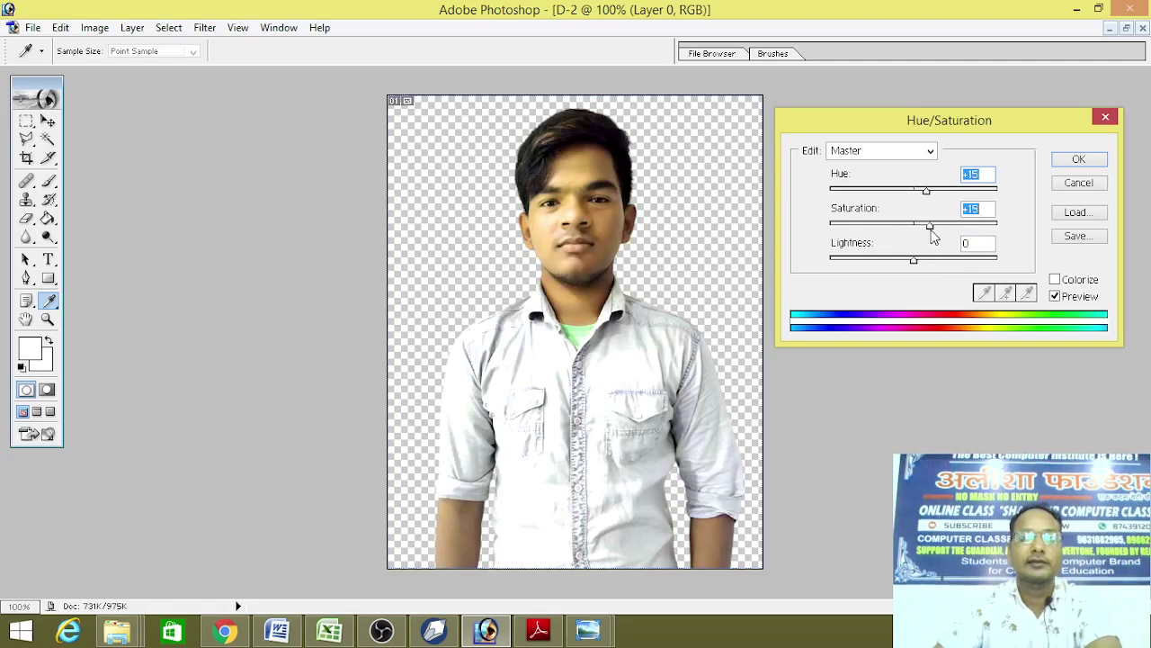
left_click_drag(926, 260, 921, 265)
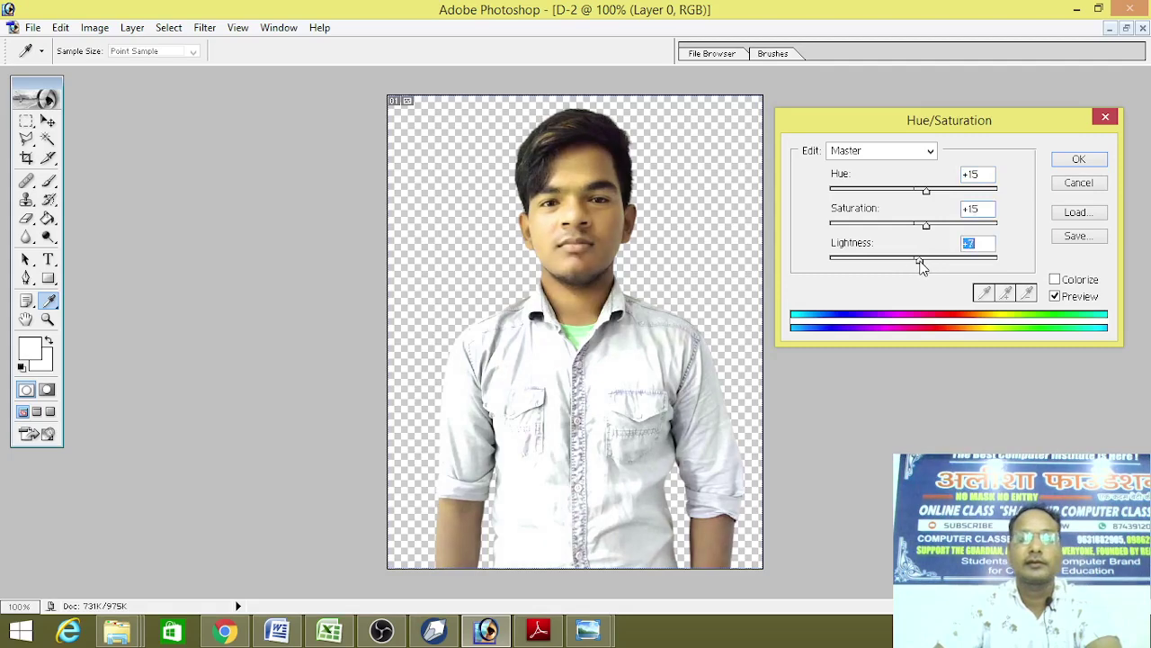
left_click(1080, 159)
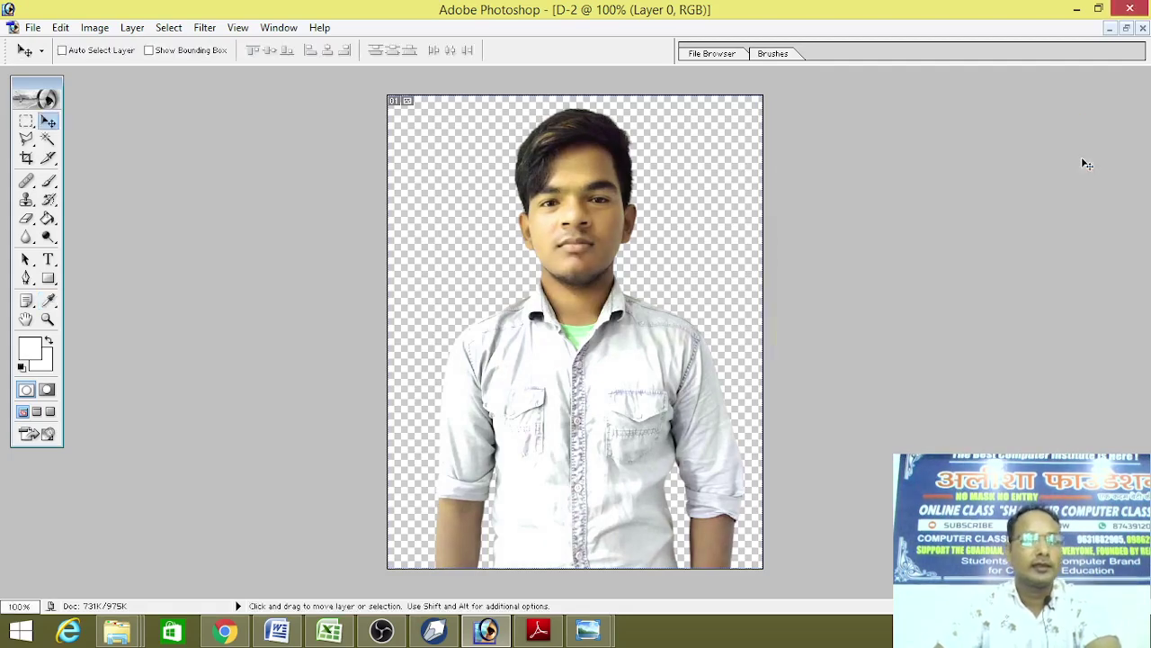
Apply a midtone Color Balance of -23, -14, -13 to the D-2 portrait
left_click(95, 28)
mouse_move(132, 71)
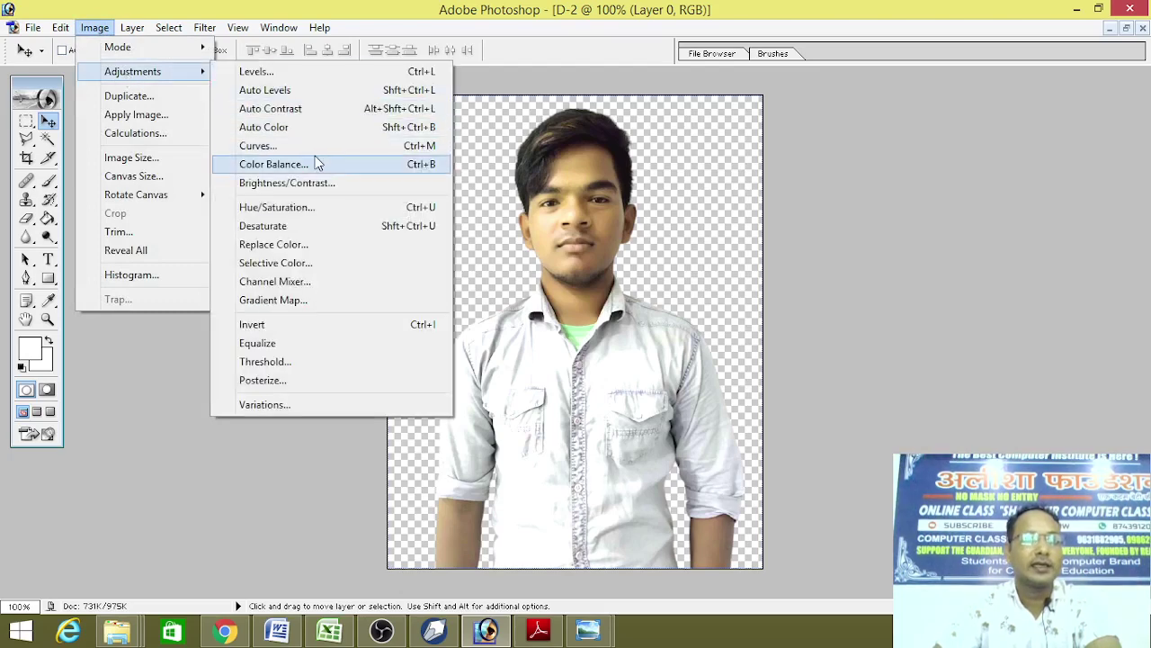
left_click(316, 170)
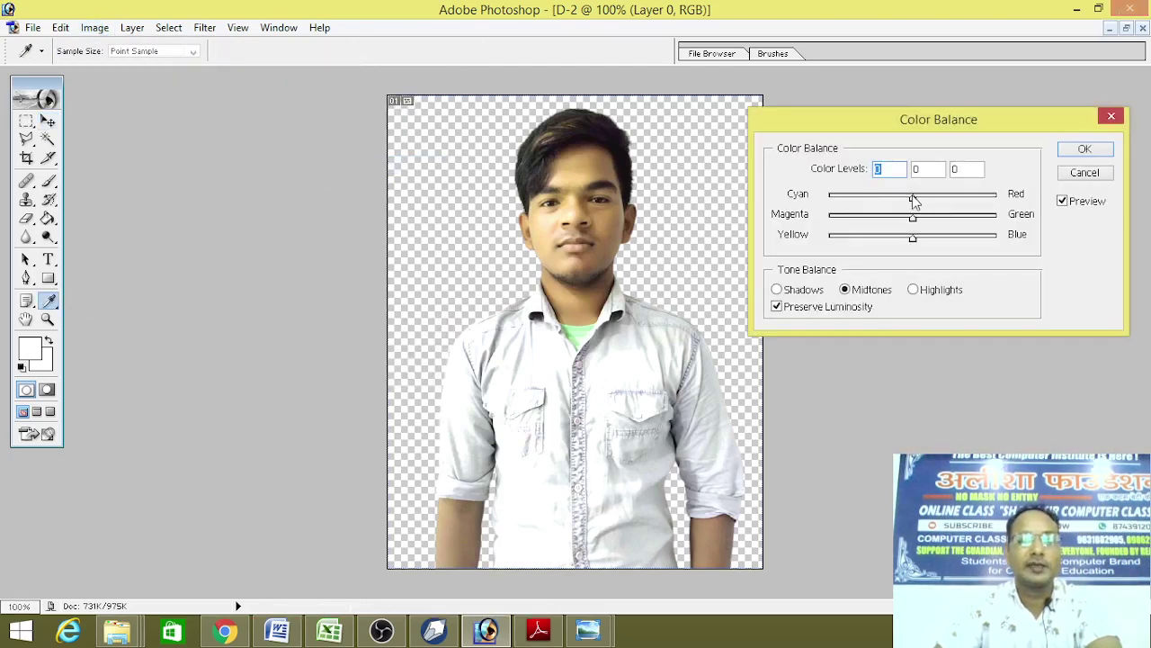
left_click_drag(914, 201, 927, 205)
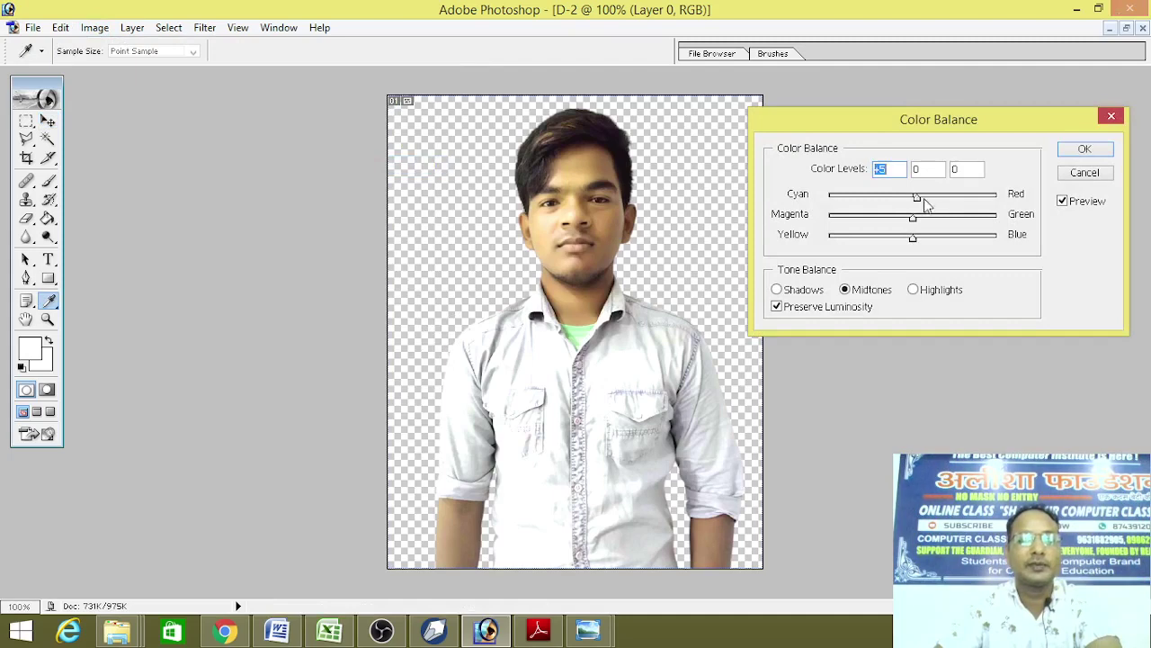
mouse_move(917, 203)
left_mouse_down()
mouse_move(894, 199)
mouse_move(903, 250)
left_mouse_up()
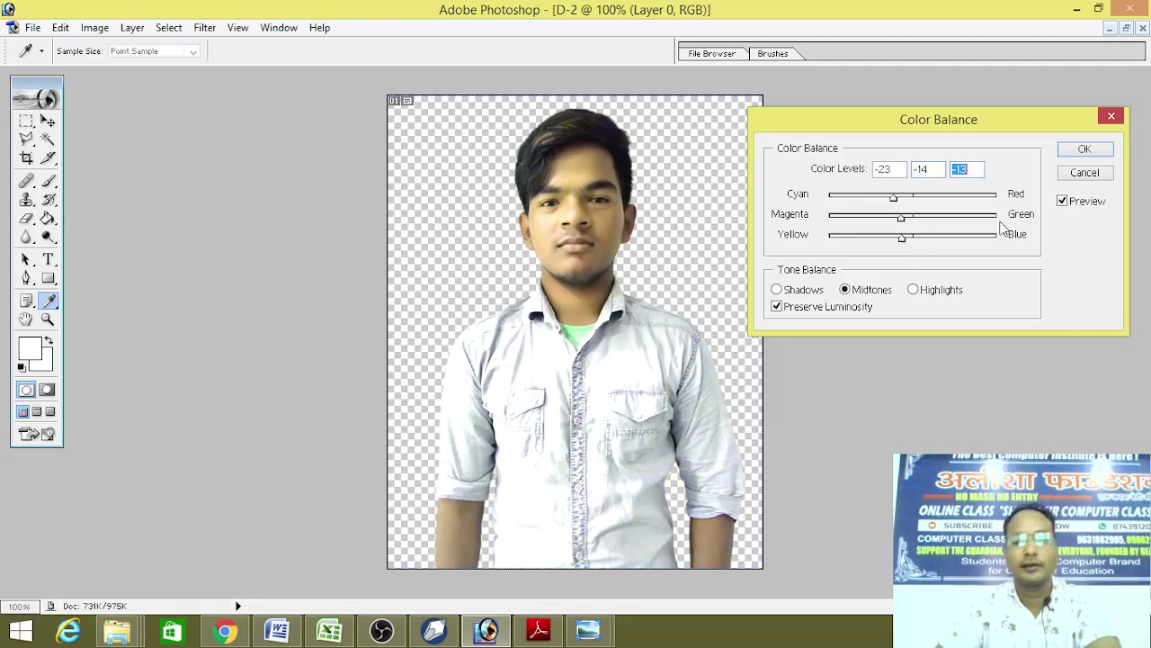
left_click(1085, 149)
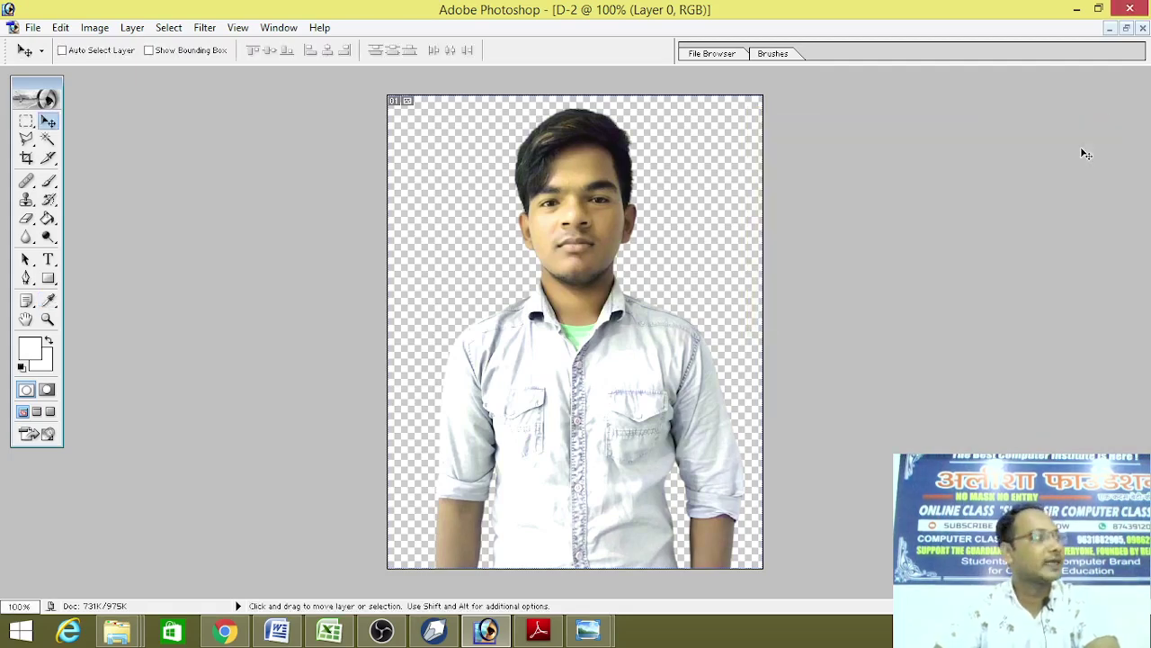
left_click(95, 27)
left_click(143, 79)
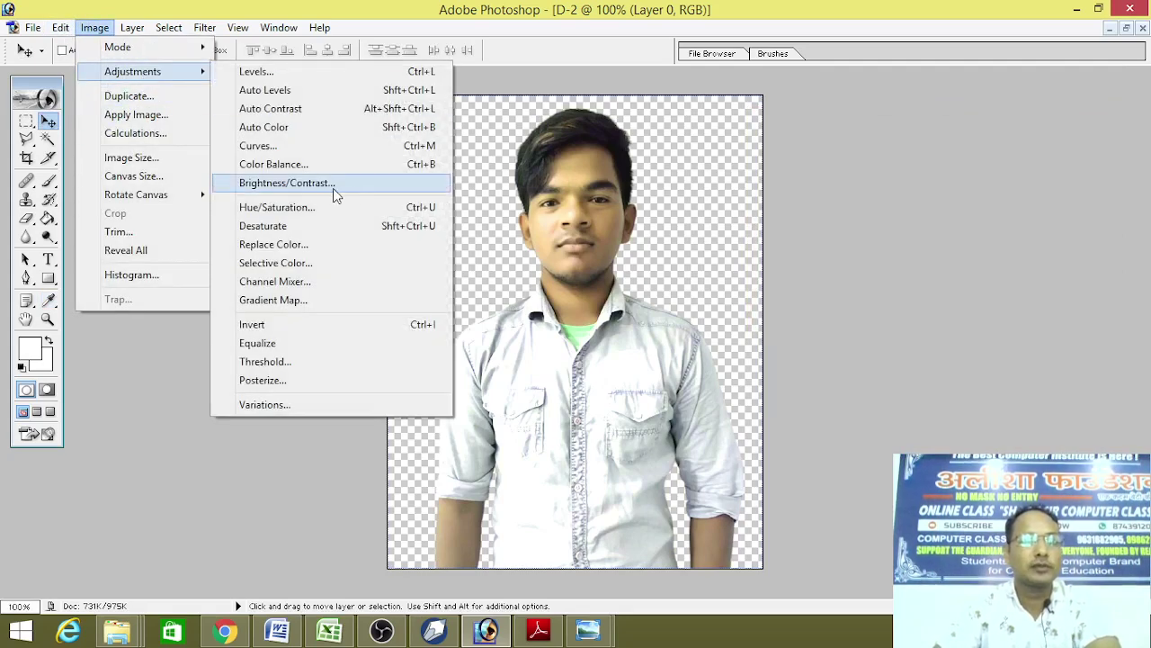
left_click(304, 145)
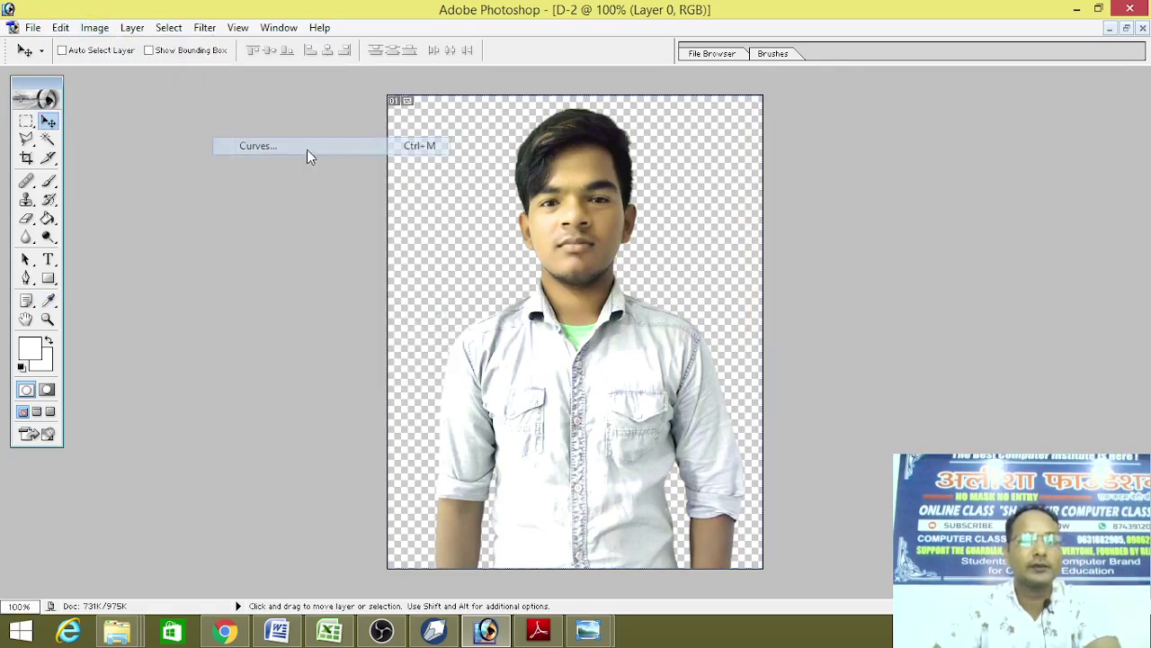
left_click_drag(914, 241, 908, 237)
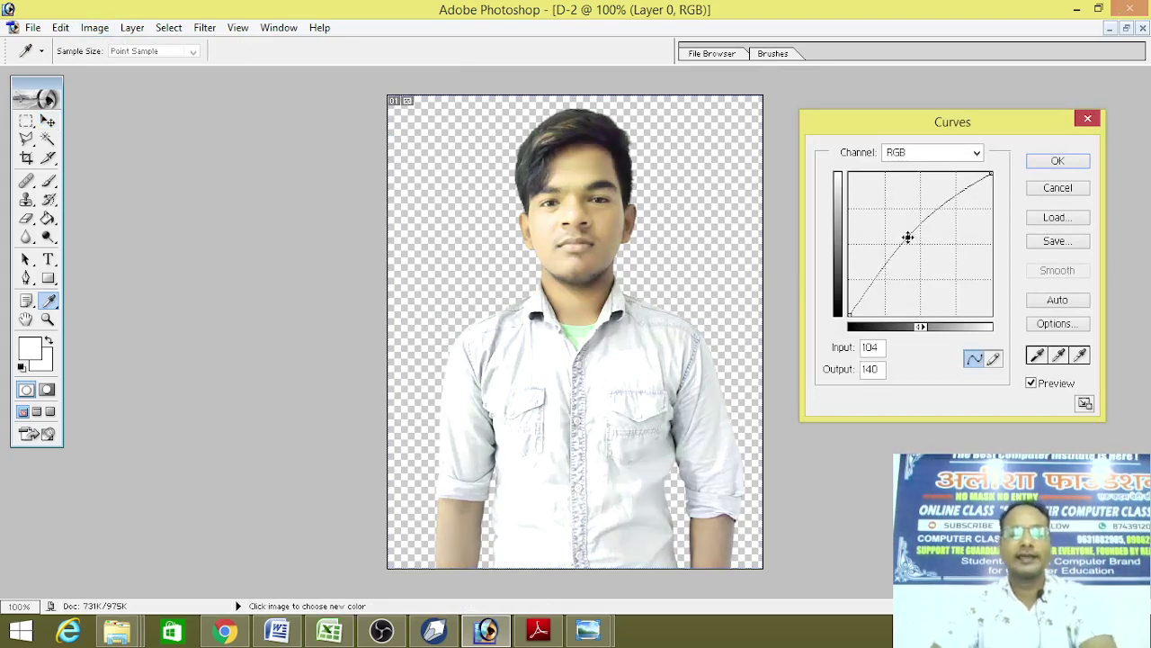
left_click(1065, 189)
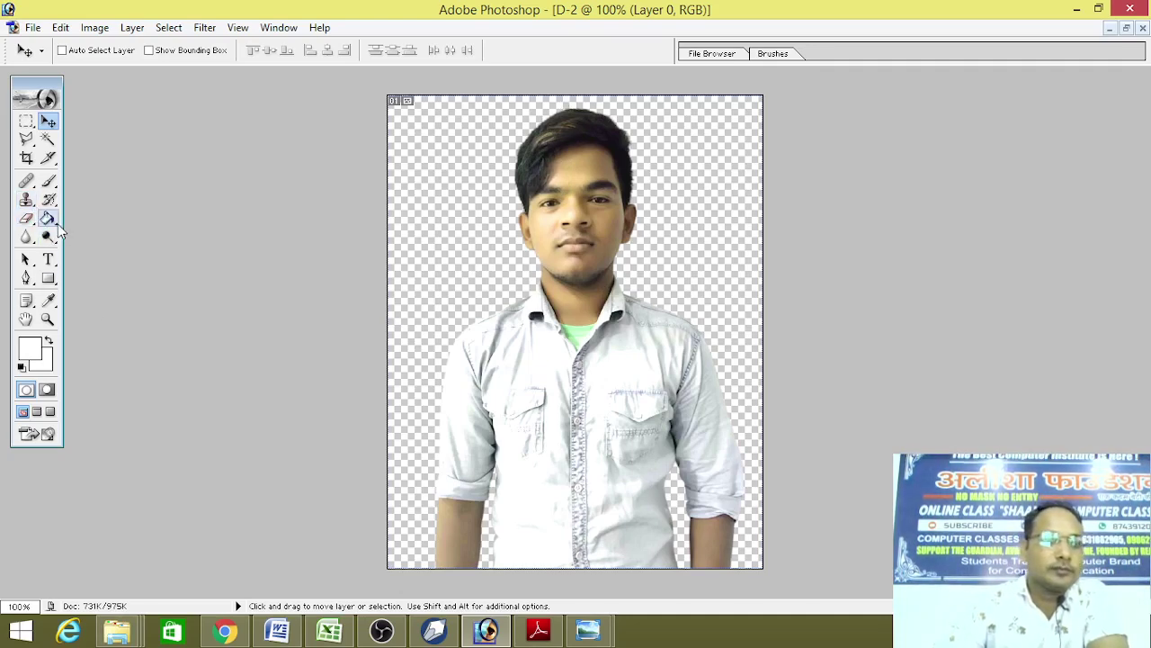
Switch from the Dodge tool to the Burn Tool for darkening the hair
left_click(56, 248)
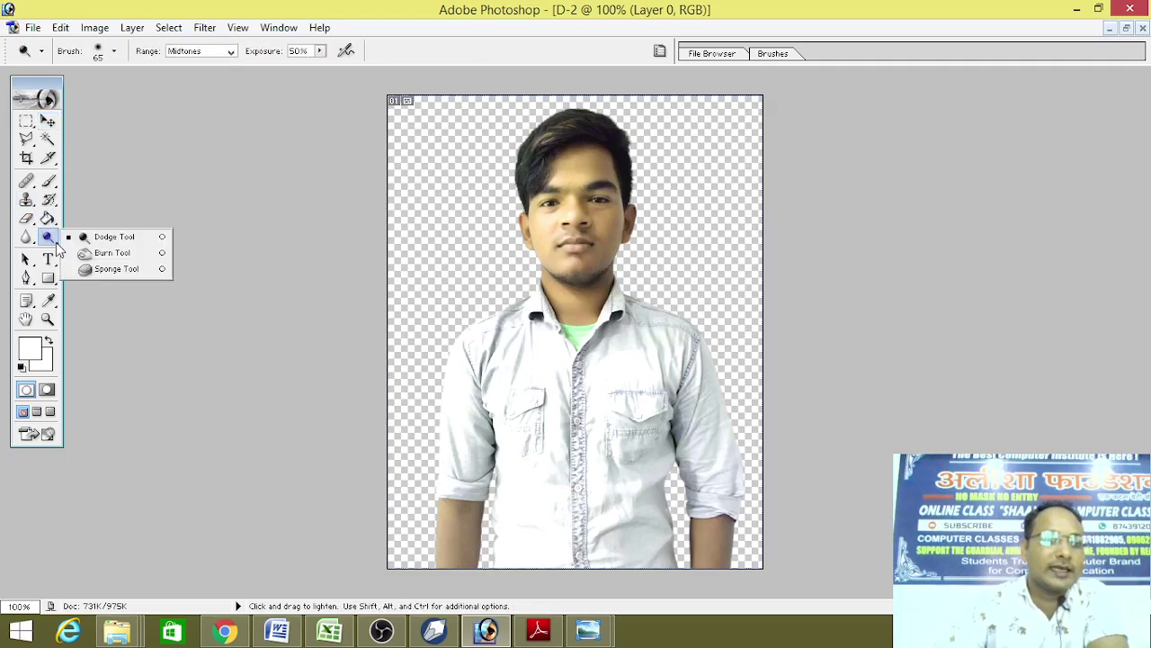
left_click(112, 254)
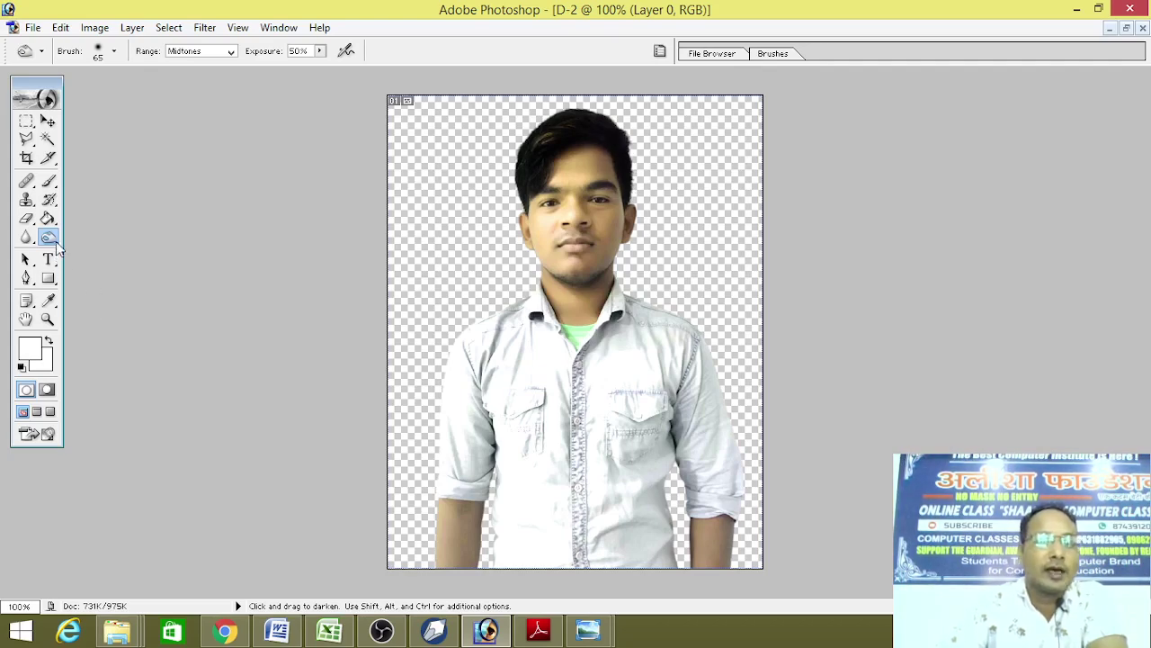
left_click(49, 237)
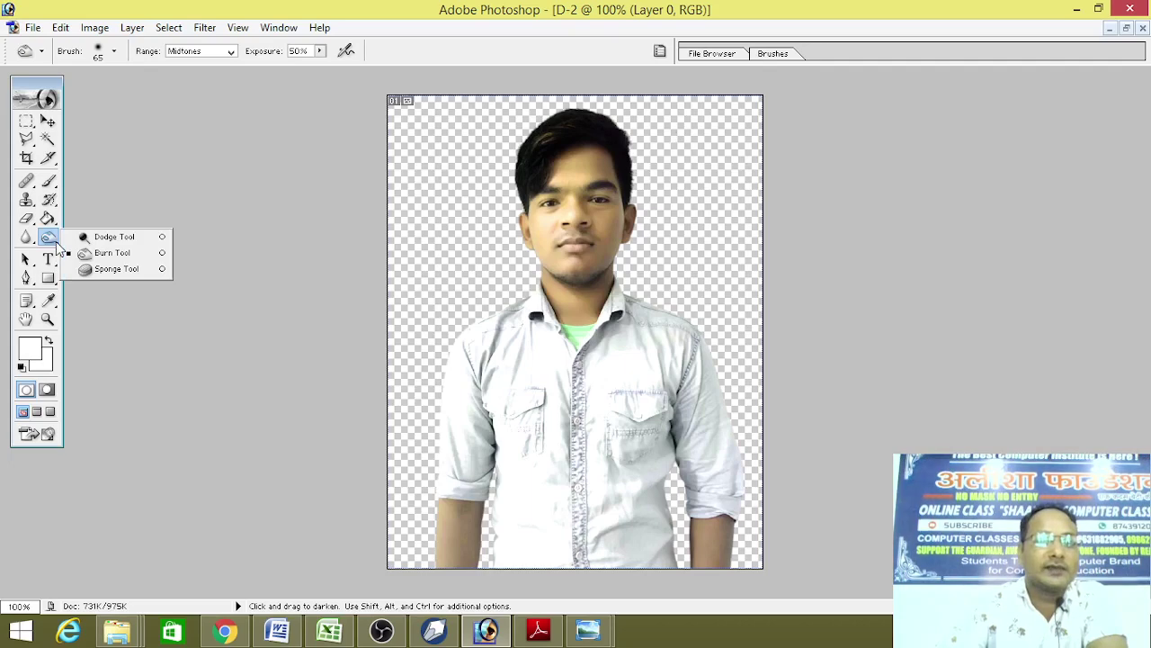
Select the Dodge Tool and brush over the chin-to-neck shadow to lighten it
left_click(120, 239)
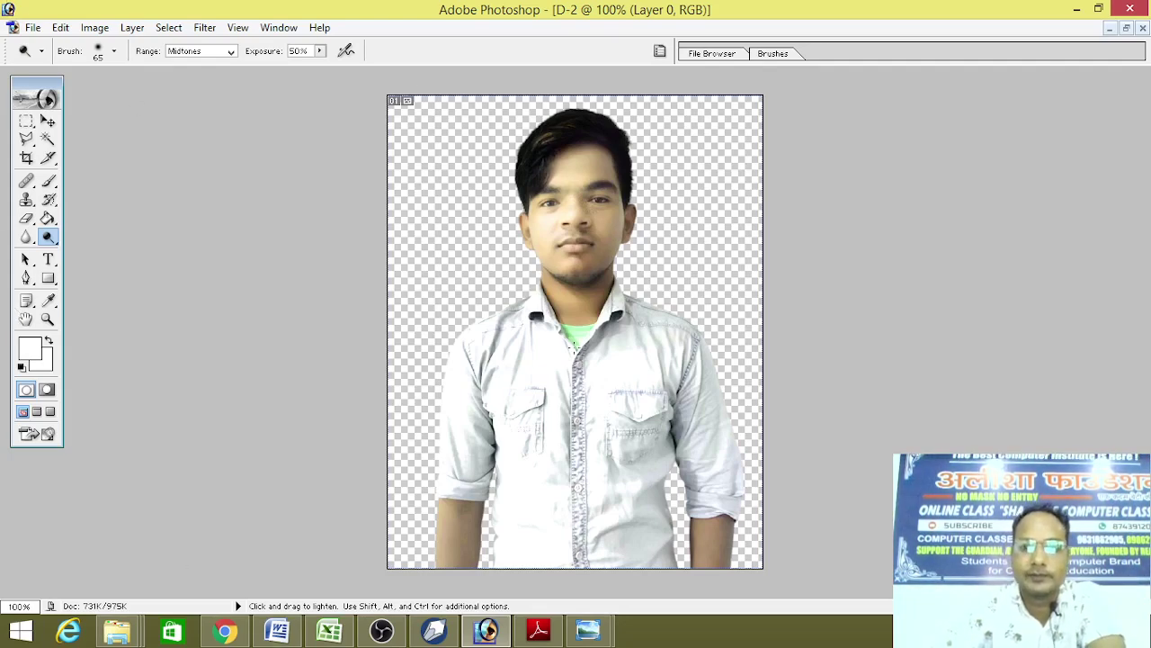
mouse_move(578, 295)
left_mouse_down()
mouse_move(601, 280)
mouse_move(567, 292)
left_mouse_up()
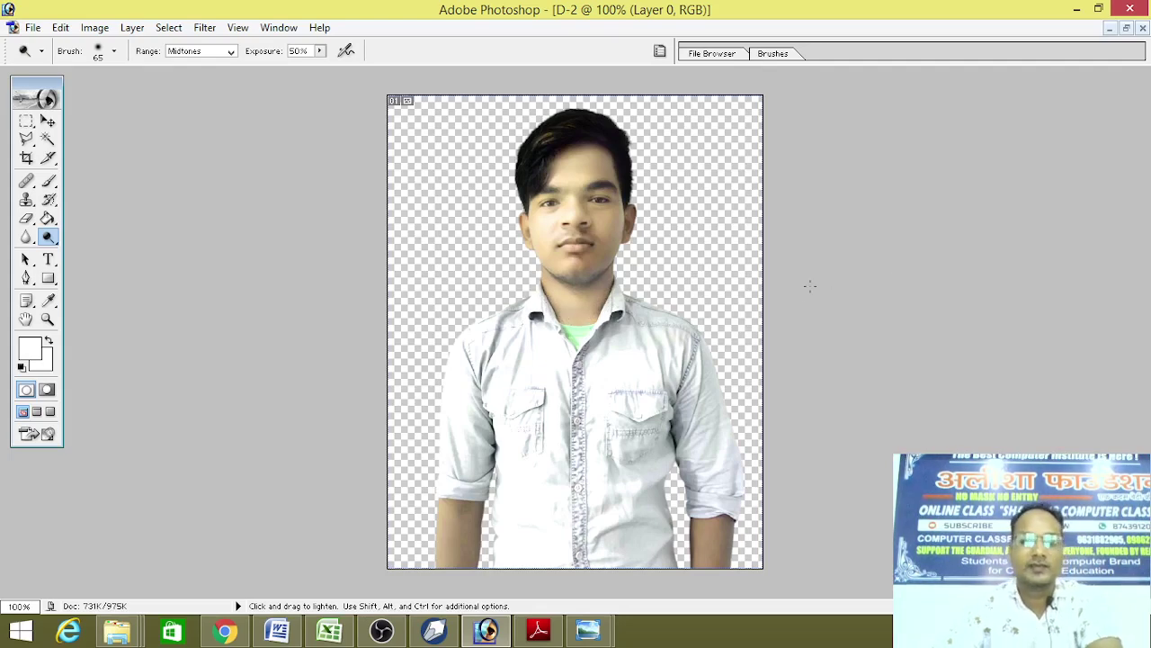
left_click_drag(604, 250, 553, 266)
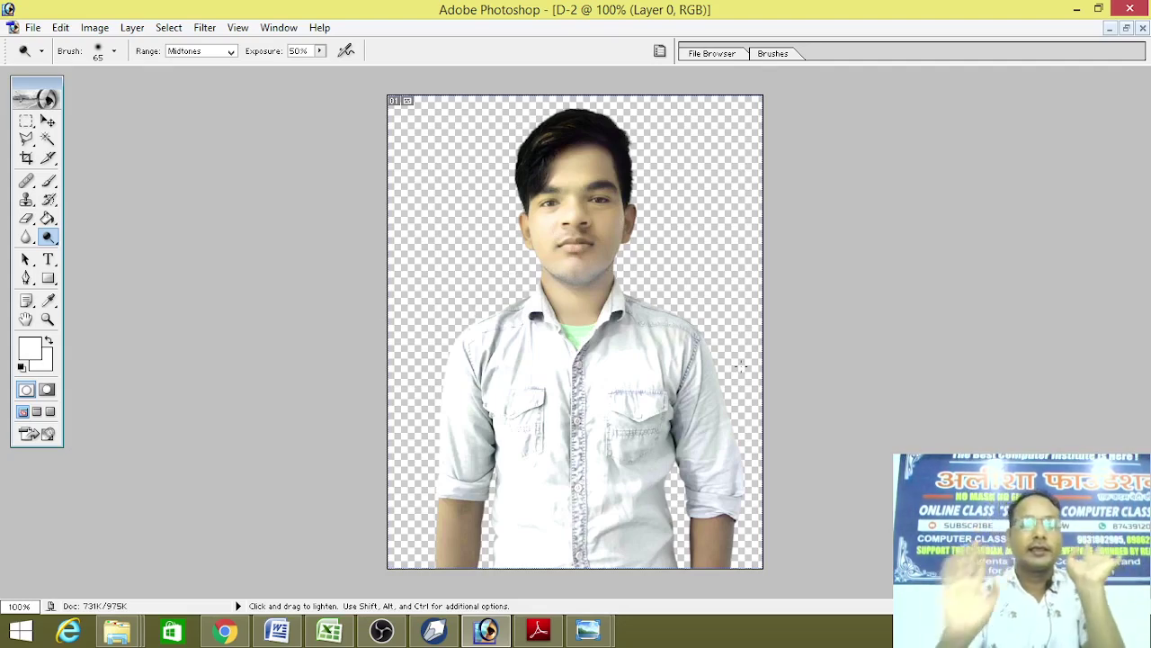
Cancel the Save As dialog, browse the menus, and start a new 751 × 947 document
key("ctrl+shift+s")
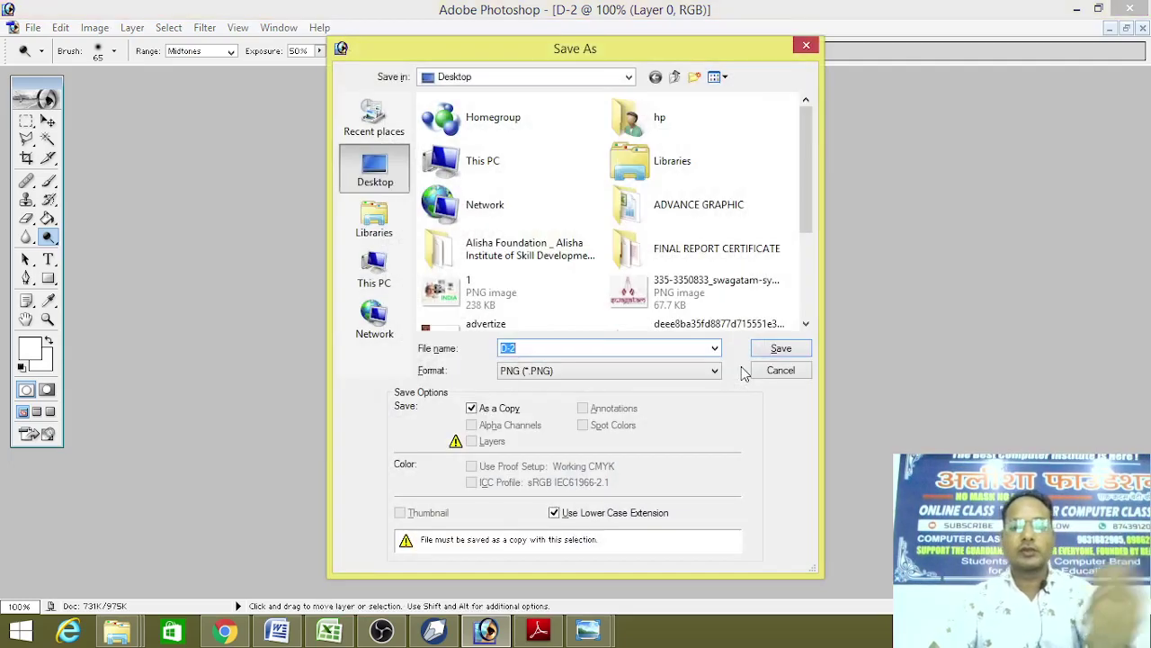
left_click(779, 371)
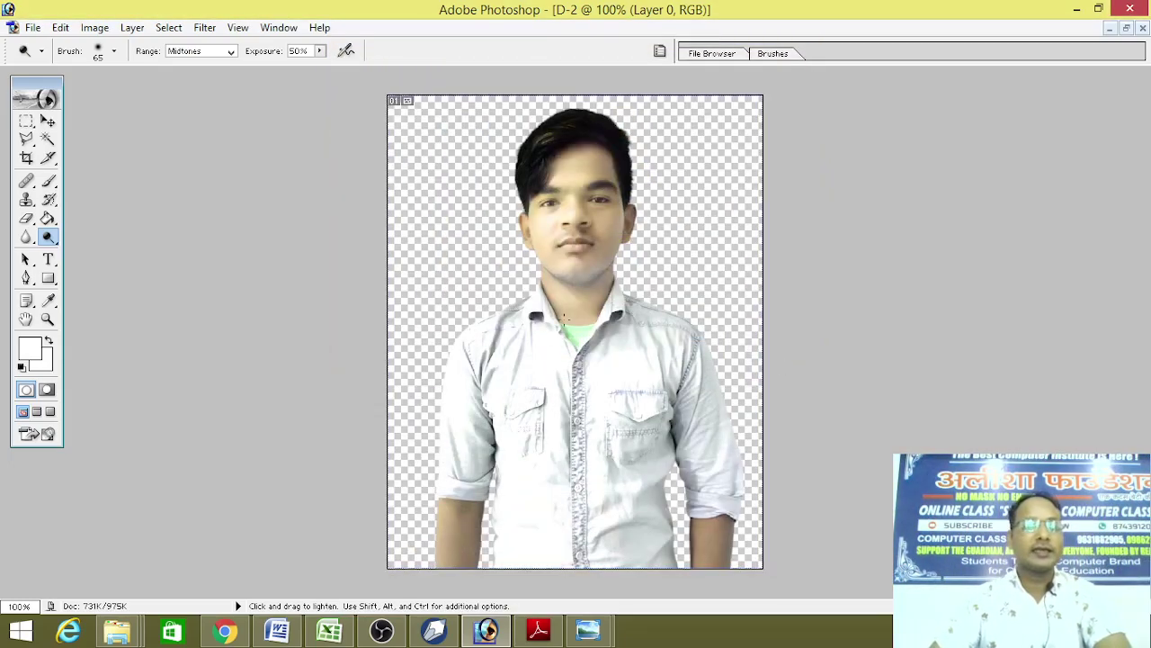
left_click(32, 27)
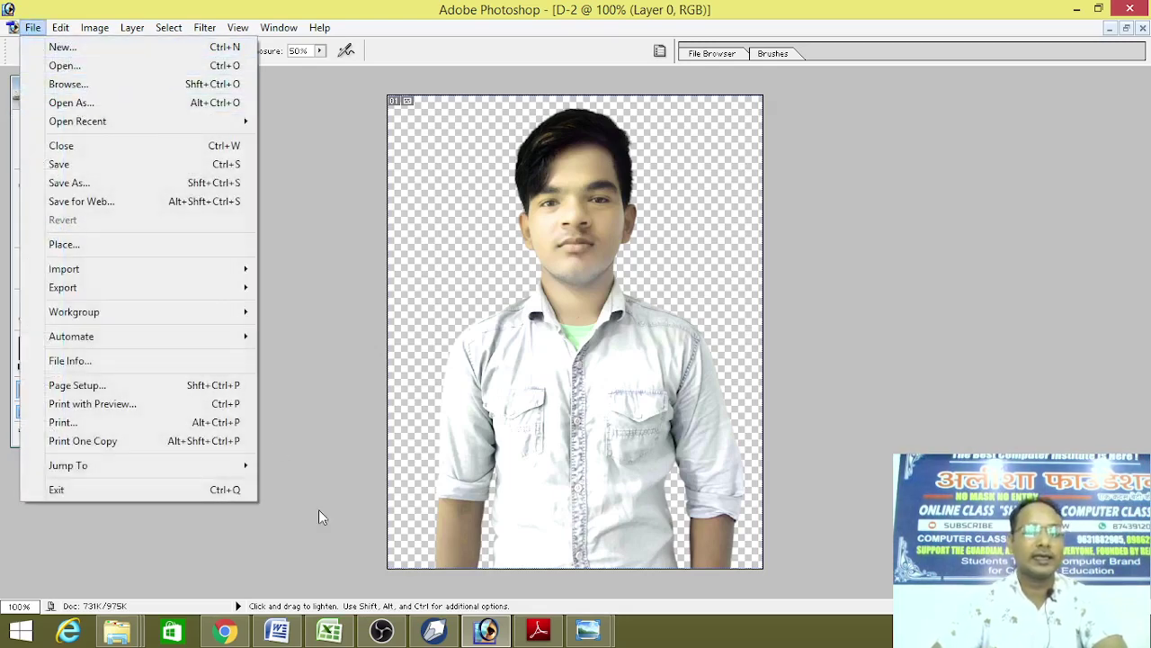
left_click(168, 27)
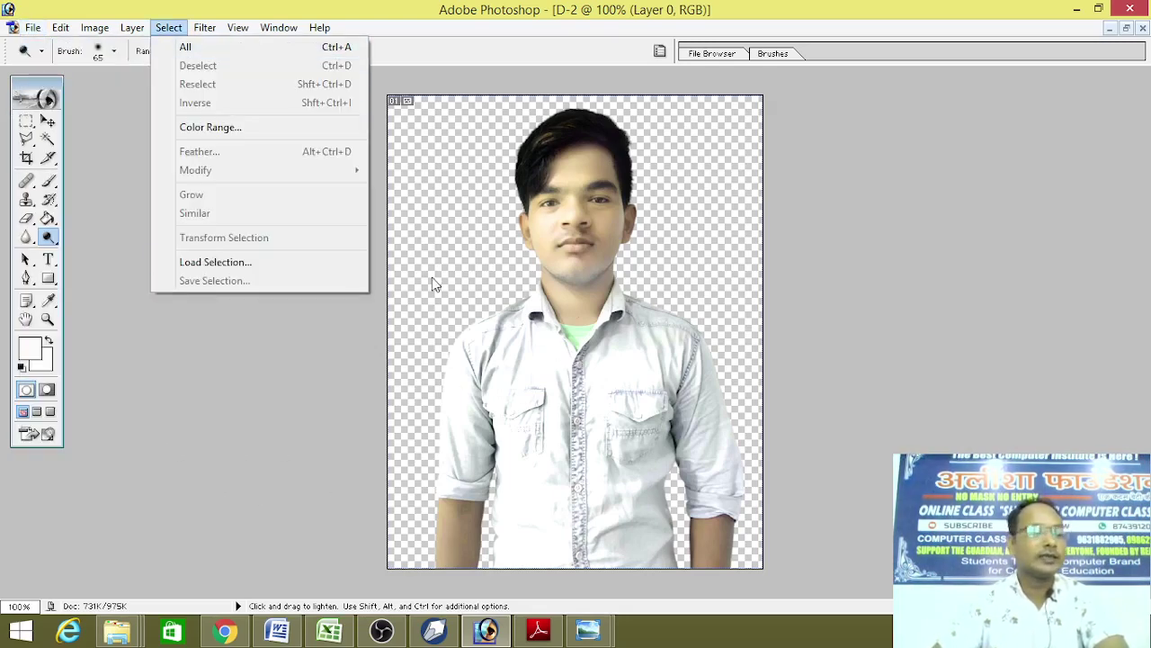
left_click(32, 27)
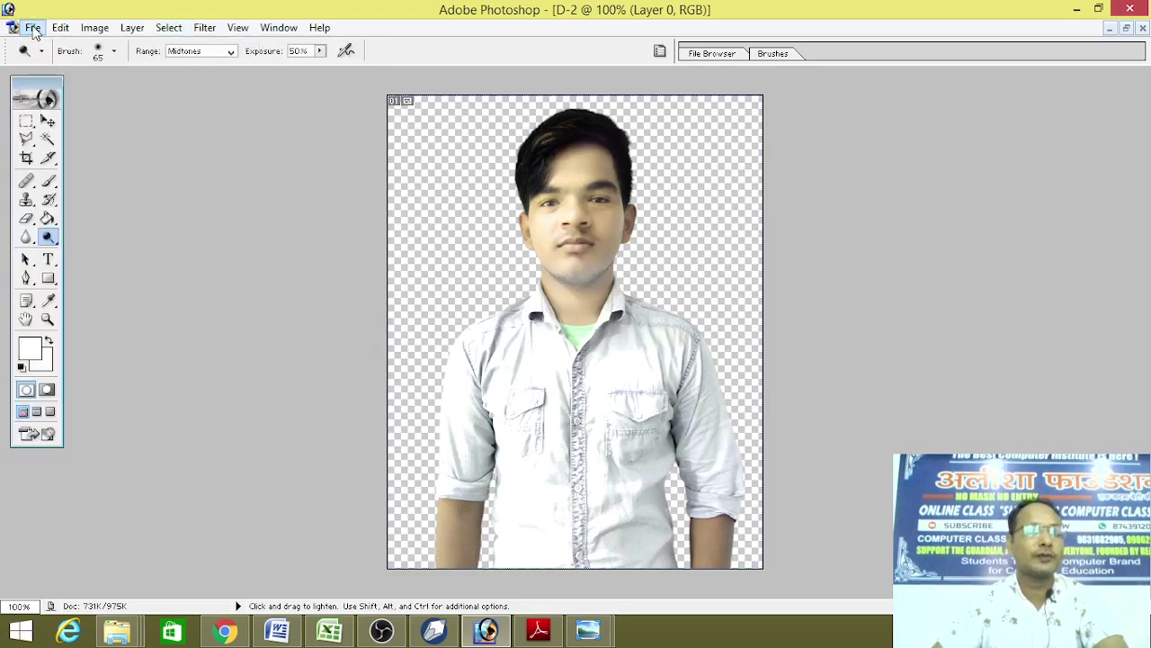
mouse_move(32, 27)
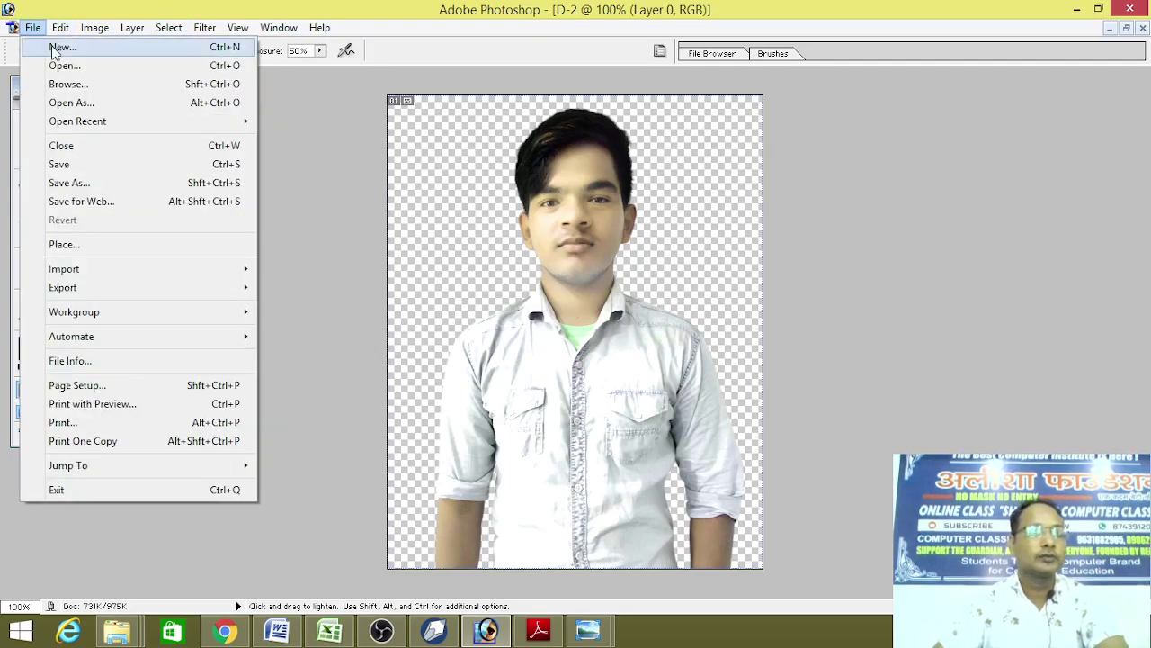
left_click(56, 46)
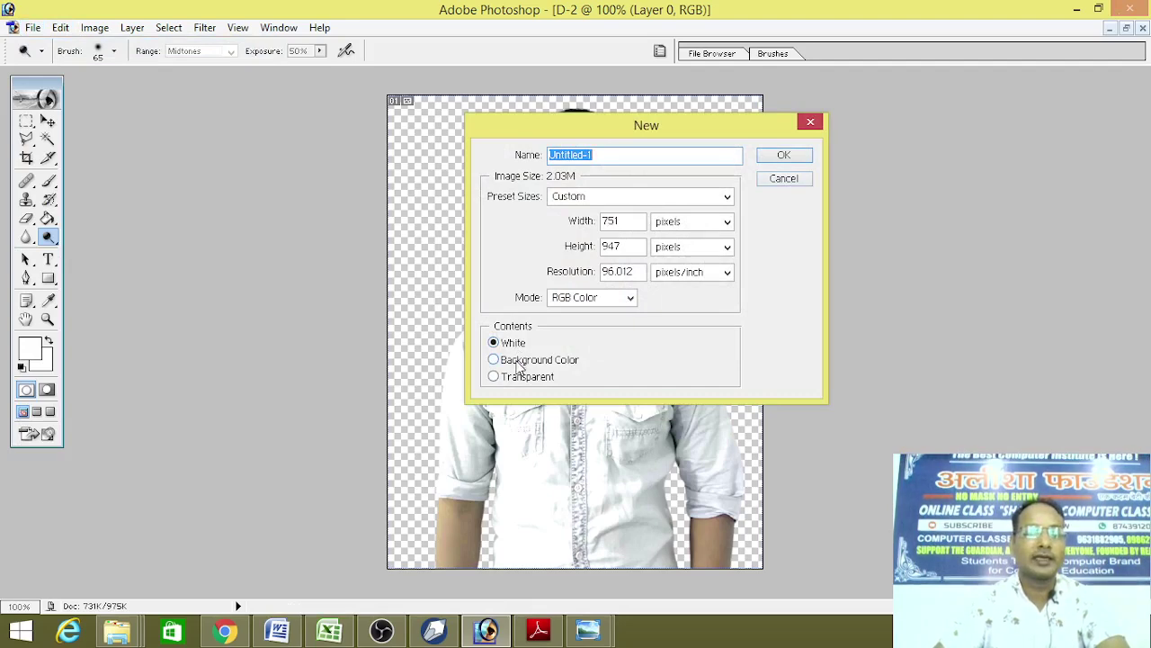
Create Untitled-1 with Background Color contents and place its window beside D-2
left_click(520, 361)
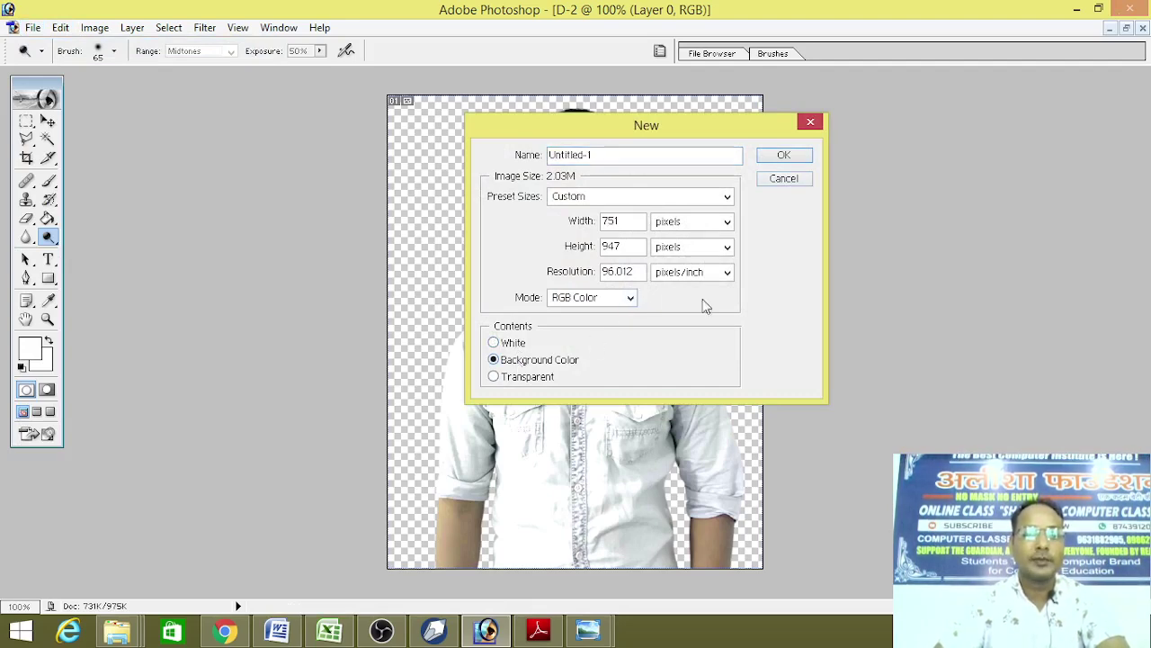
left_click(781, 159)
left_click_drag(311, 106, 714, 127)
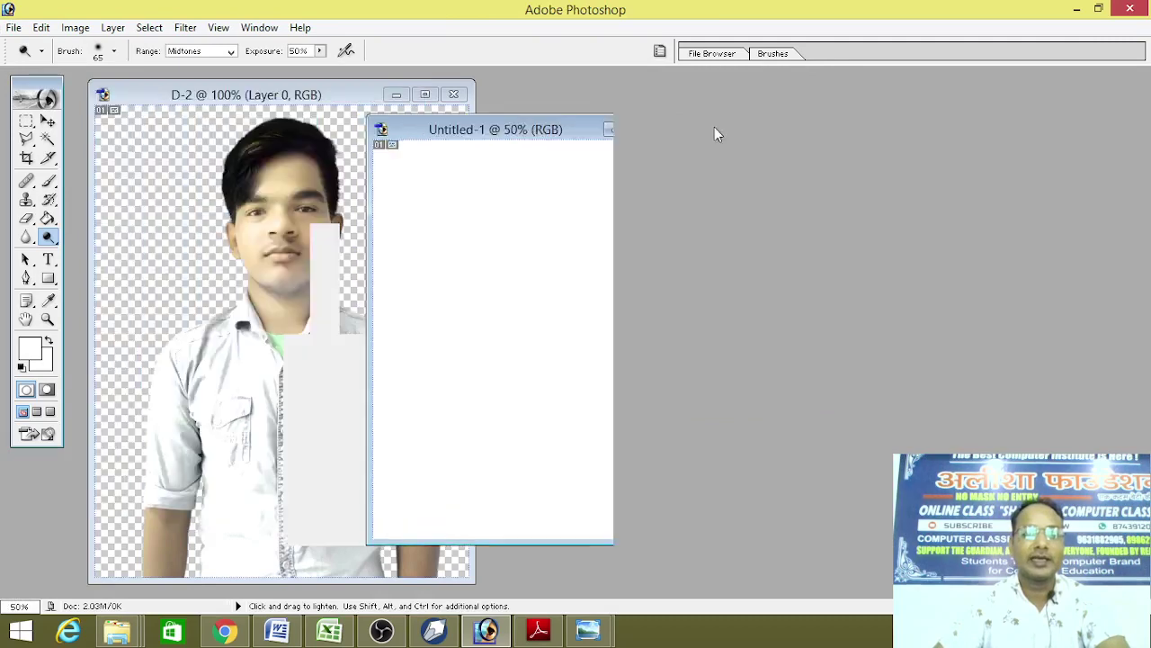
double_click(714, 127)
left_click(1126, 27)
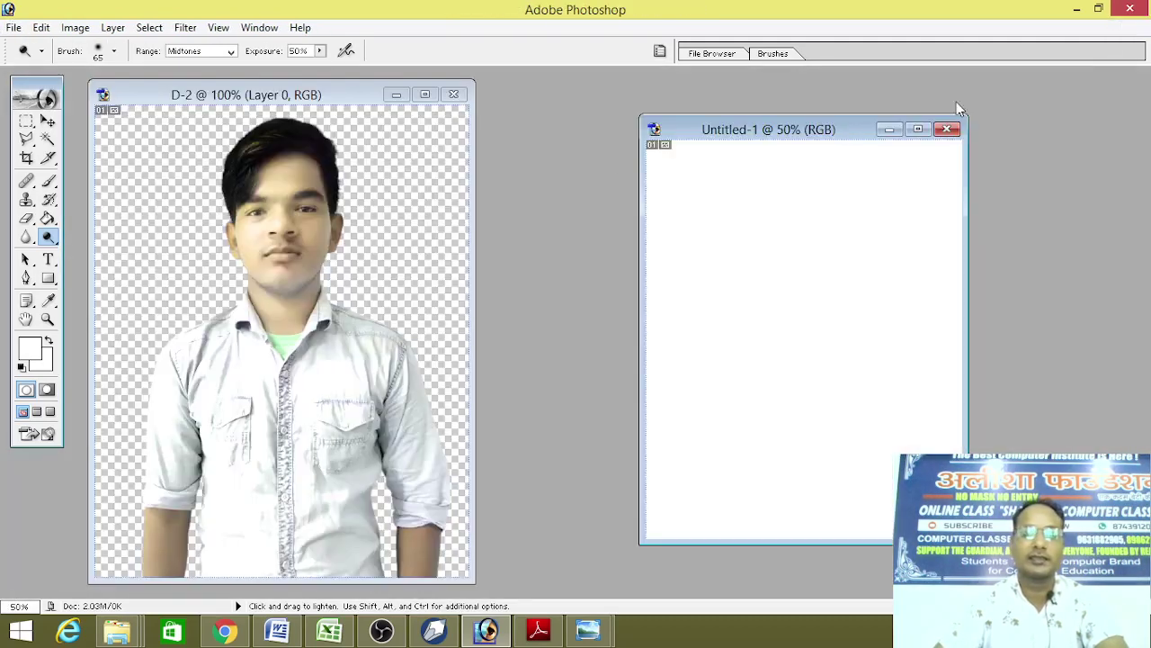
Set near-black dark red foreground and background colours and fill Untitled-1 with them
left_click(50, 218)
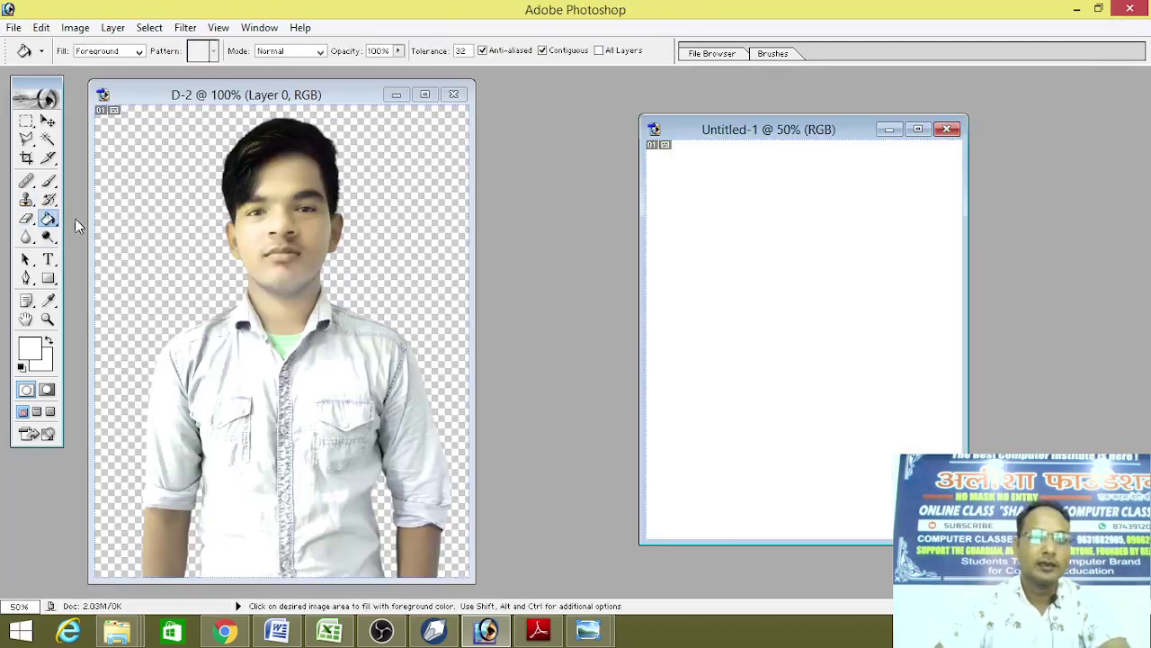
left_click(41, 358)
mouse_move(496, 309)
left_mouse_down()
mouse_move(568, 364)
mouse_move(579, 400)
left_mouse_up()
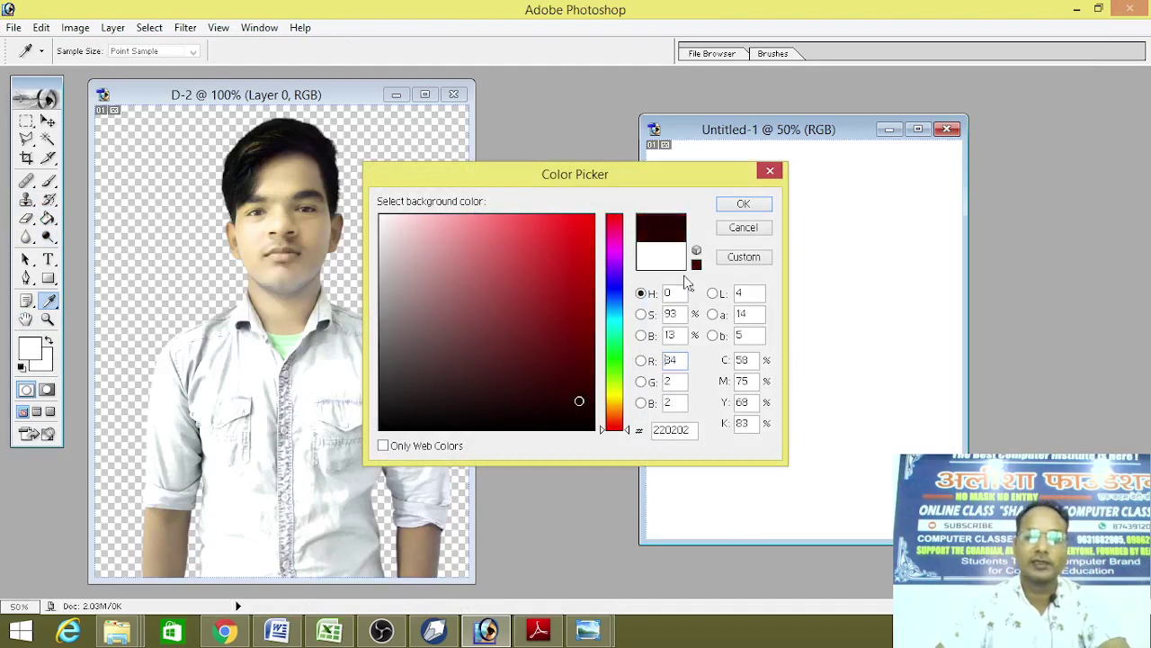
left_click(739, 208)
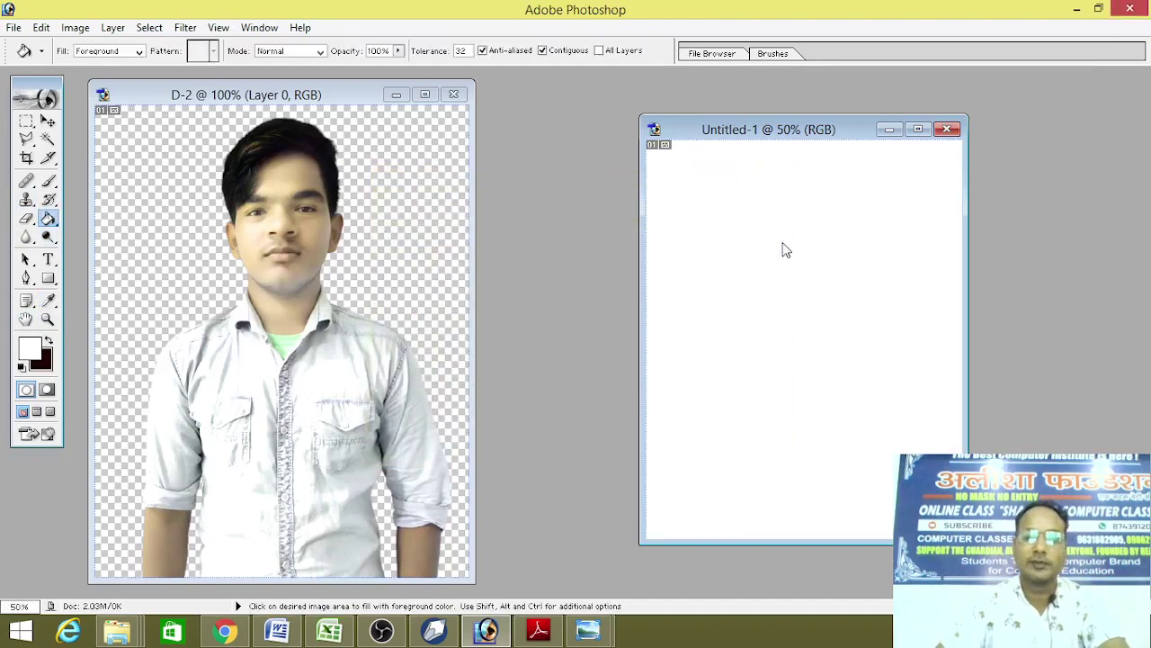
left_click(29, 348)
left_click_drag(381, 358, 546, 416)
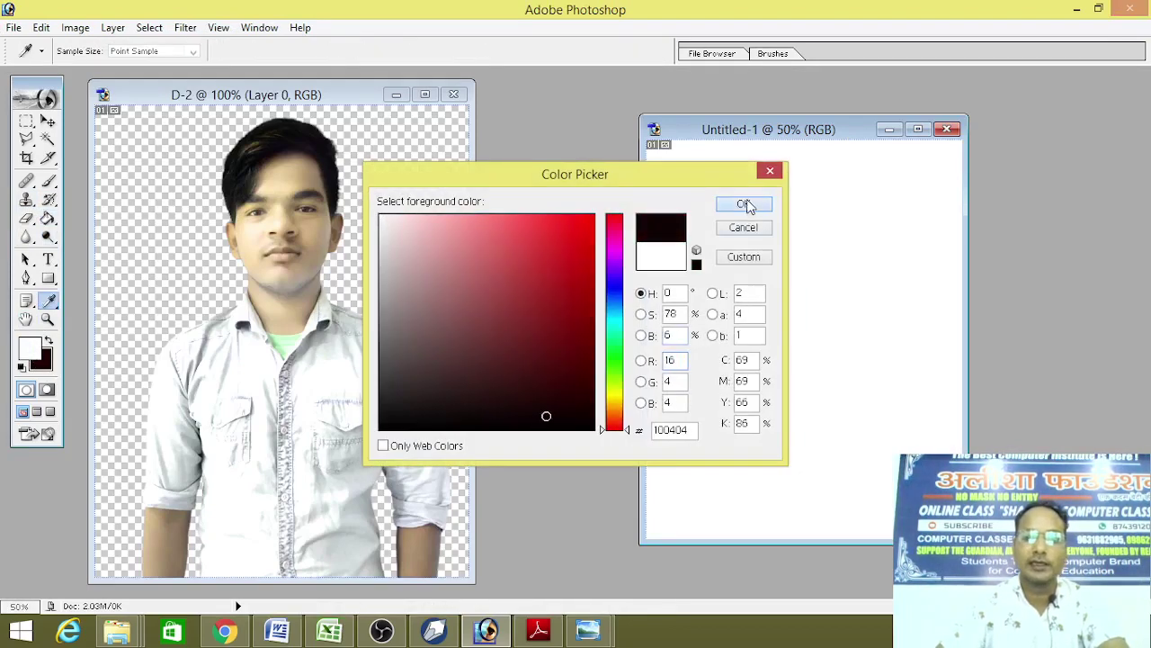
left_click(746, 206)
key("g")
left_click(798, 225)
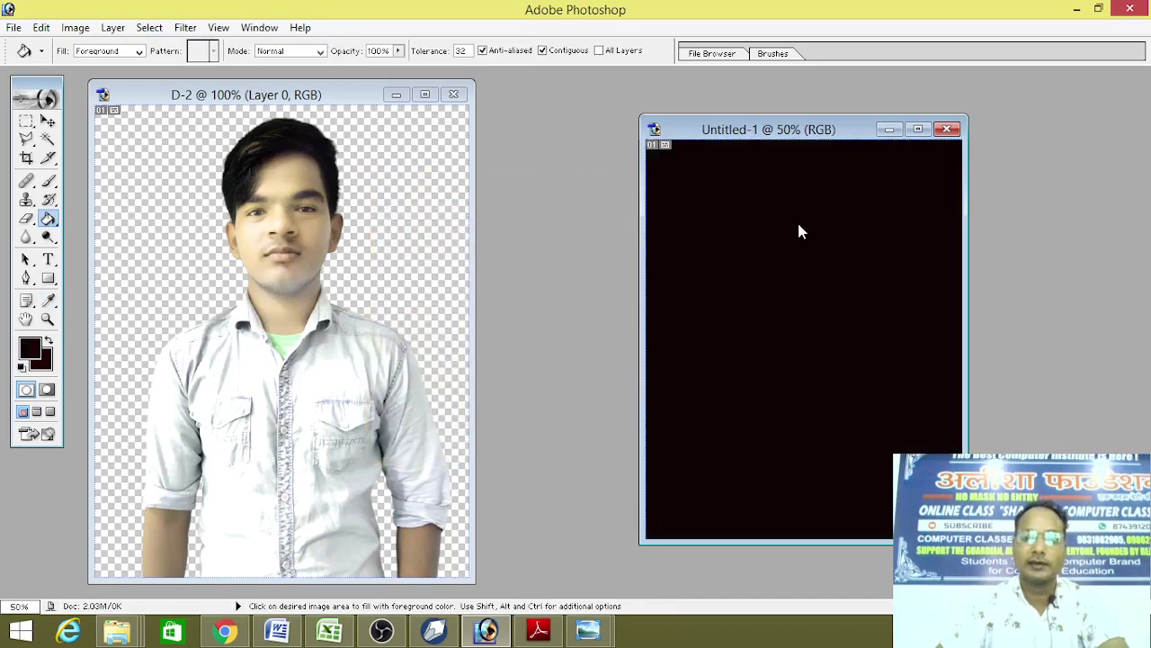
Drag the D-2 portrait layer into Untitled-1 as Layer 1
left_click(48, 121)
left_click_drag(279, 360, 755, 403)
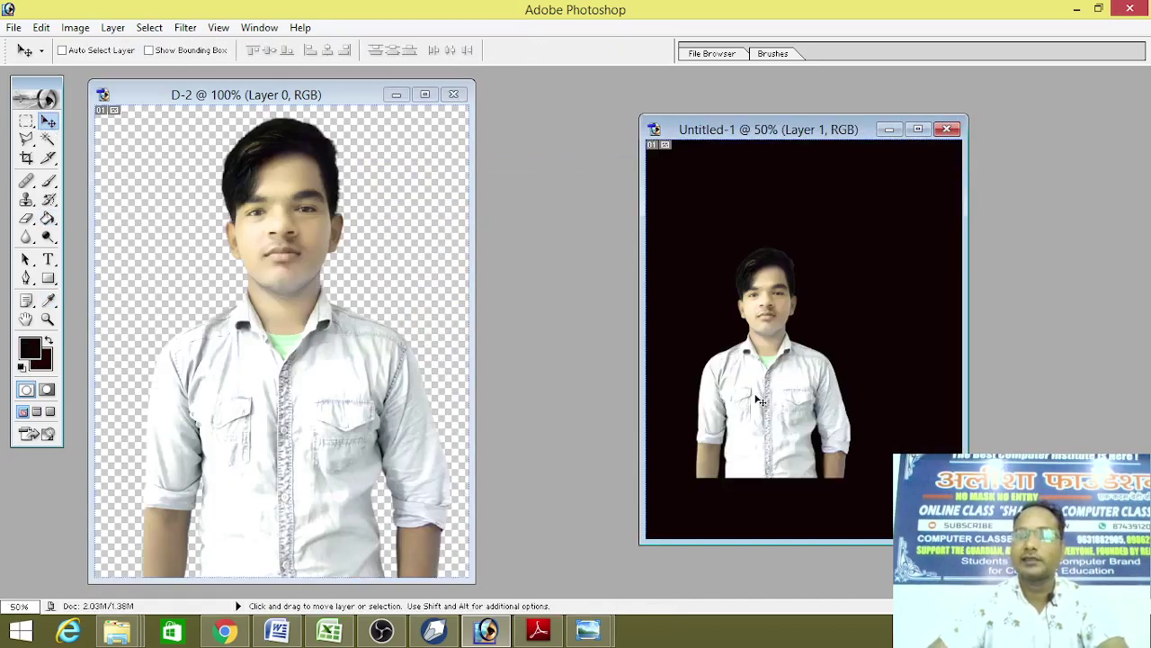
left_click(917, 129)
Move Layer 1 up and Free Transform it to span the full dark canvas
mouse_move(559, 414)
left_mouse_down()
mouse_move(535, 291)
mouse_move(537, 310)
left_mouse_up()
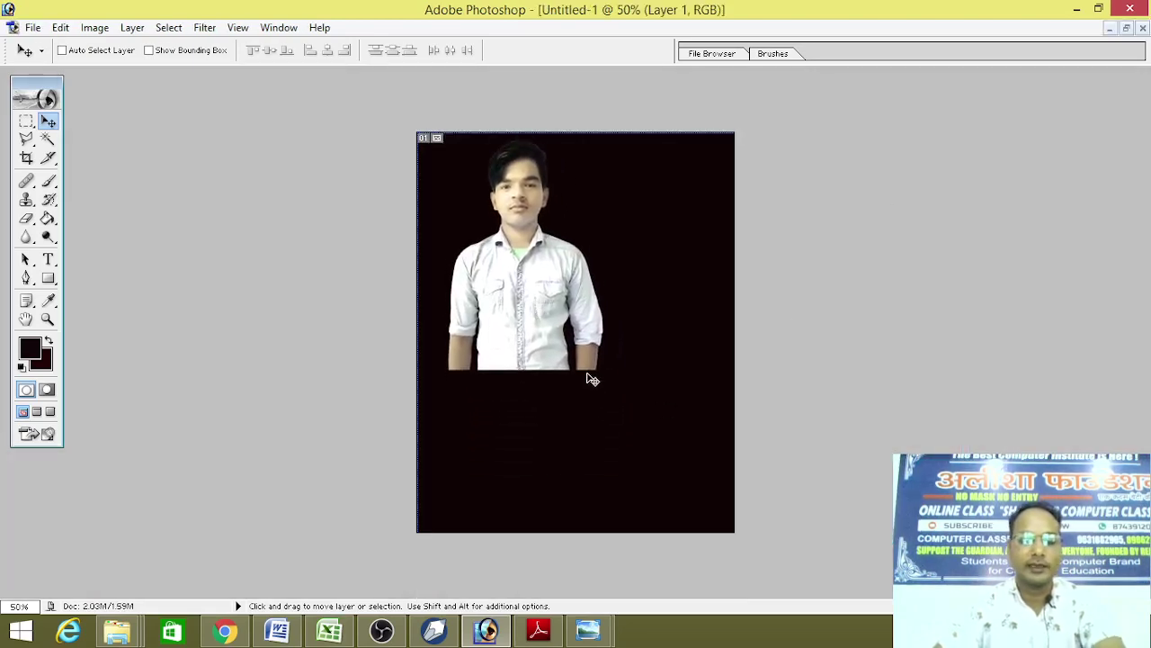
key("ctrl+t")
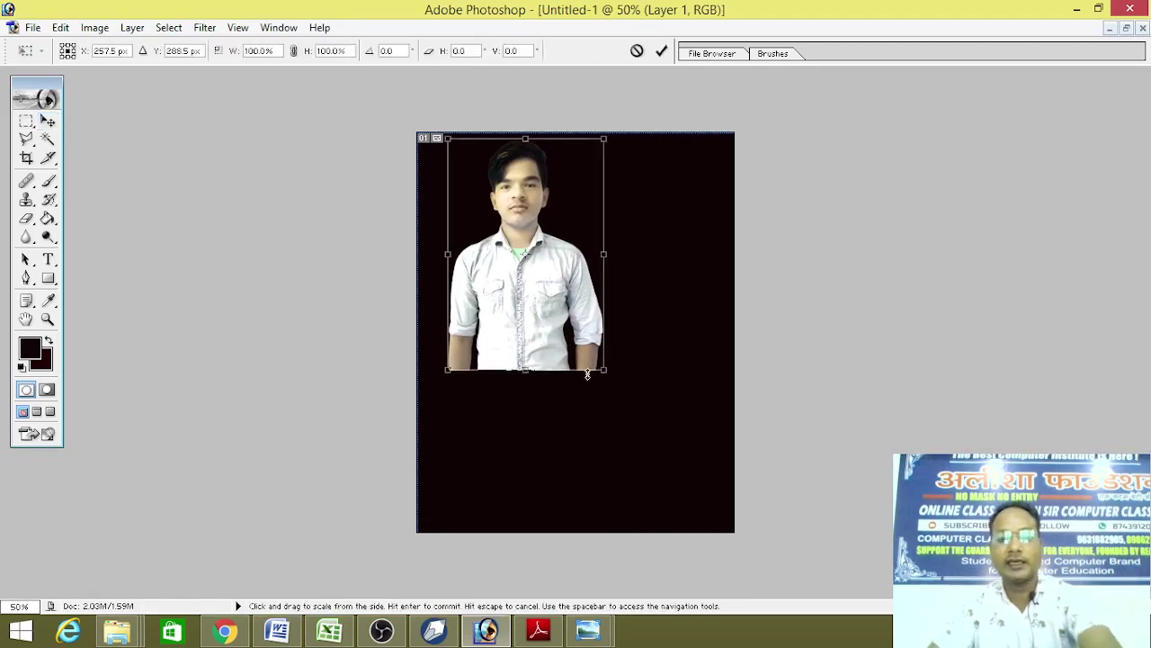
left_click_drag(601, 371, 729, 528)
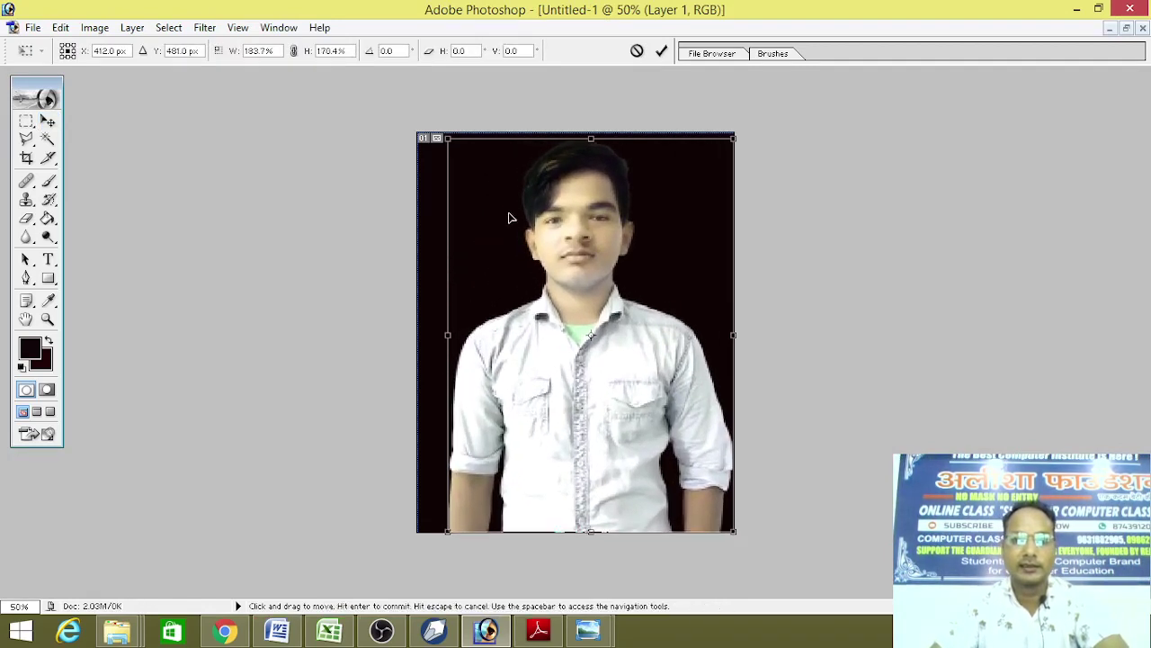
left_click_drag(448, 140, 412, 124)
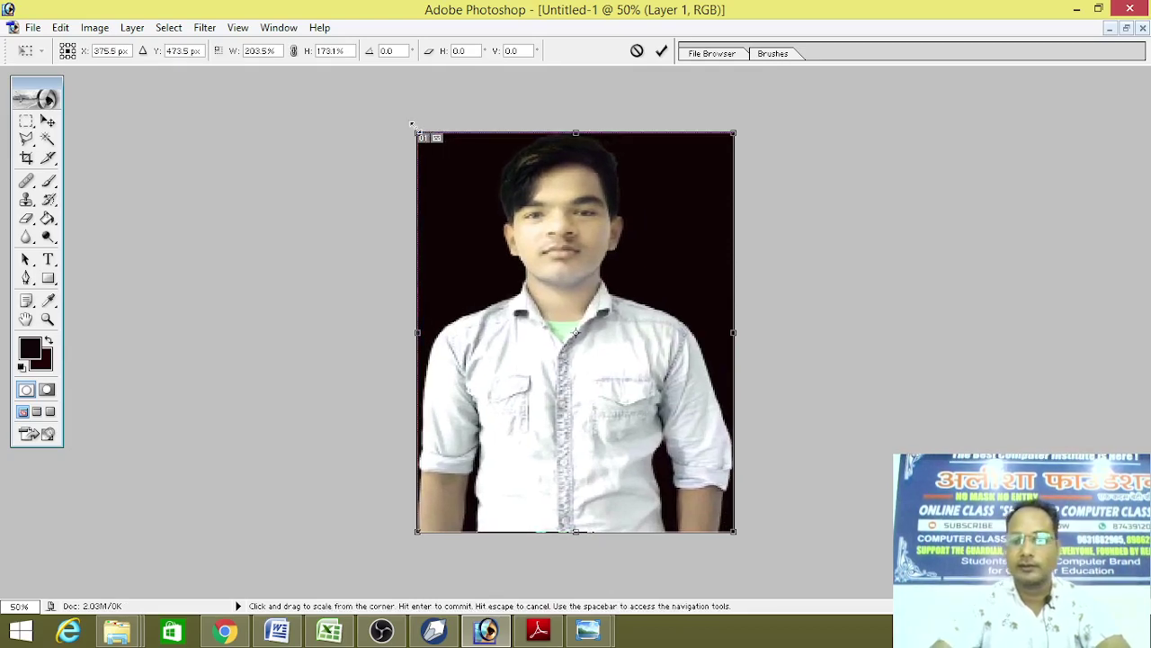
key("Return")
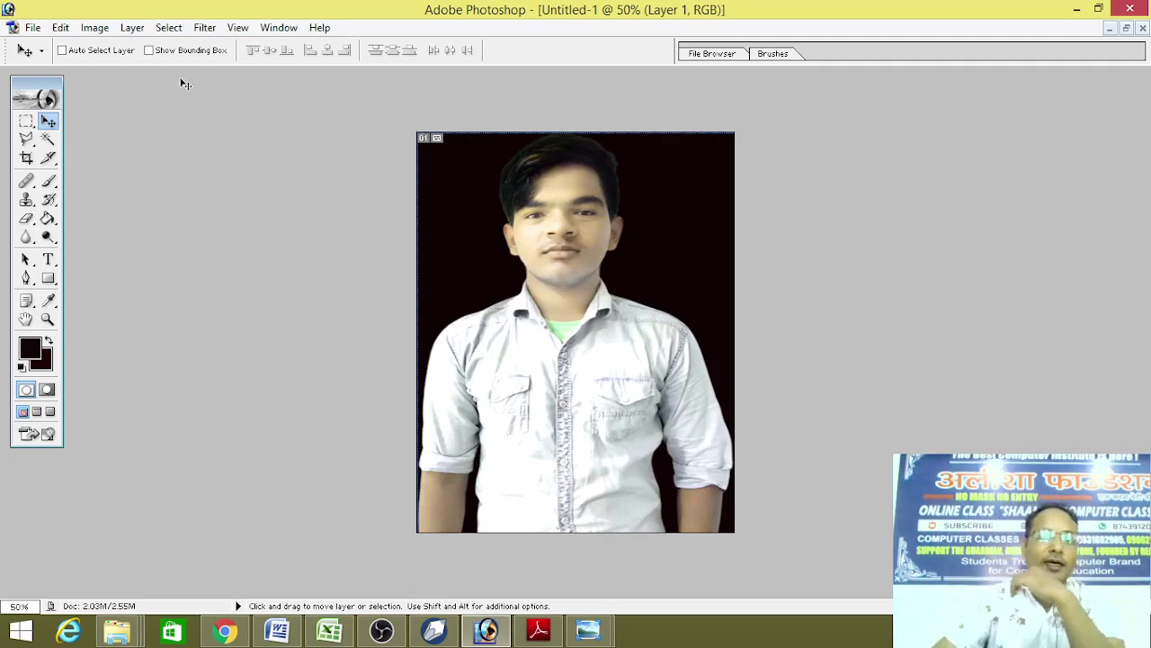
Crop Untitled-1 to a head-and-shoulders frame, trimming the lower torso and both sides
left_click(27, 159)
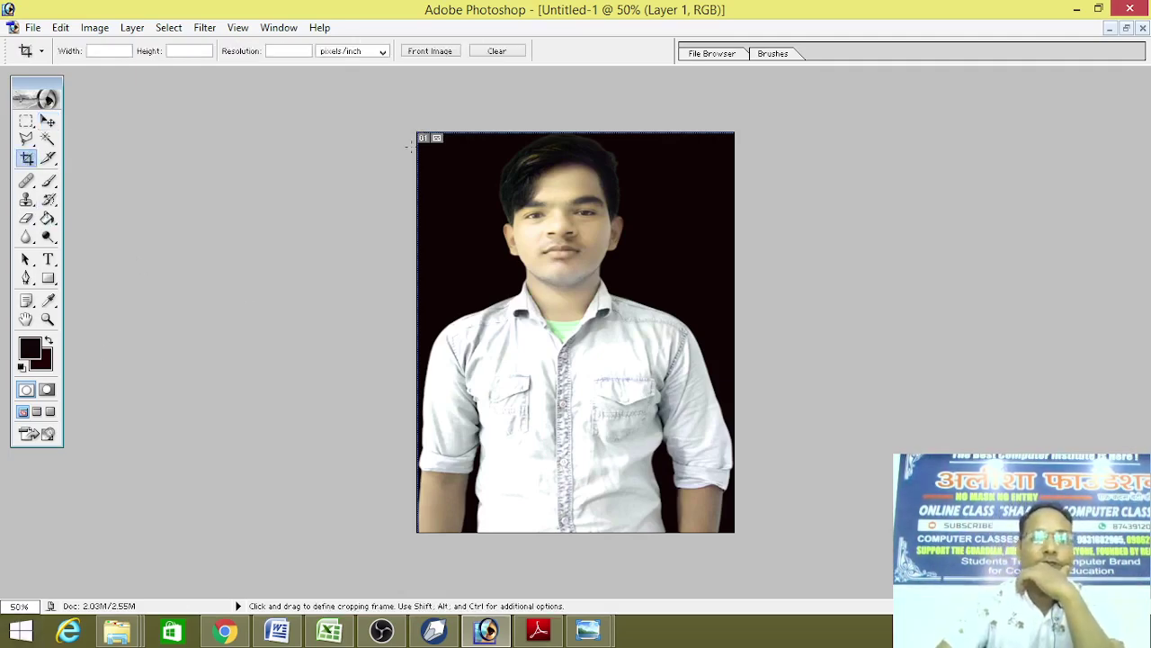
left_click_drag(417, 134, 732, 414)
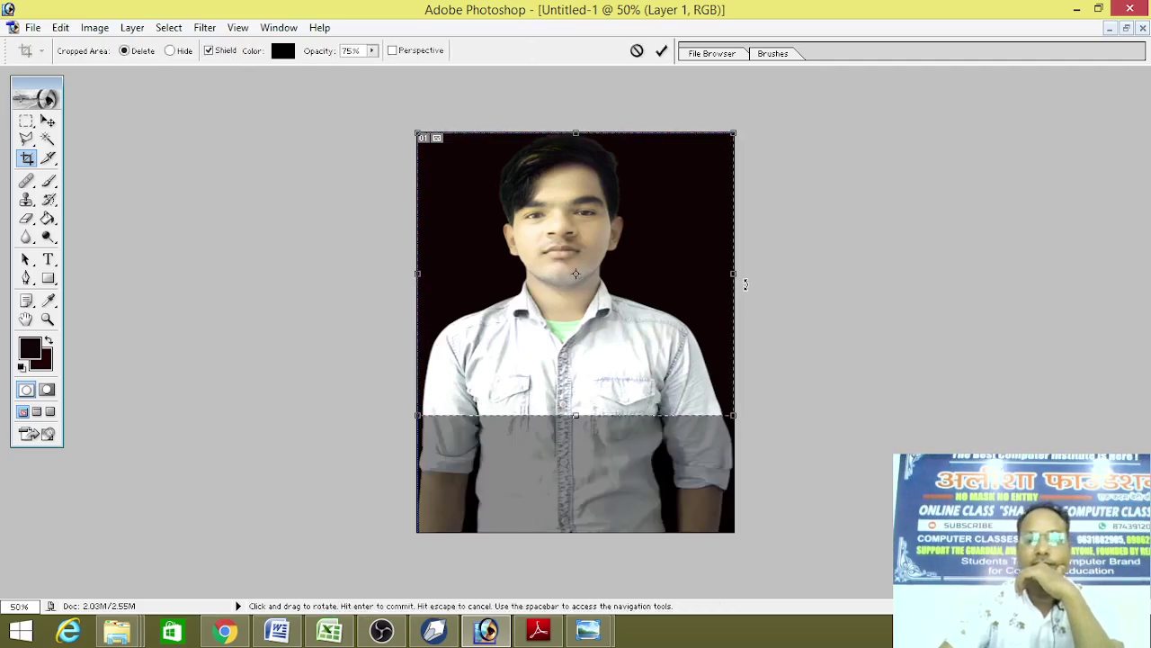
left_click_drag(734, 273, 703, 274)
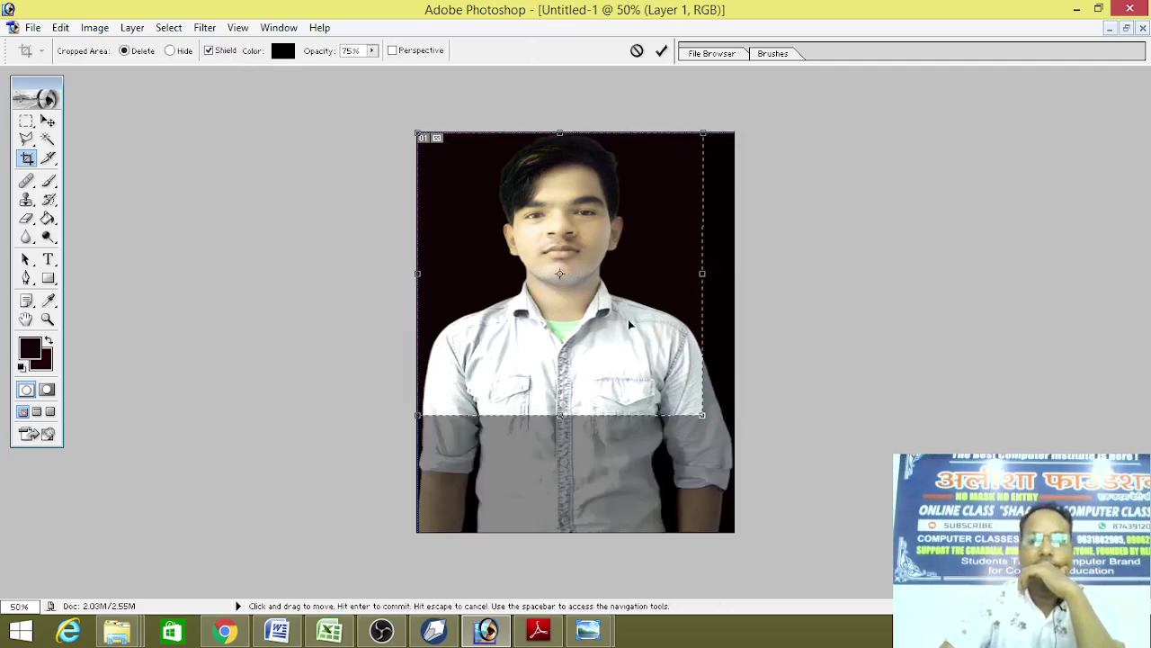
left_click_drag(421, 275, 437, 277)
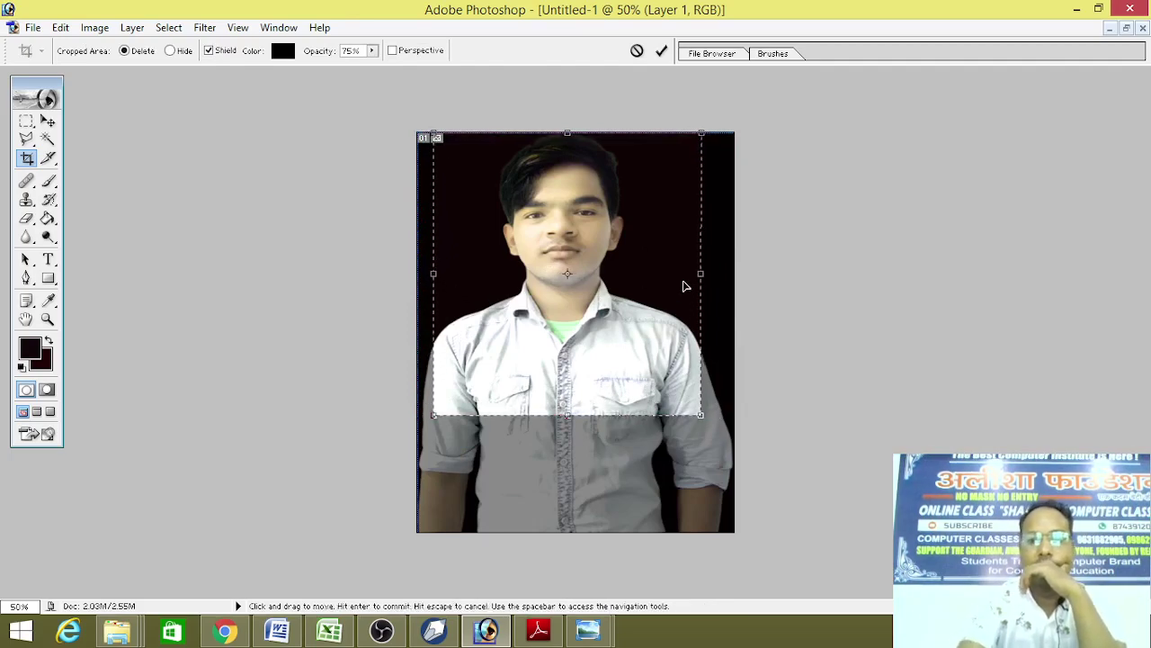
key("Return")
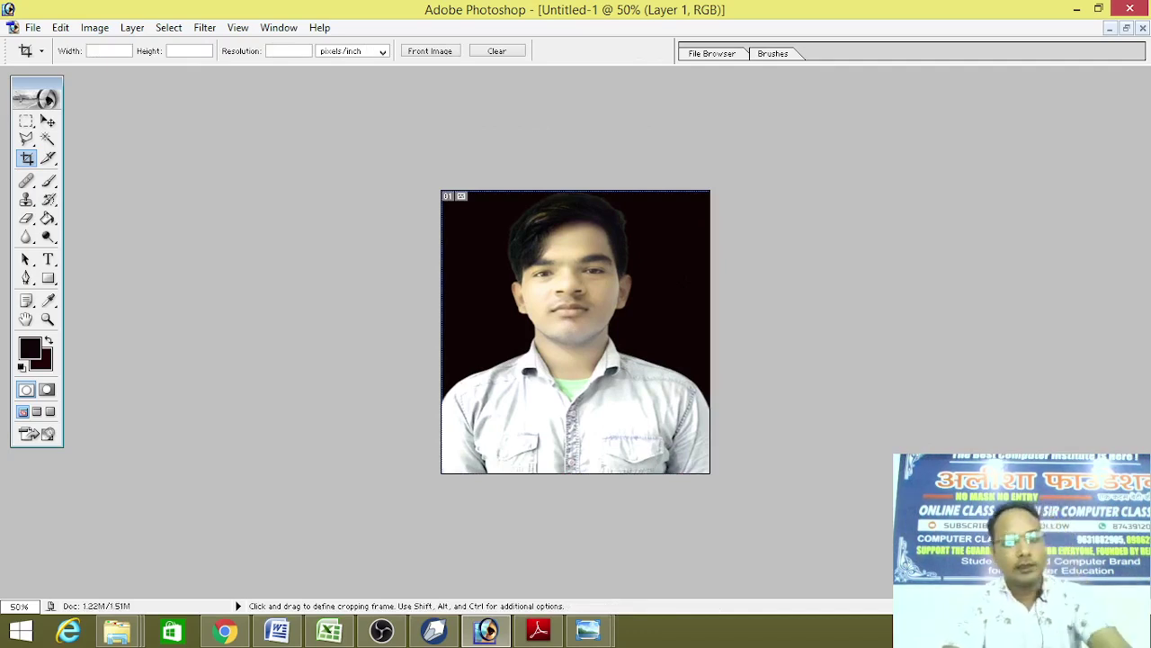
Save the portrait as a JPEG named HGHGHGHG on the Desktop, accepting the default JPEG options
left_click(34, 27)
left_click(77, 166)
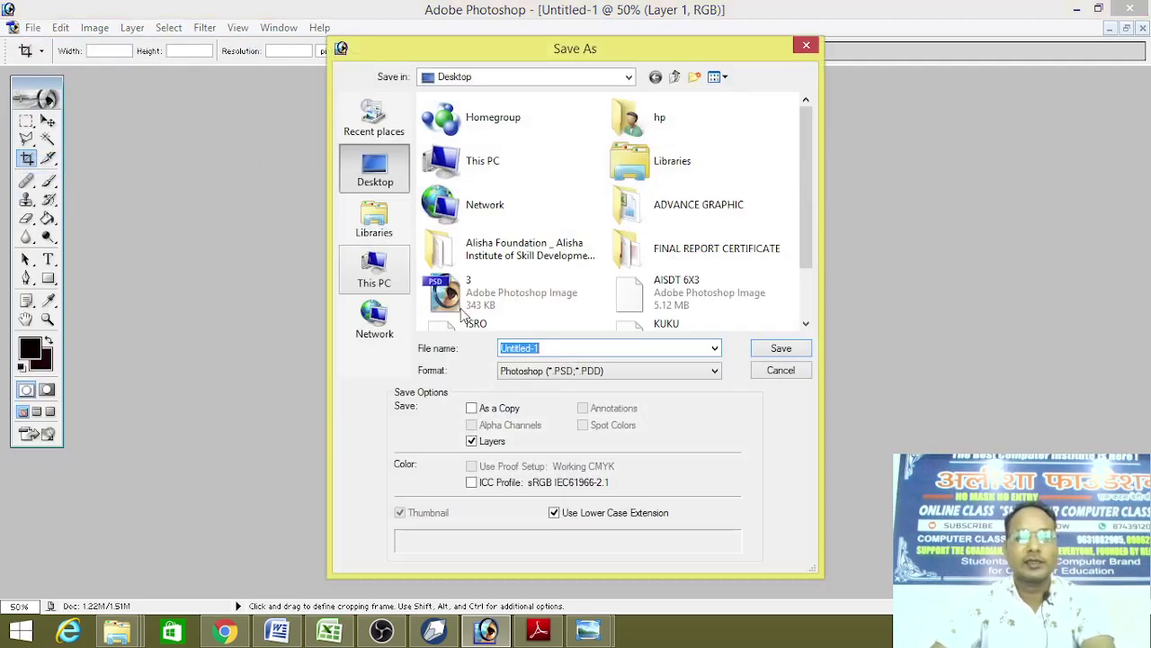
left_click(570, 369)
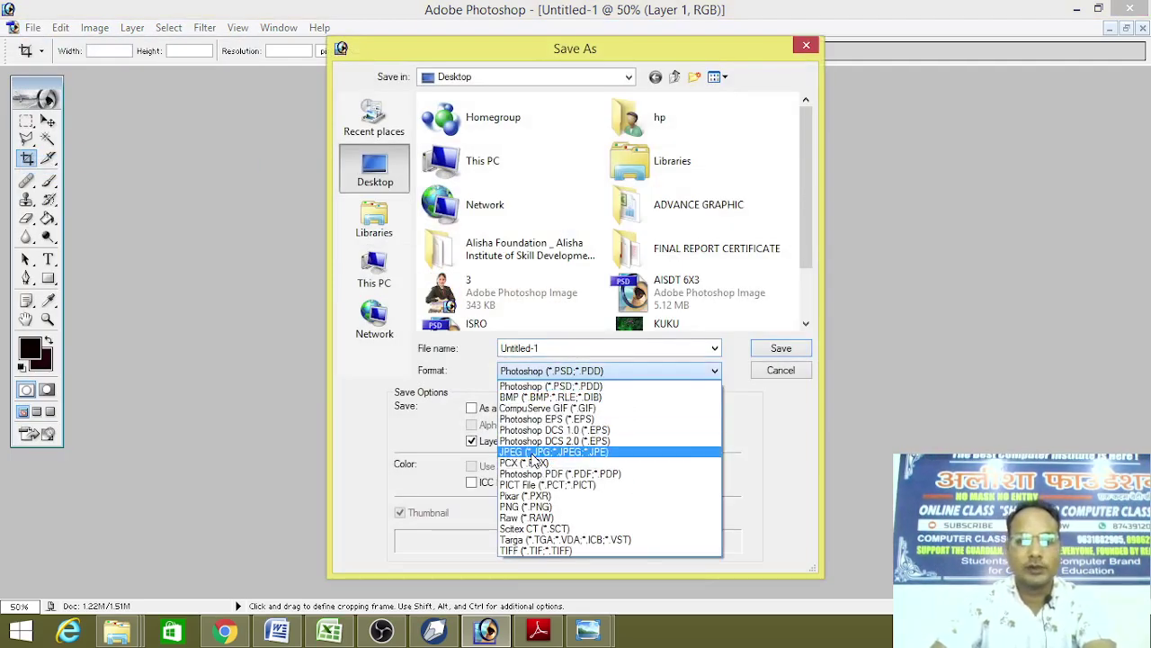
left_click(550, 452)
double_click(599, 348)
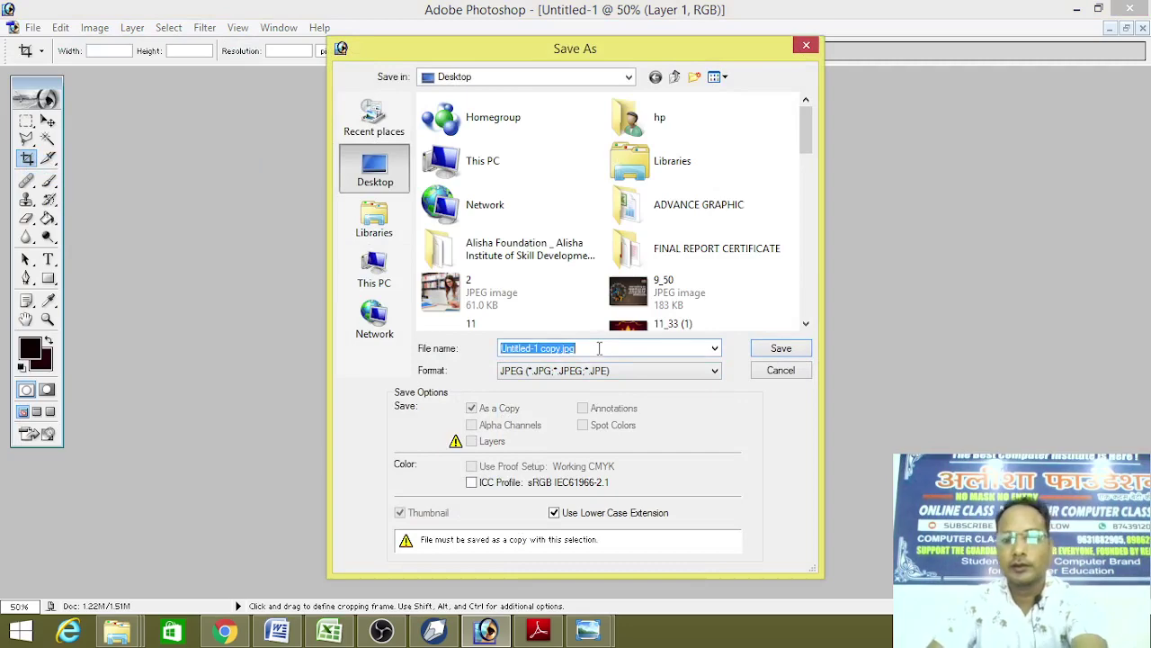
key("BackSpace")
type("HGHGHGHG")
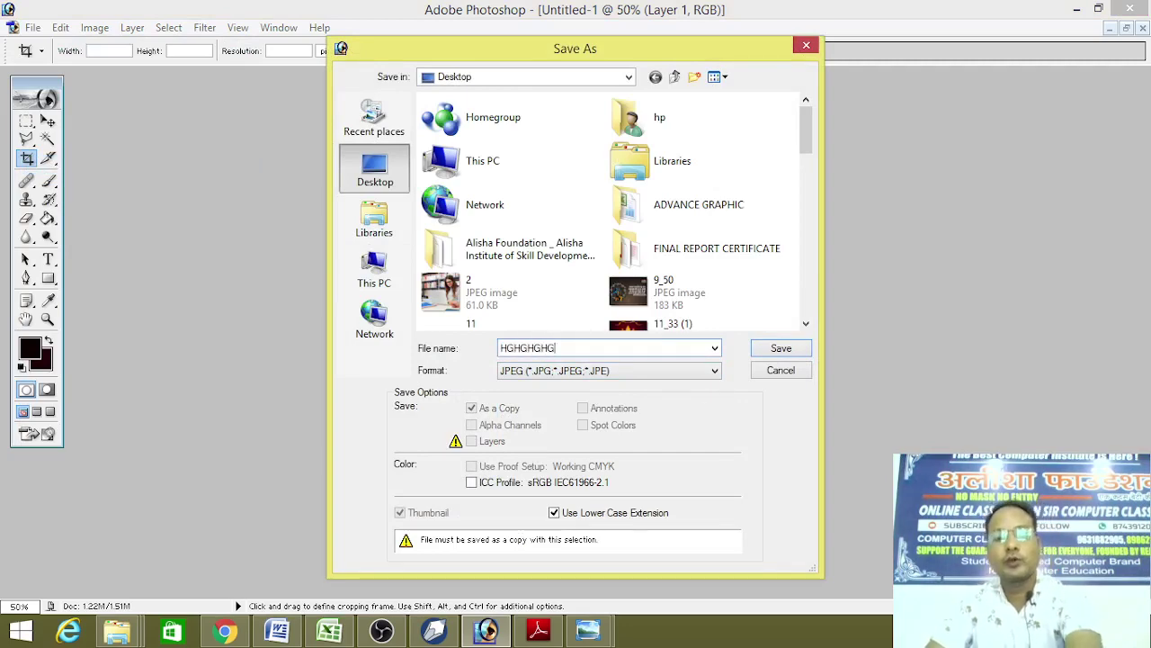
left_click(773, 351)
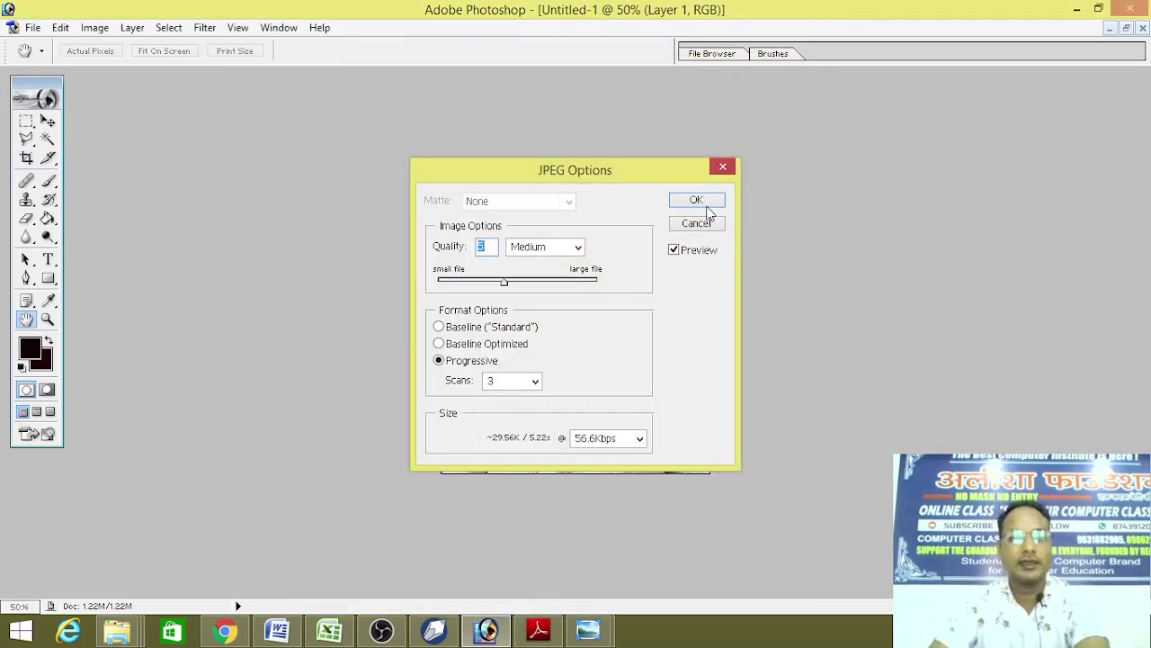
left_click(707, 208)
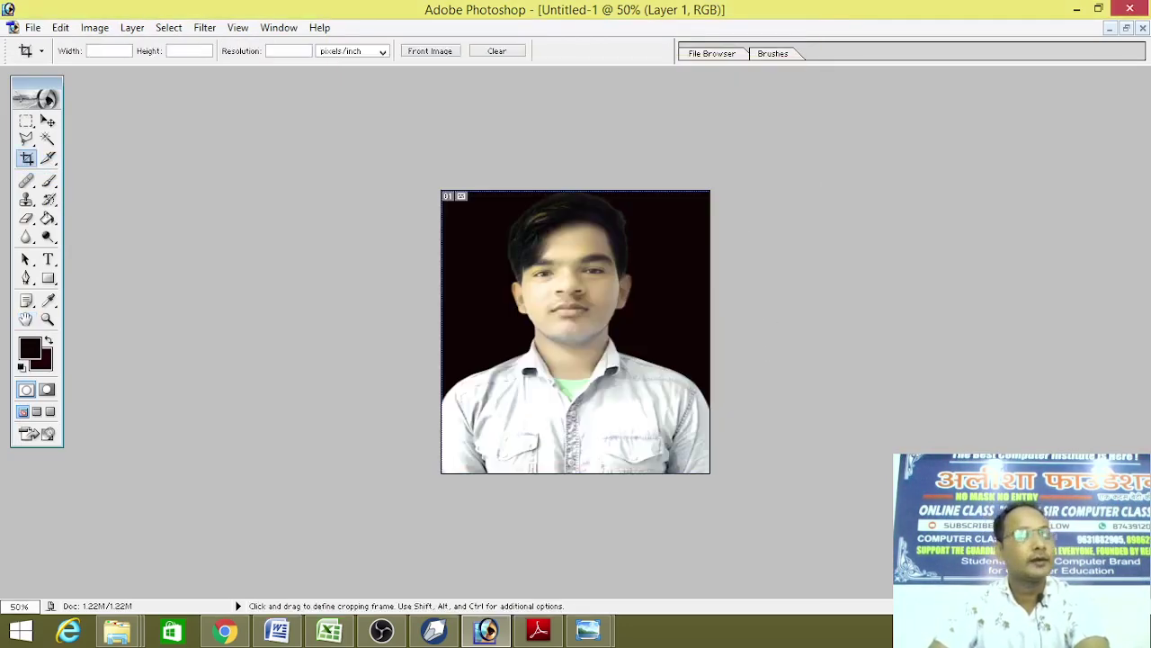
Close Untitled-1 and D-2 without saving, leaving no documents open
left_click(1142, 28)
key("n")
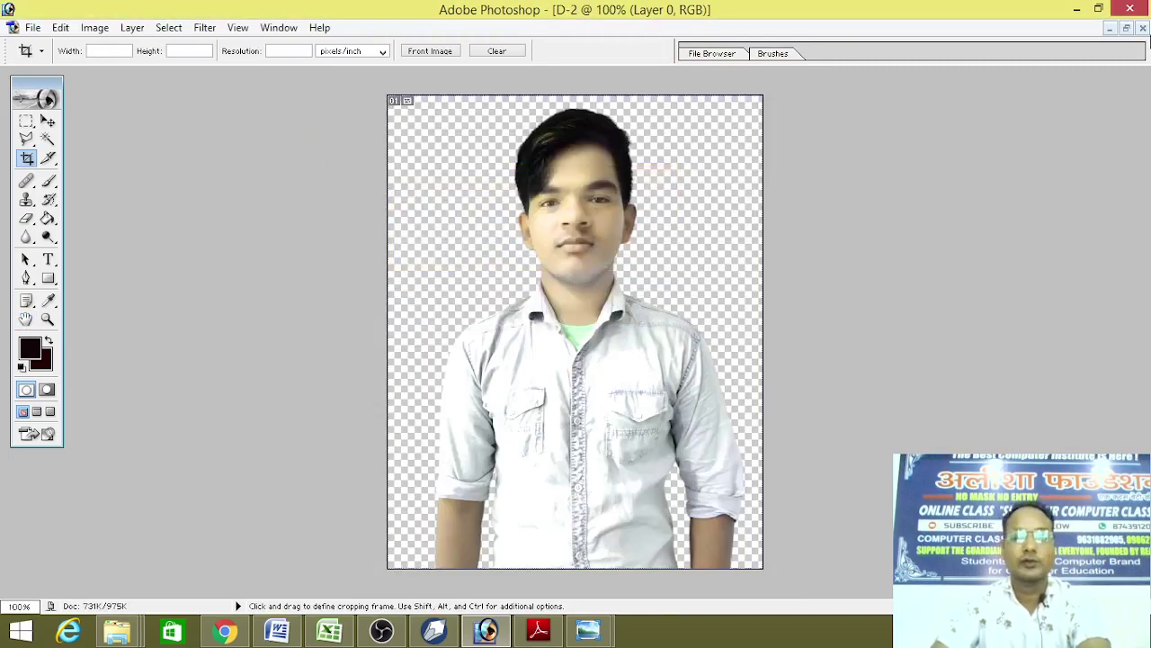
left_click(1142, 28)
left_click(550, 249)
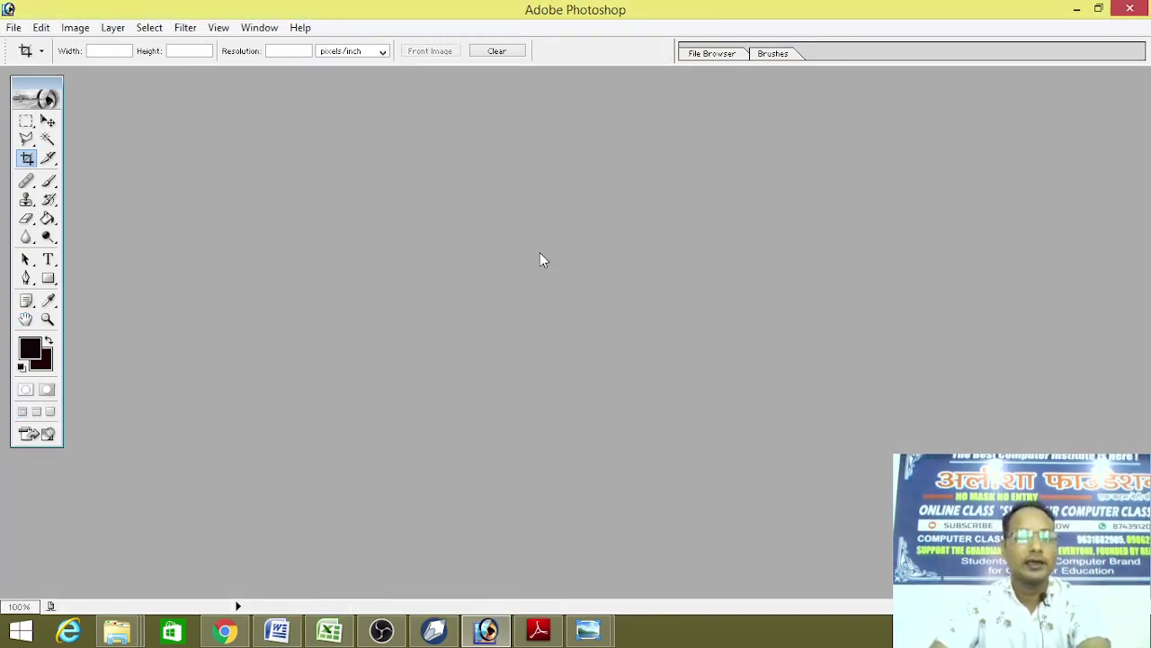
double_click(540, 259)
left_click(817, 45)
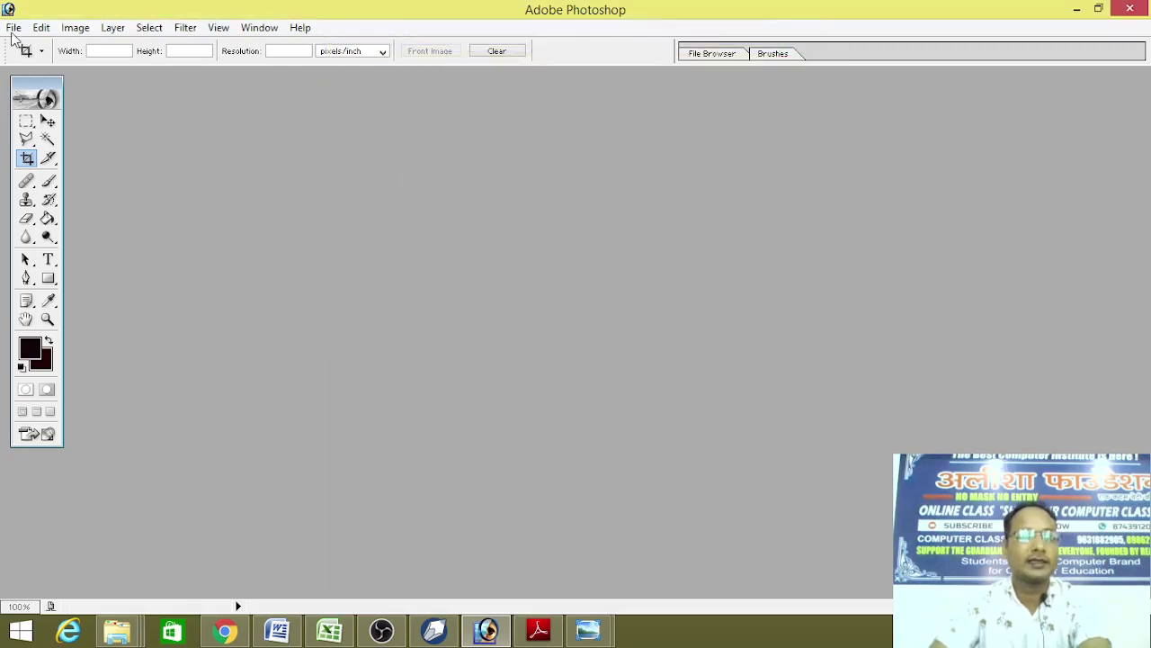
Reopen HGHGHGHG.jpg from the Desktop in Photoshop
double_click(423, 319)
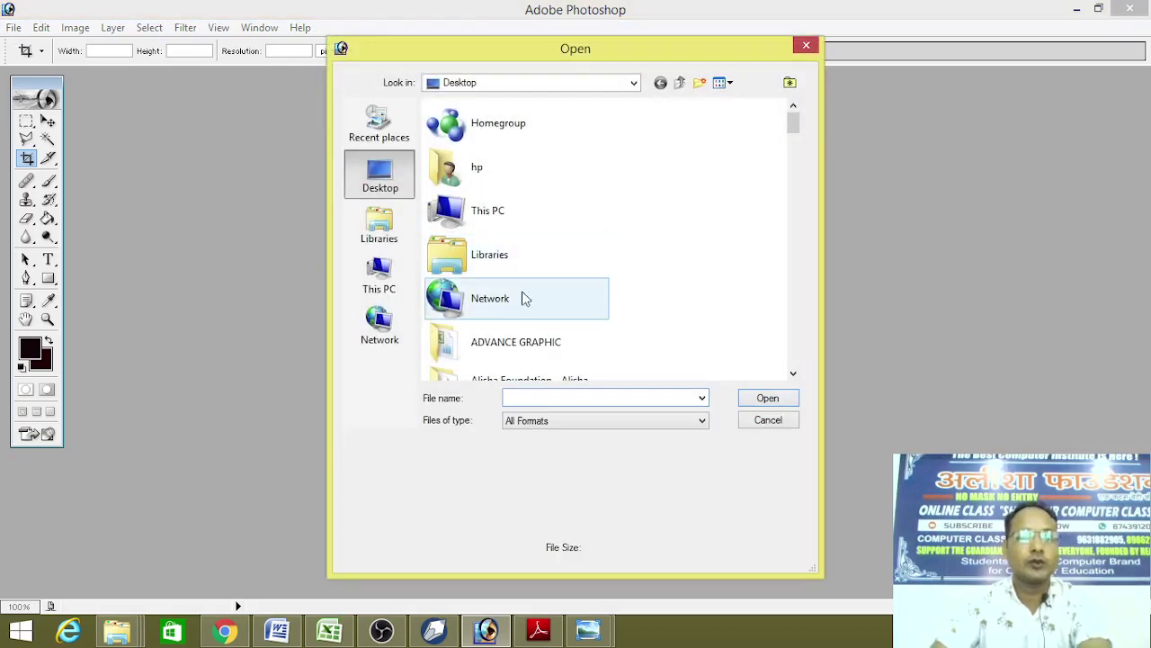
mouse_move(794, 130)
left_mouse_down()
mouse_move(805, 364)
mouse_move(786, 326)
mouse_move(789, 268)
mouse_move(789, 306)
left_mouse_up()
left_click(558, 303)
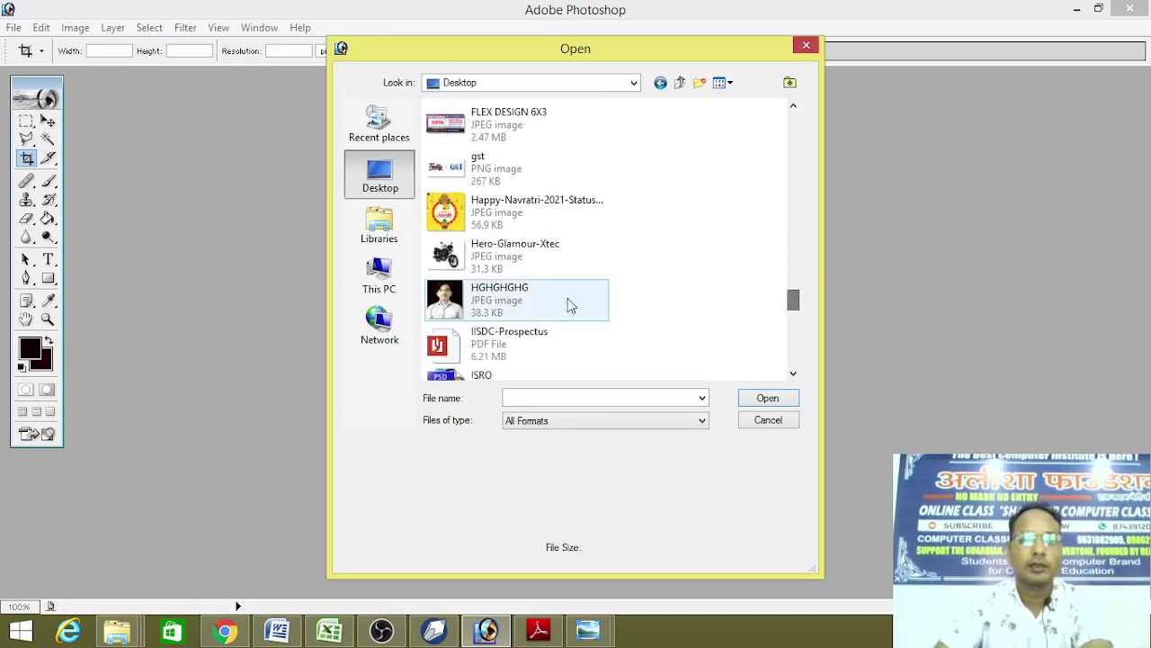
left_click(760, 403)
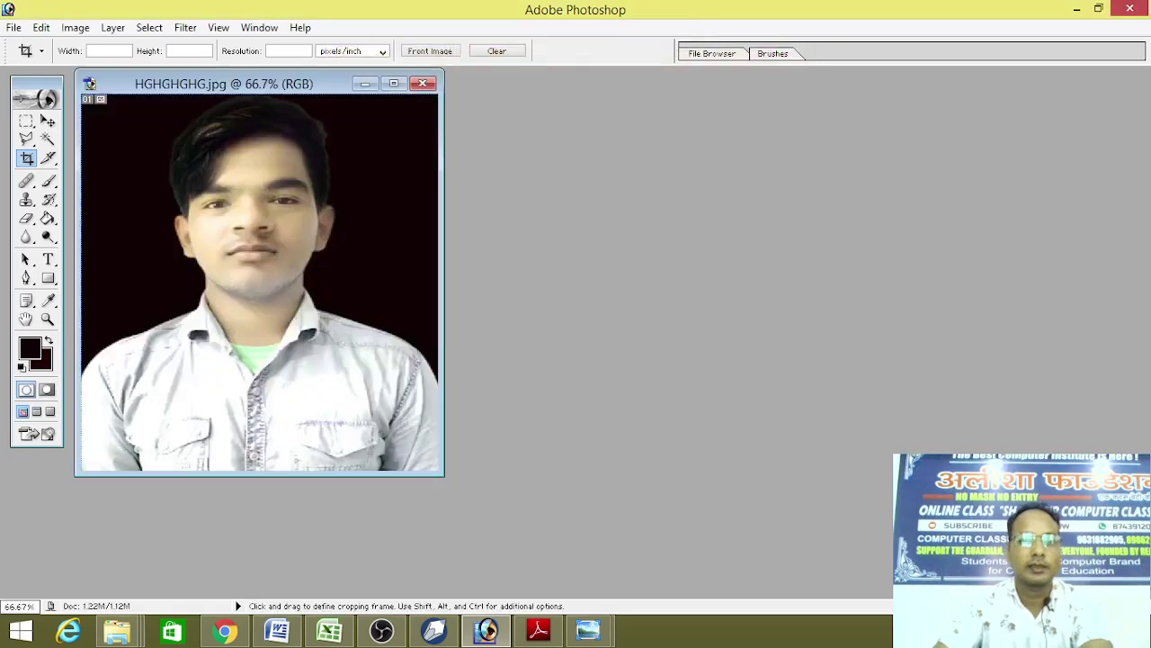
Set the HGHGHGHG image size to width 1.2 inches and height 1.4 inches
left_click(393, 84)
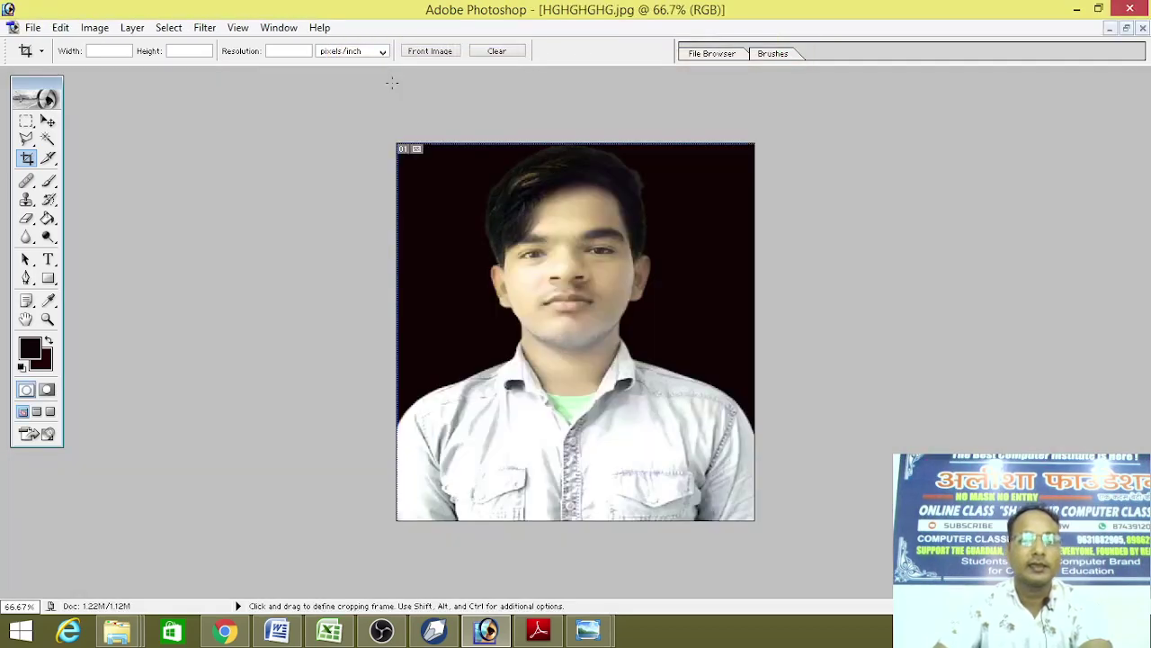
left_click(94, 27)
left_click(147, 156)
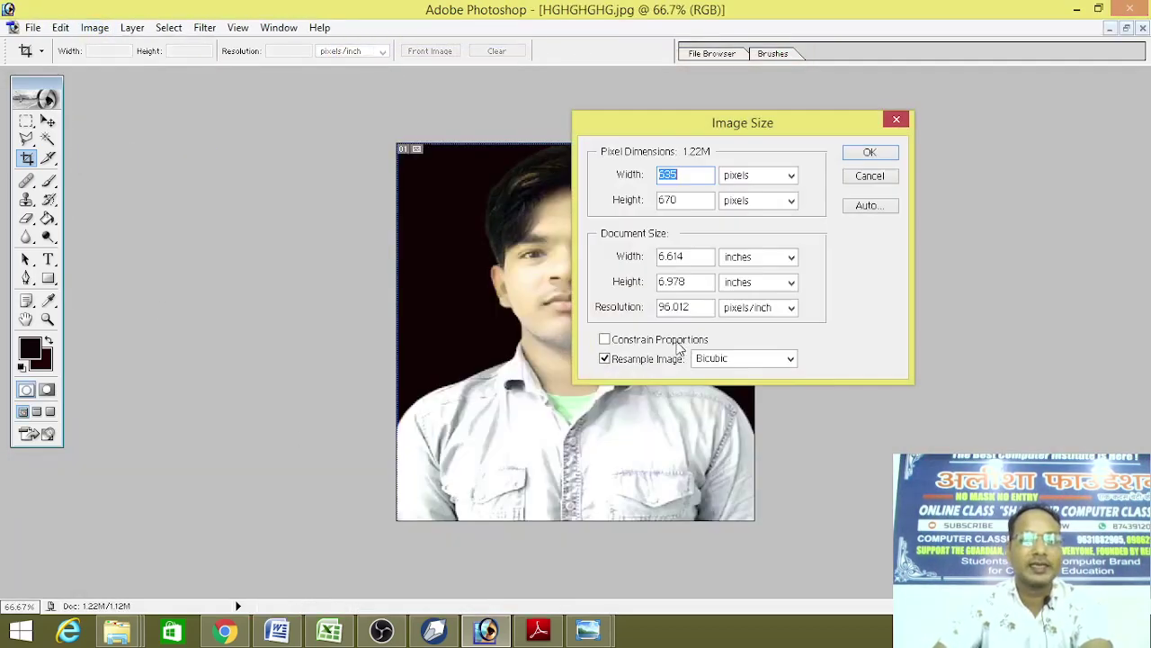
left_click_drag(742, 123, 872, 106)
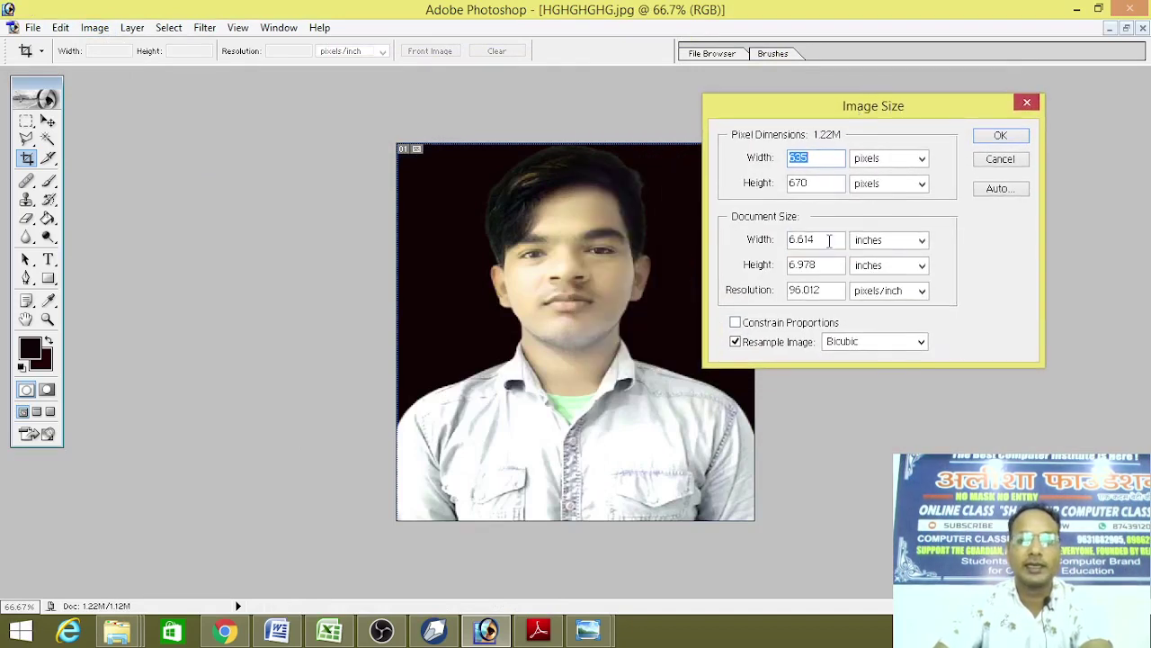
double_click(829, 239)
type("1.2")
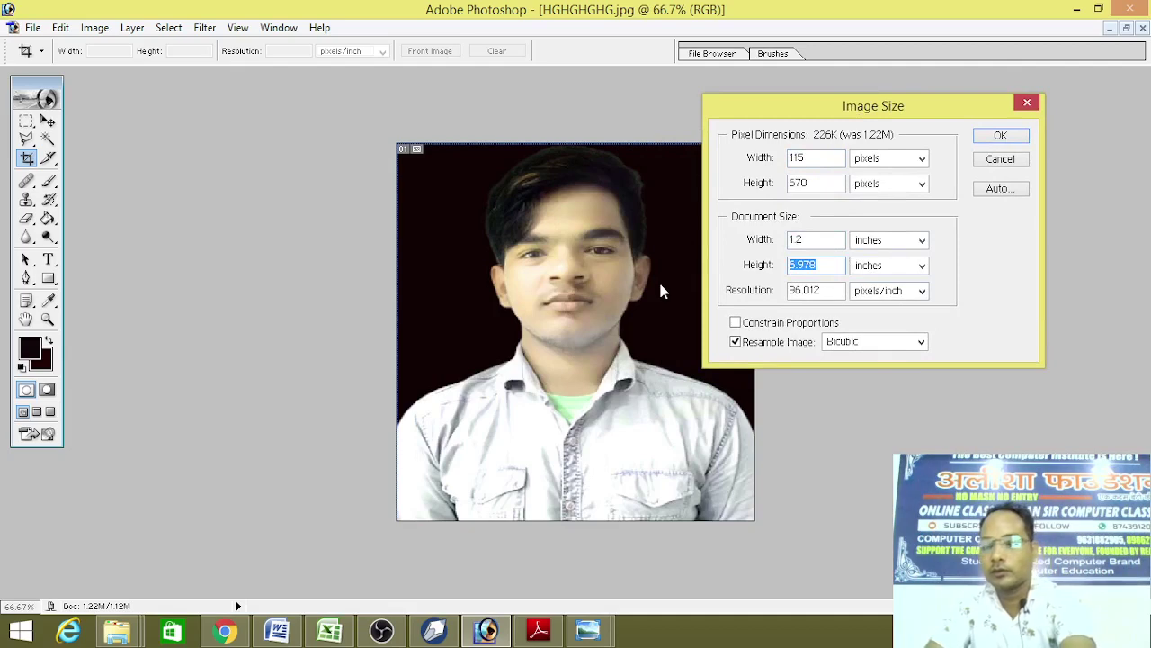
type("1")
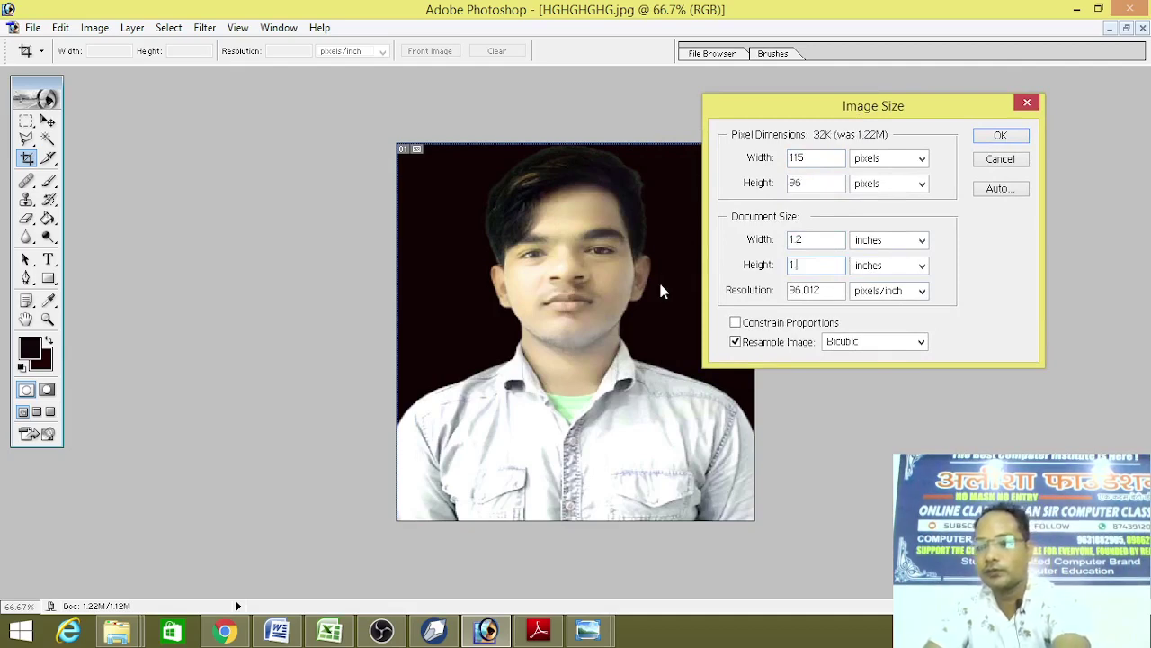
type(".4")
key("Return")
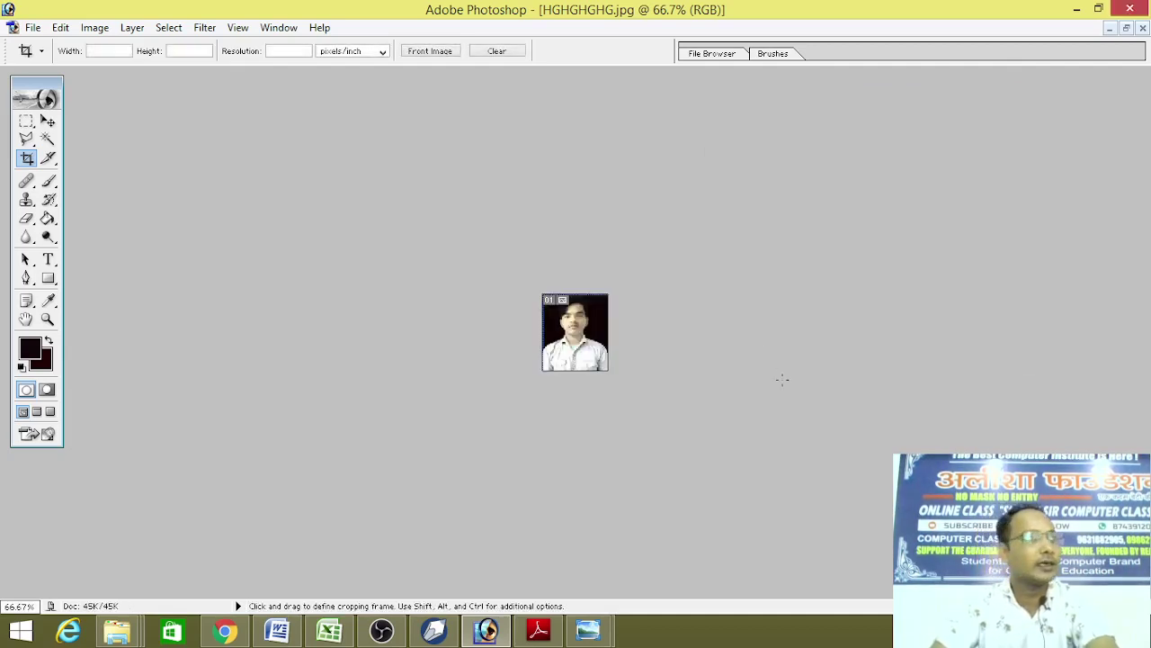
Copy the whole portrait and create a new white-background A4 document
key("ctrl+a")
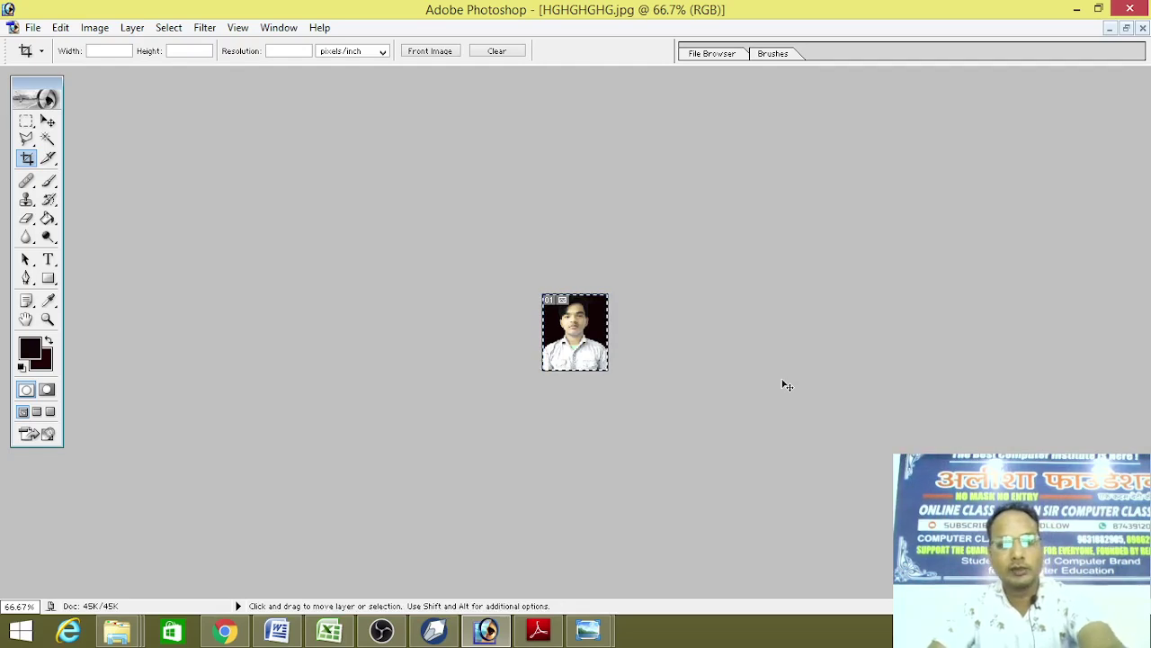
key("ctrl+c")
key("ctrl+n")
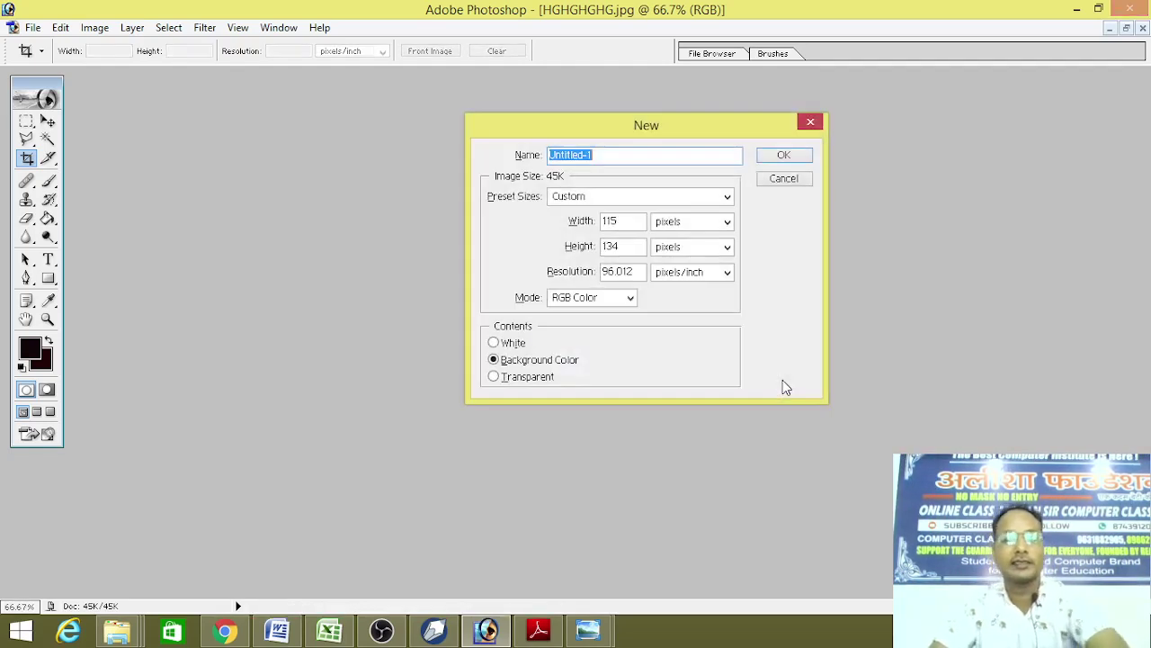
left_click(509, 347)
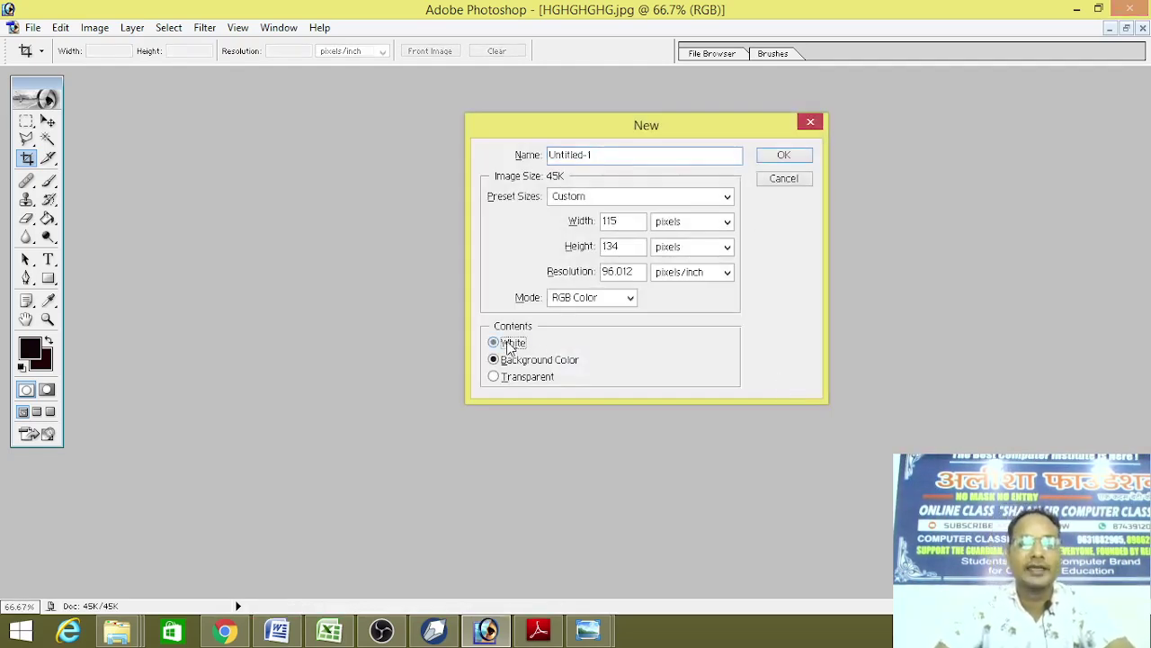
left_click(725, 196)
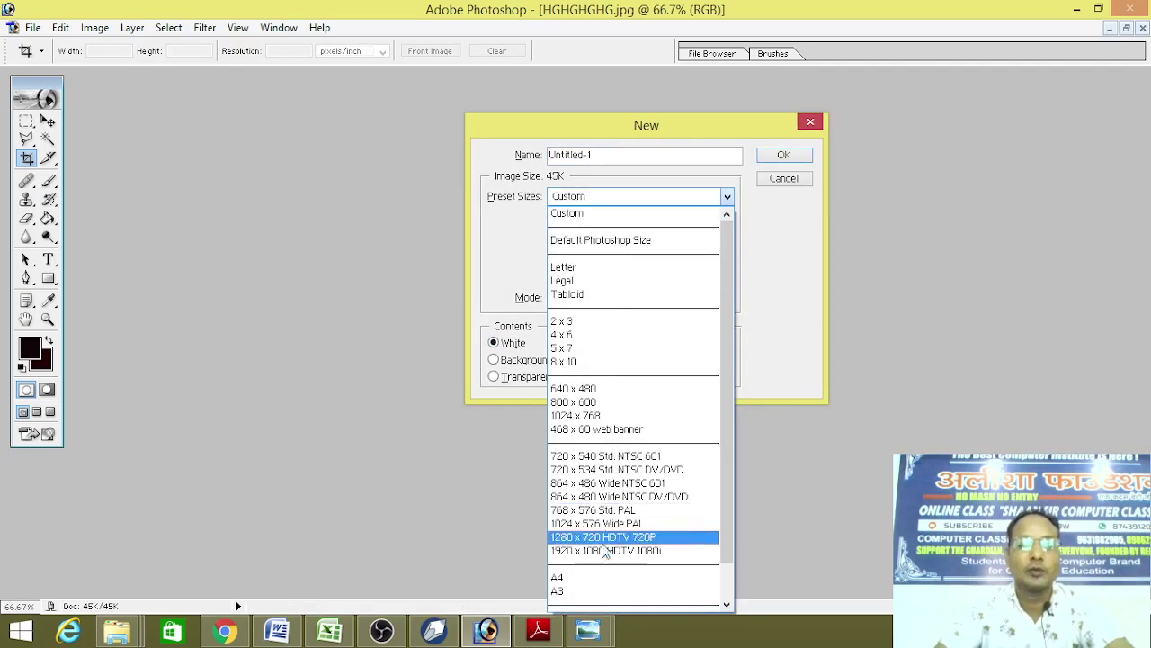
left_click(587, 579)
left_click(783, 154)
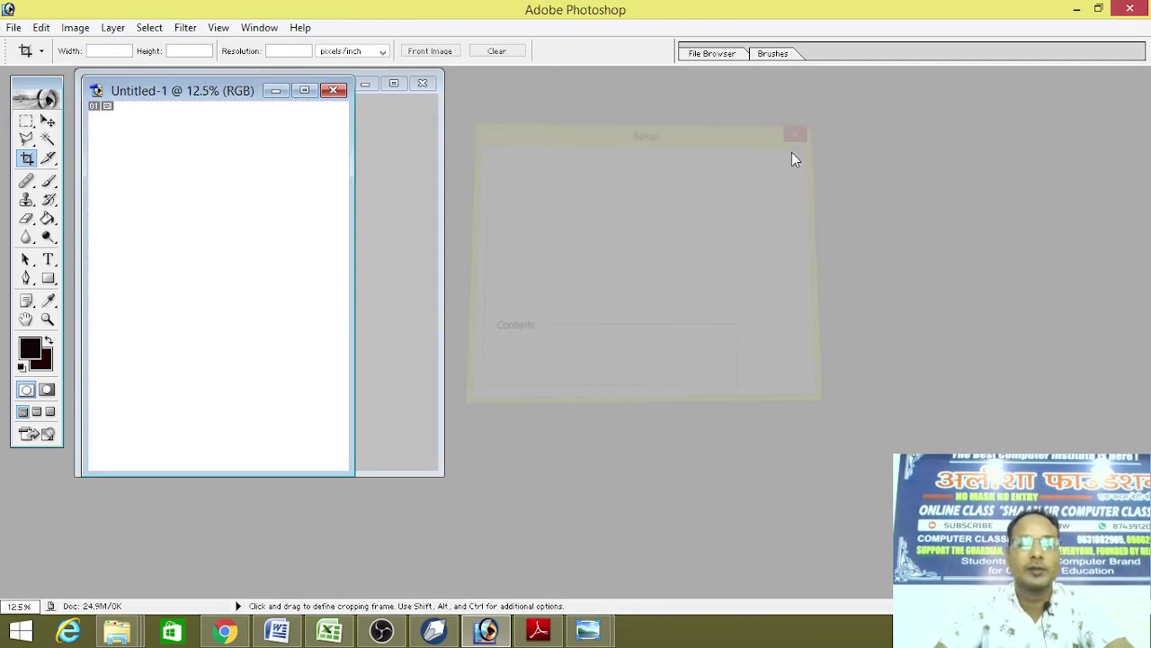
left_click(306, 90)
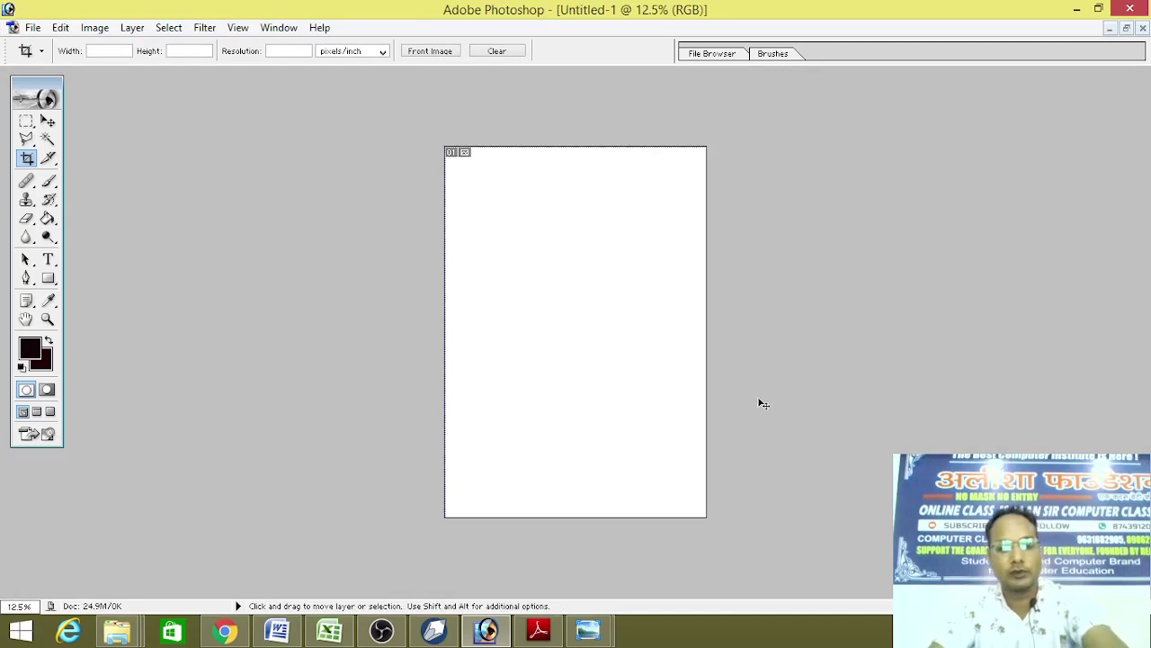
Paste the portrait onto the A4 page and scale it up with Free Transform
key("ctrl+v")
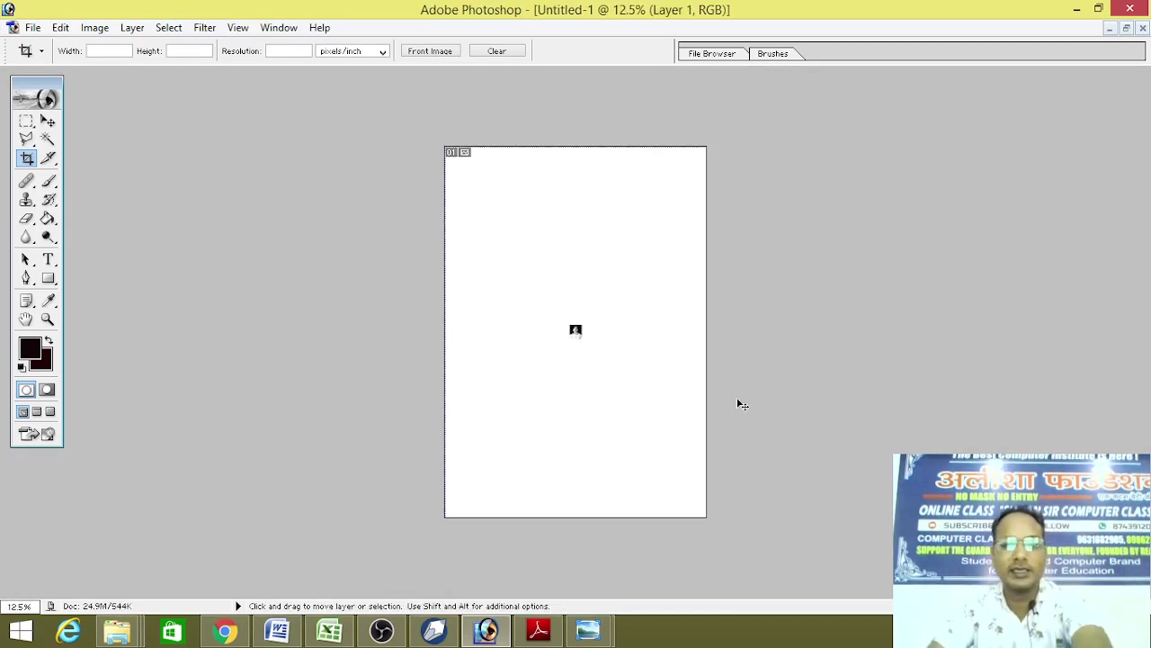
key("ctrl+t")
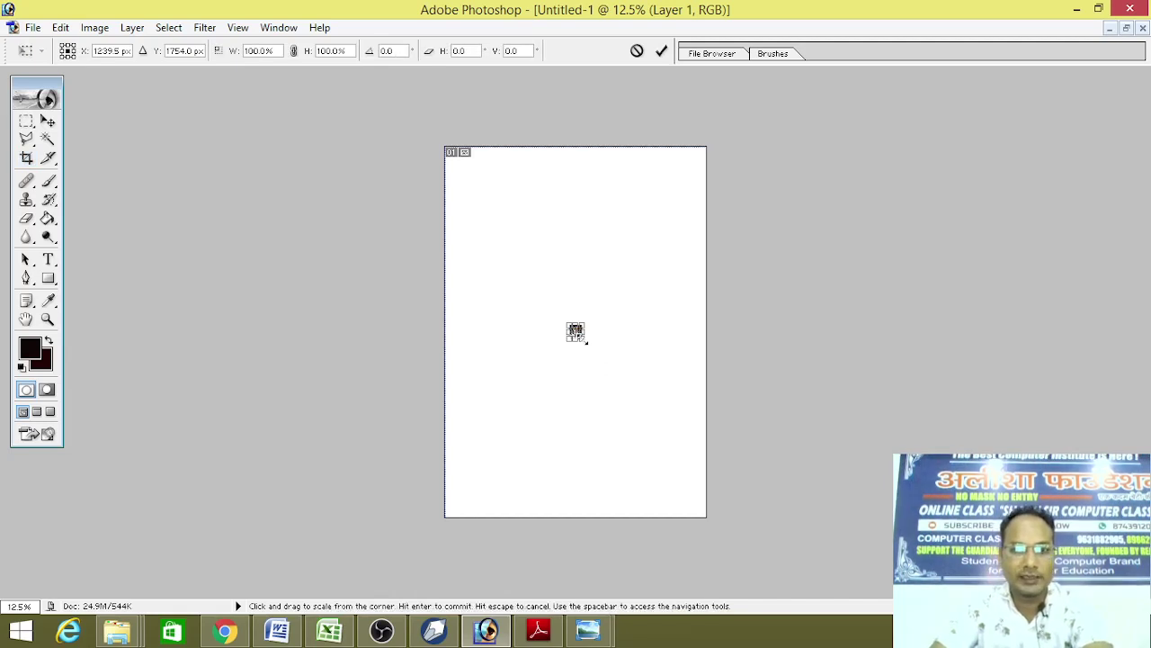
left_click_drag(586, 341, 611, 376)
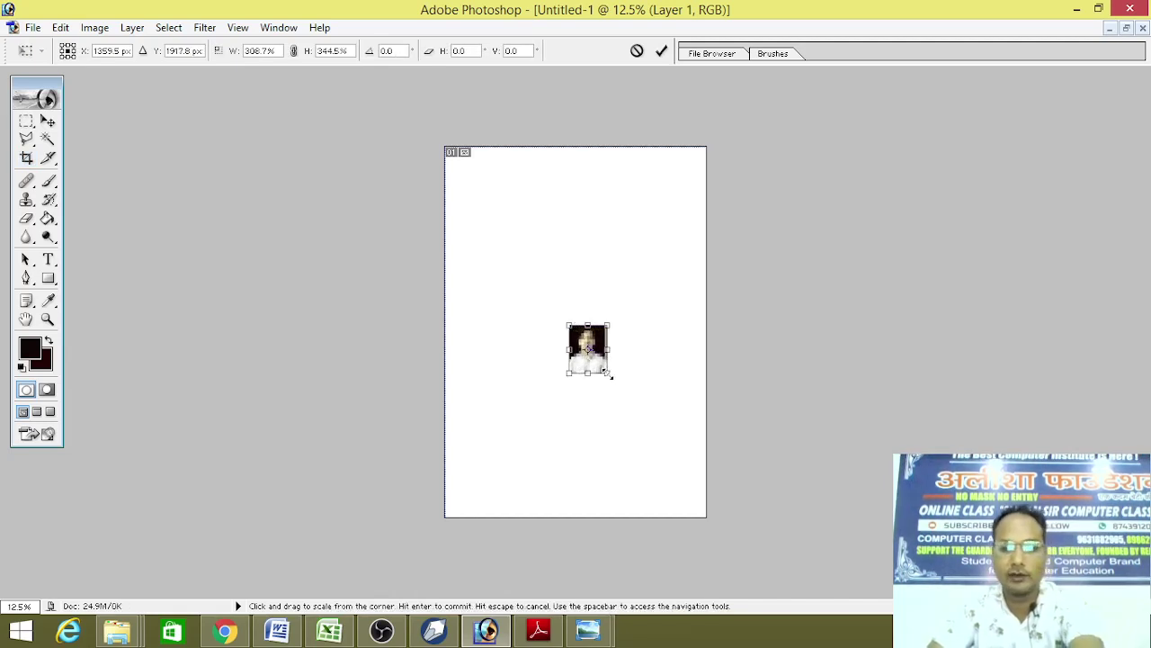
key("Return")
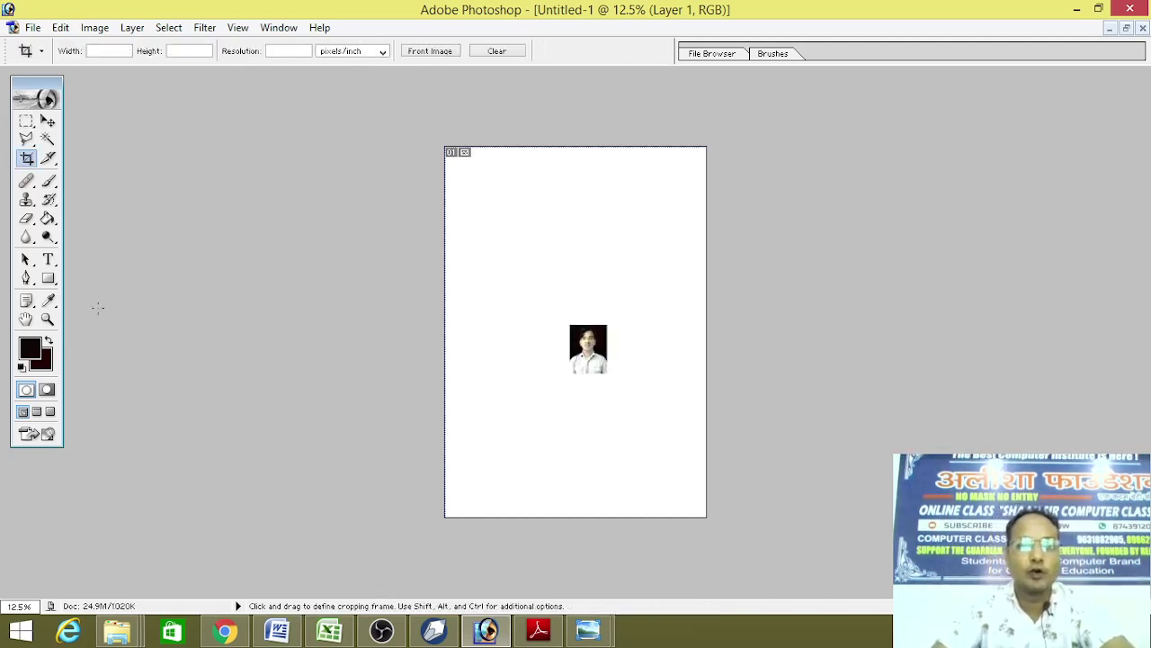
Apply a 1 px black stroke around the photo layer
left_click(47, 122)
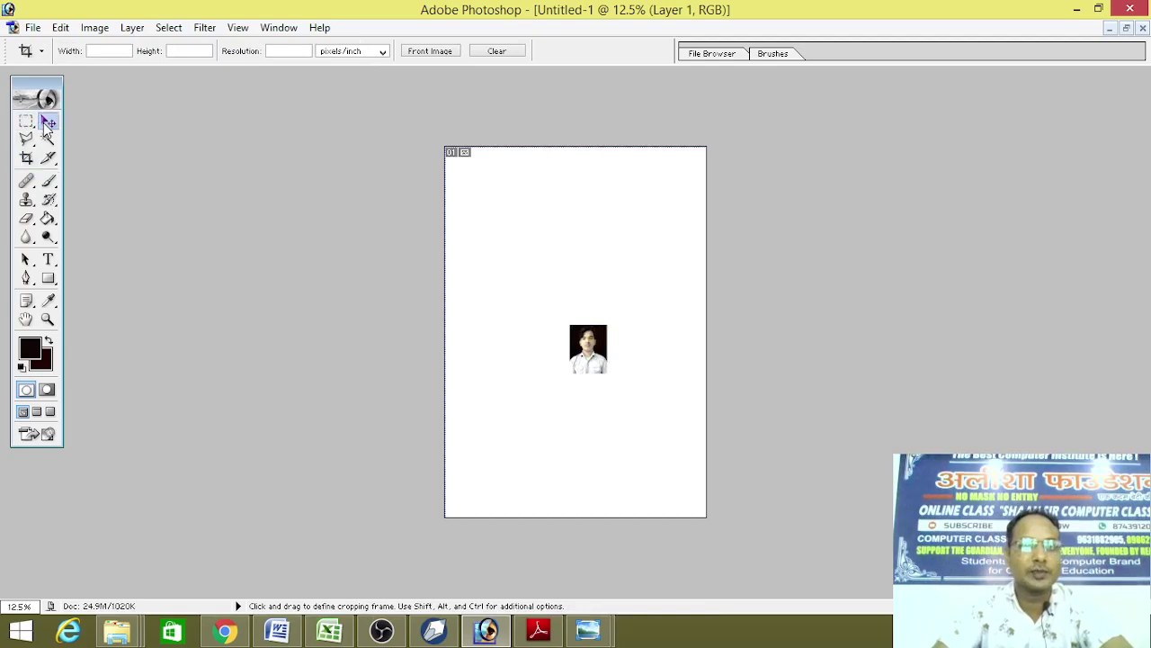
left_click(33, 28)
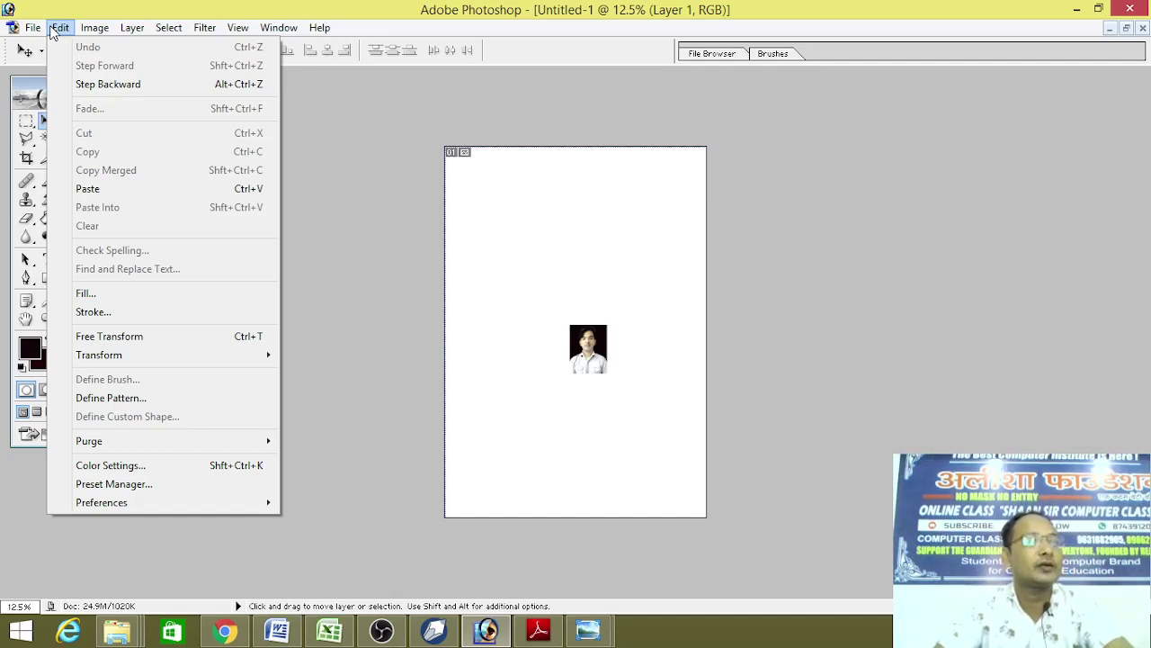
left_click(93, 312)
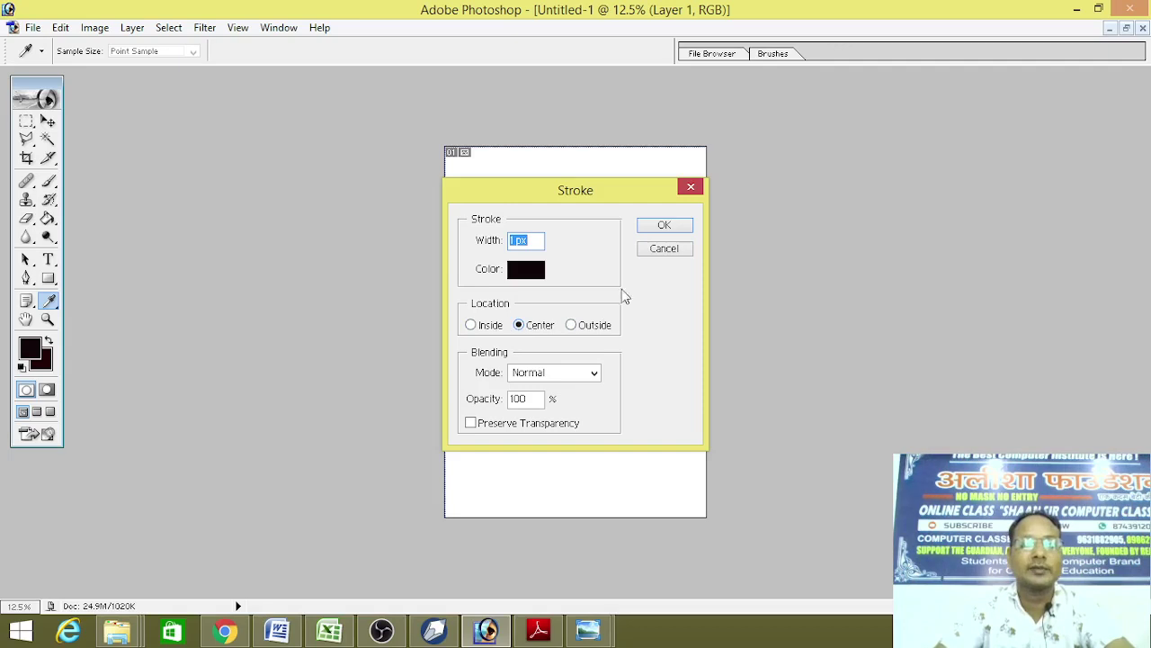
left_click(662, 226)
key("v")
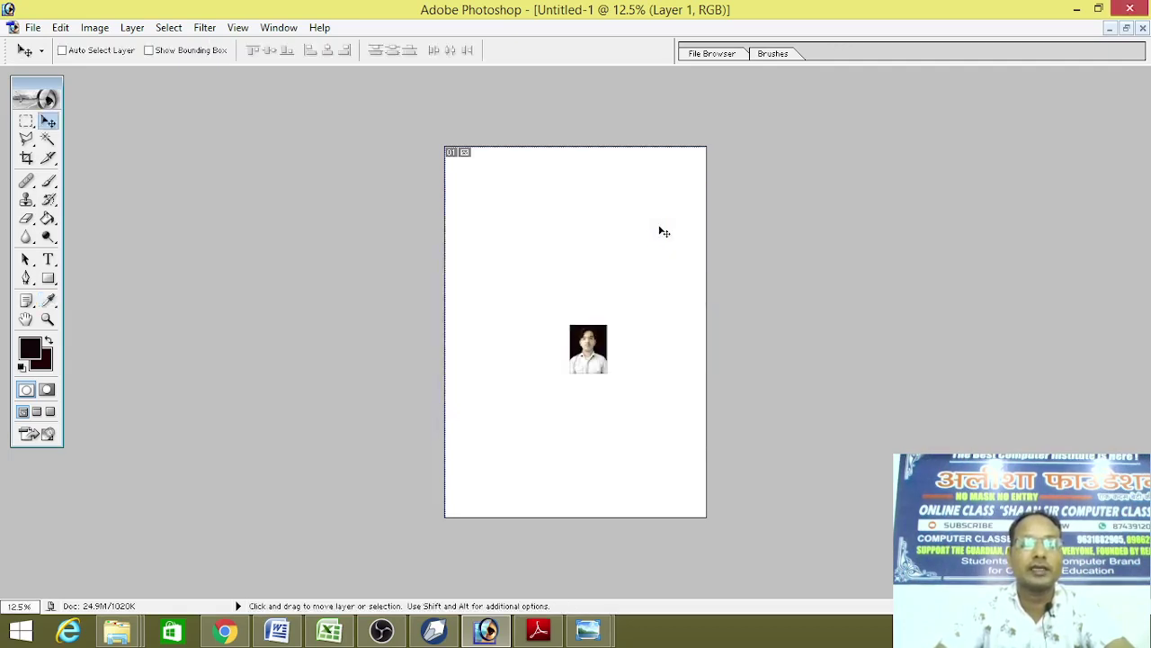
Stroke the photo again with a 2 px width
key("ctrl+0")
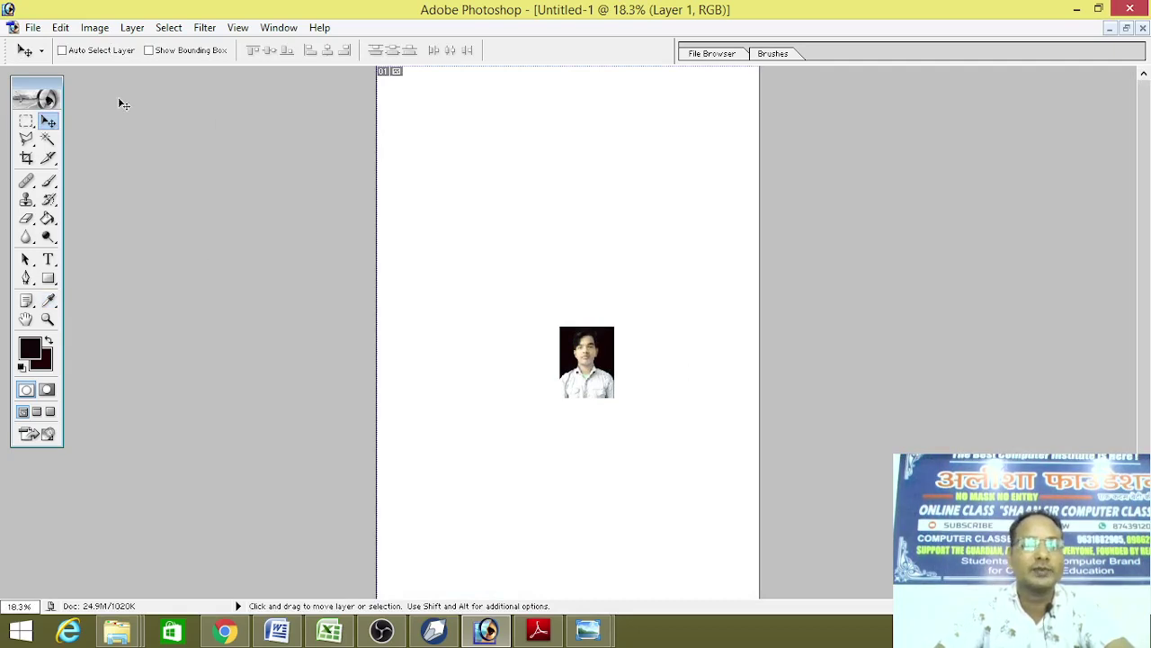
left_click(63, 29)
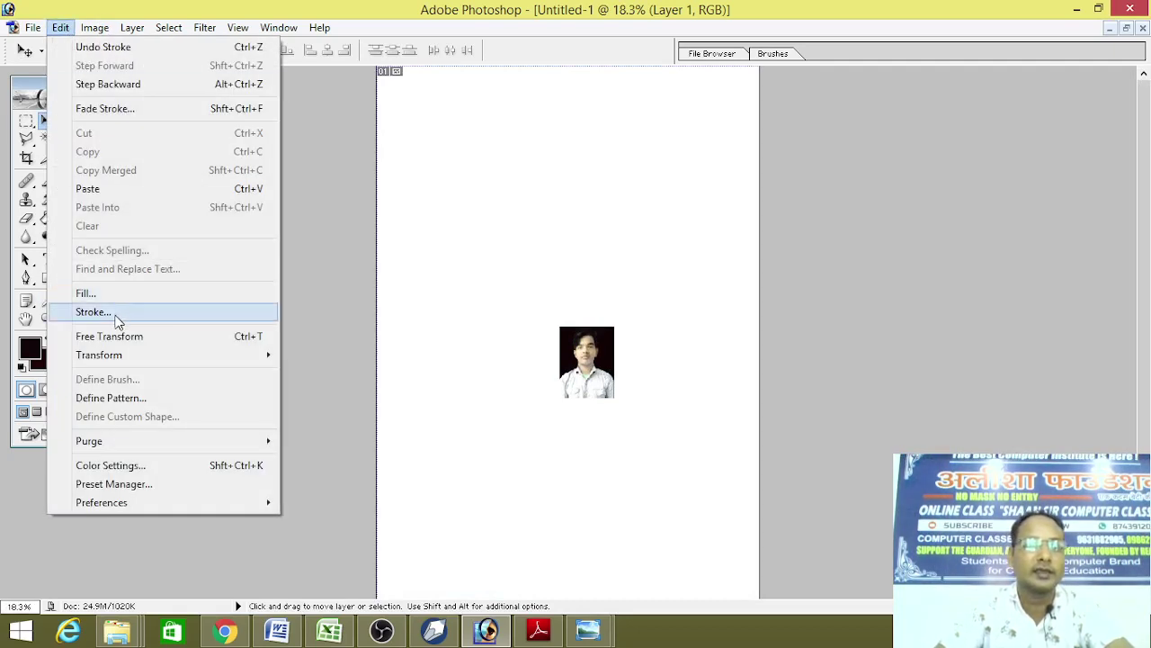
left_click(115, 311)
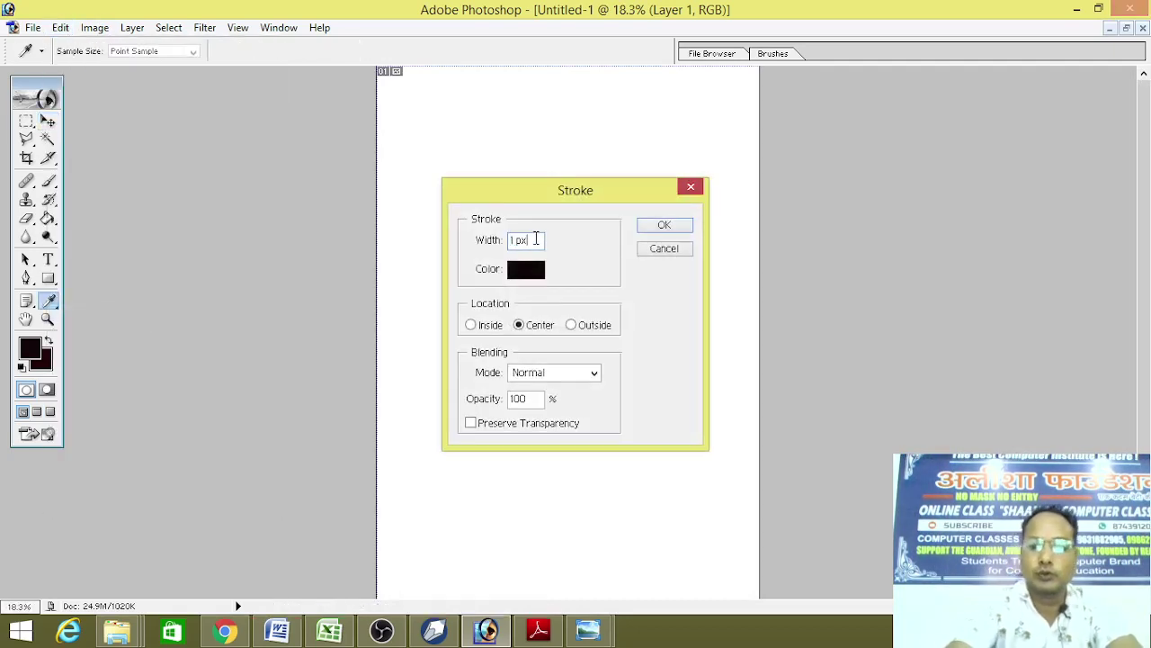
type("2")
key("Return")
key("v")
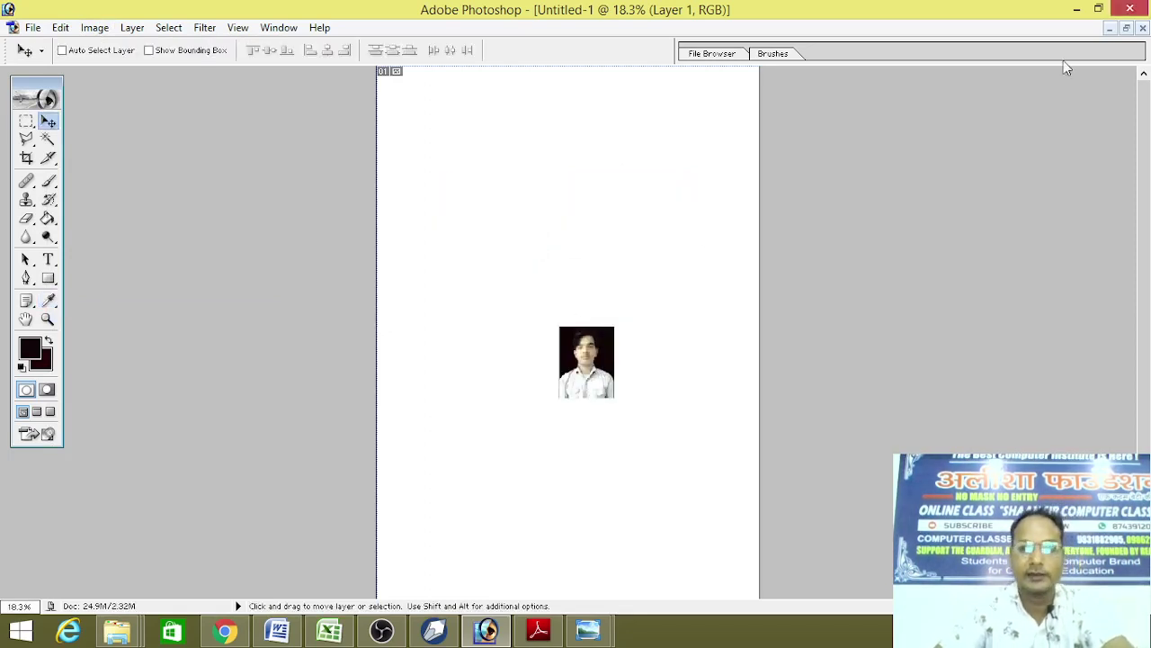
Move the photo to the top-left corner and Alt-drag copies rightward into a row of six
left_click_drag(598, 378, 438, 132)
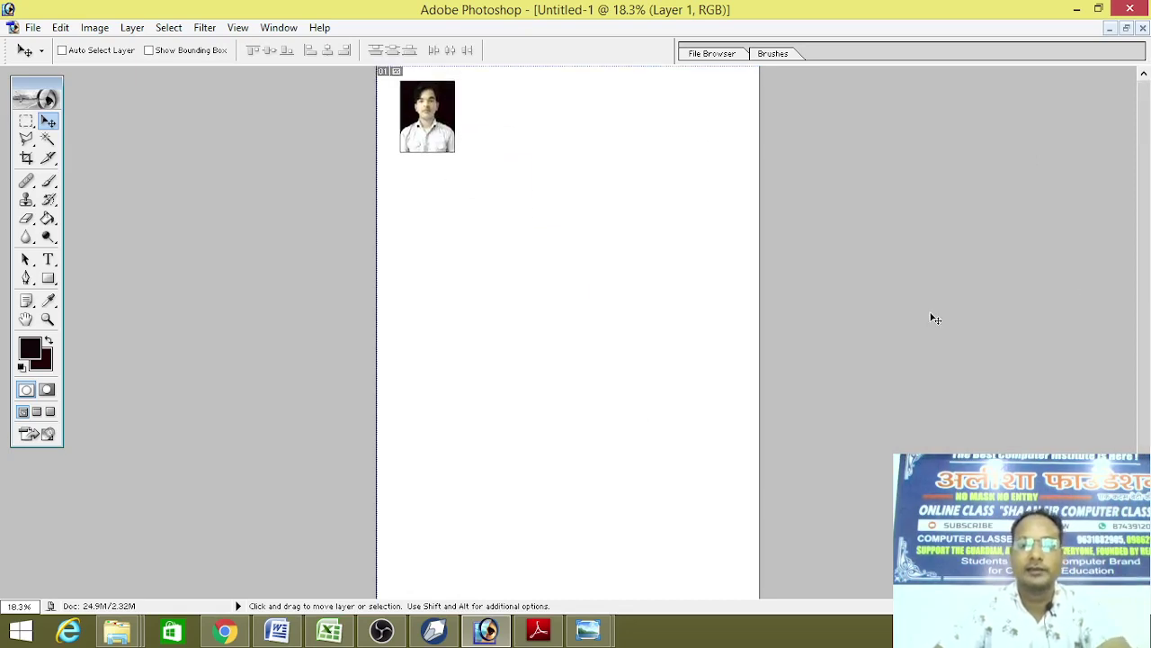
key("ctrl+minus")
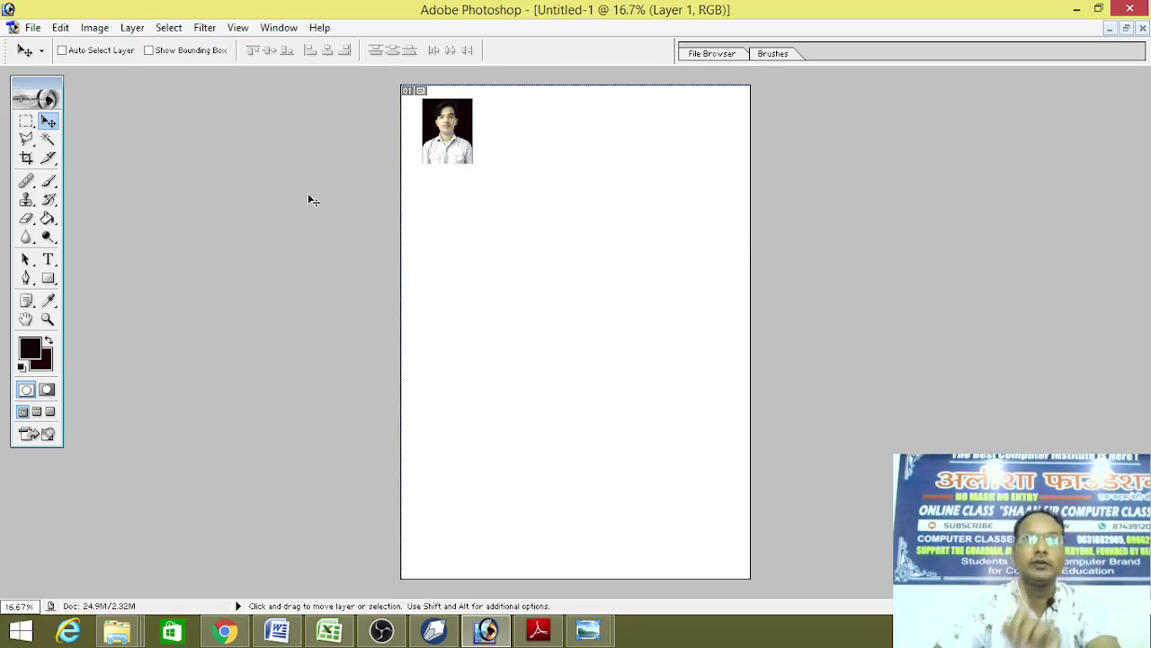
left_click_drag(453, 143, 439, 142)
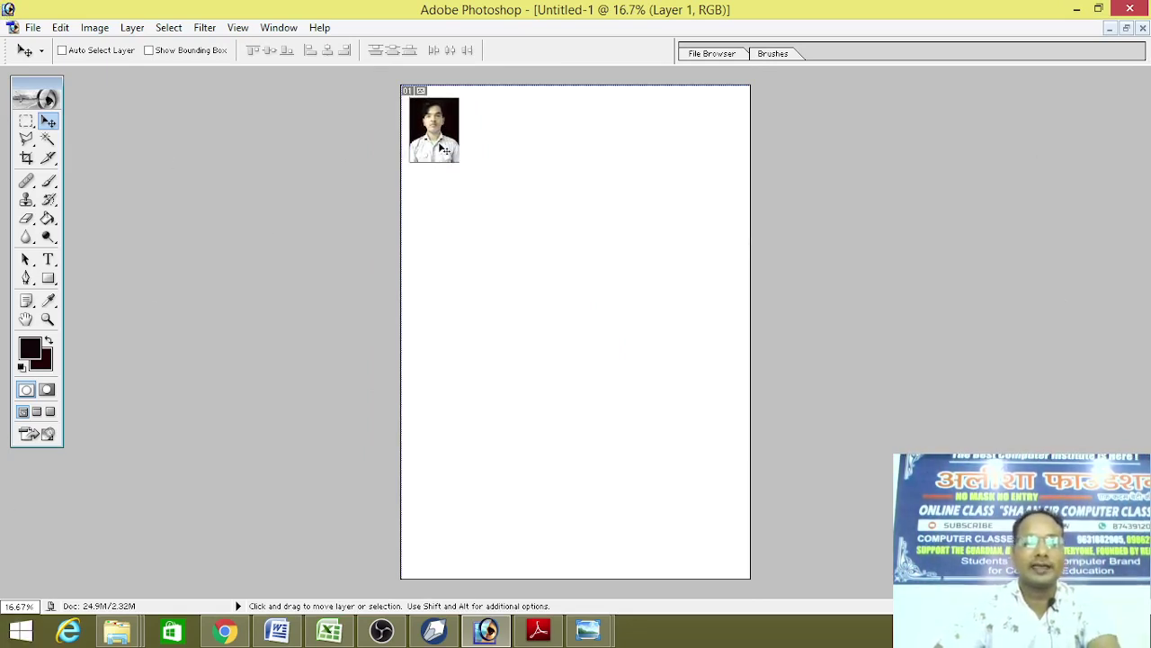
key("alt")
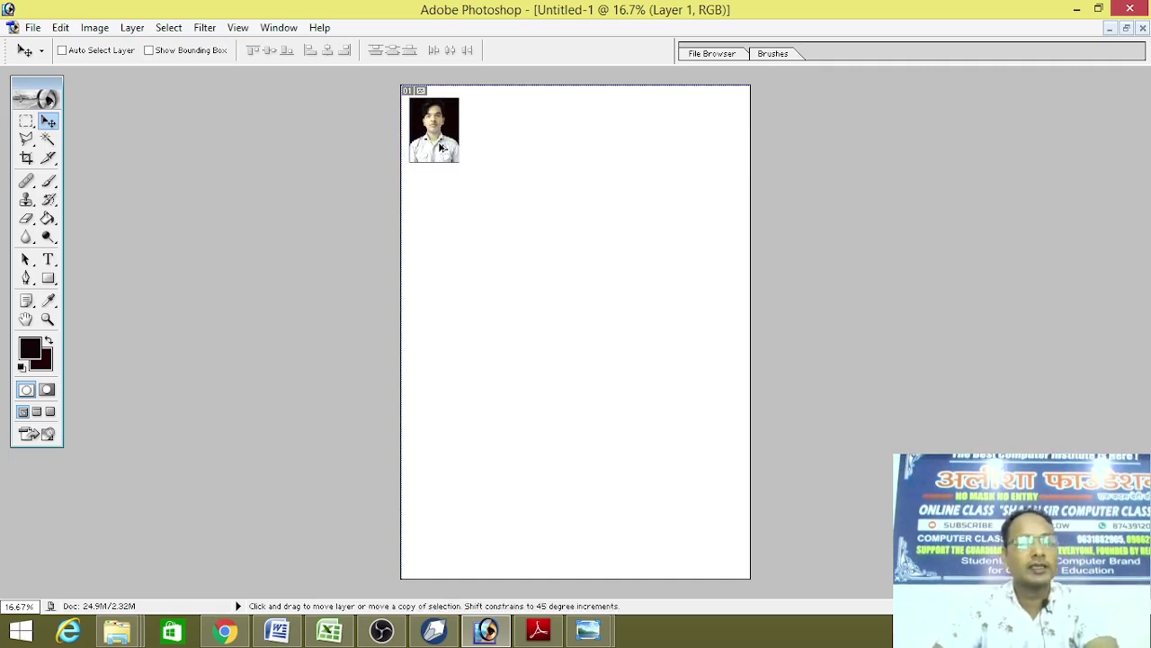
left_click_drag(440, 147, 696, 137)
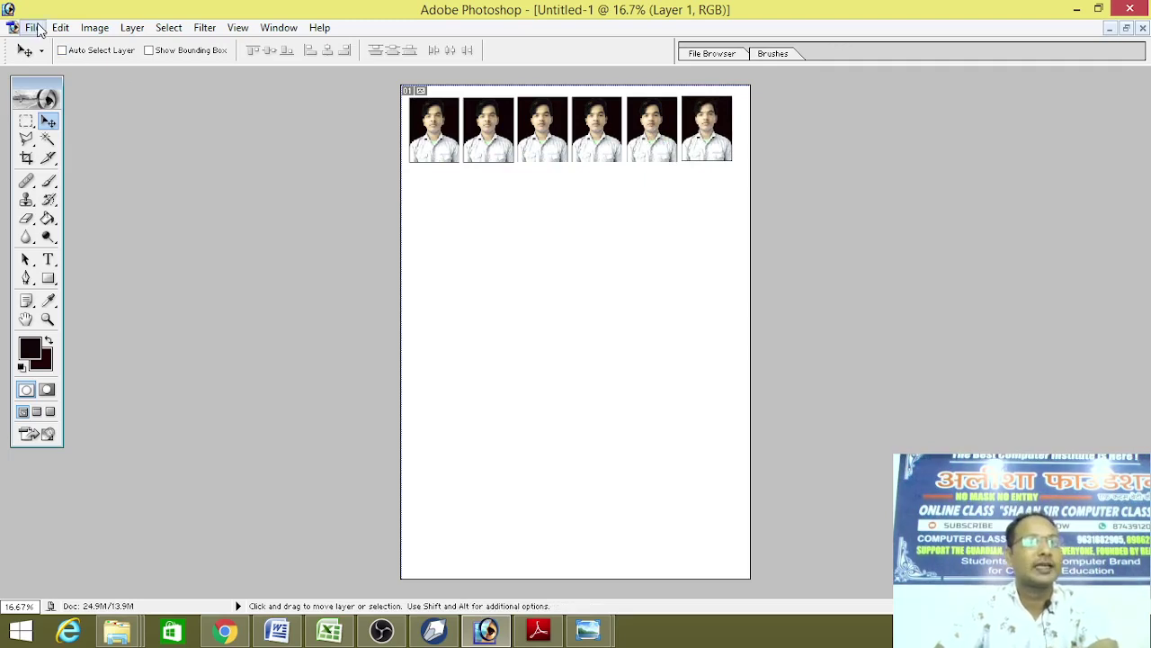
In Print with Preview, hide the bounding box and switch the paper size from Letter to A4
left_click(33, 27)
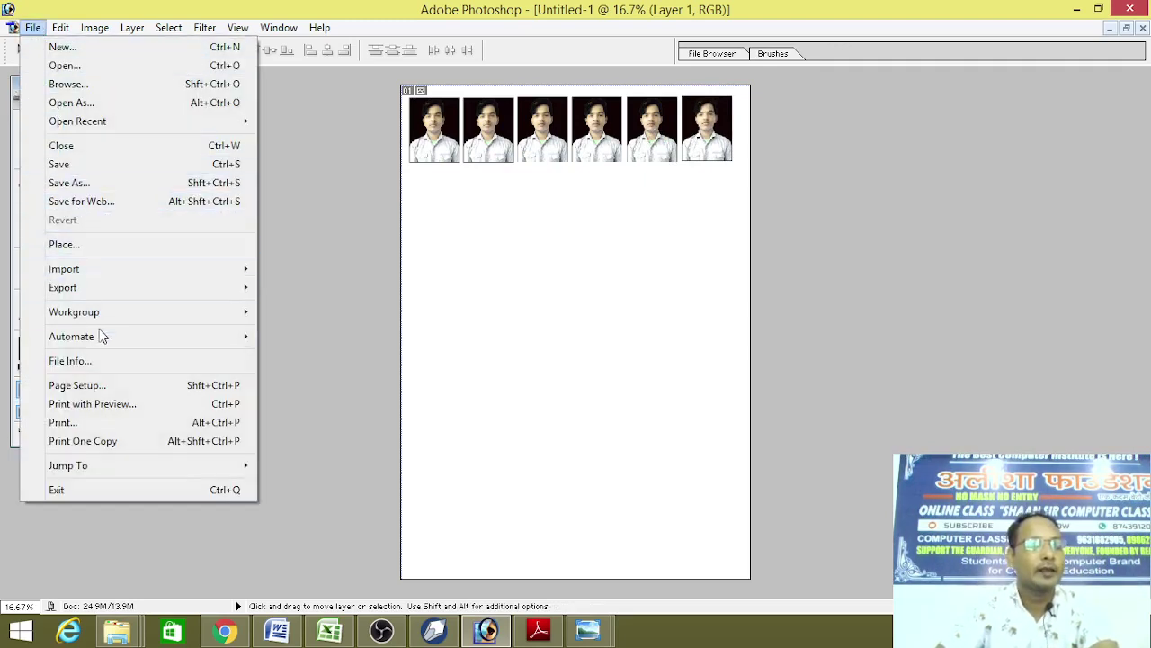
left_click(106, 405)
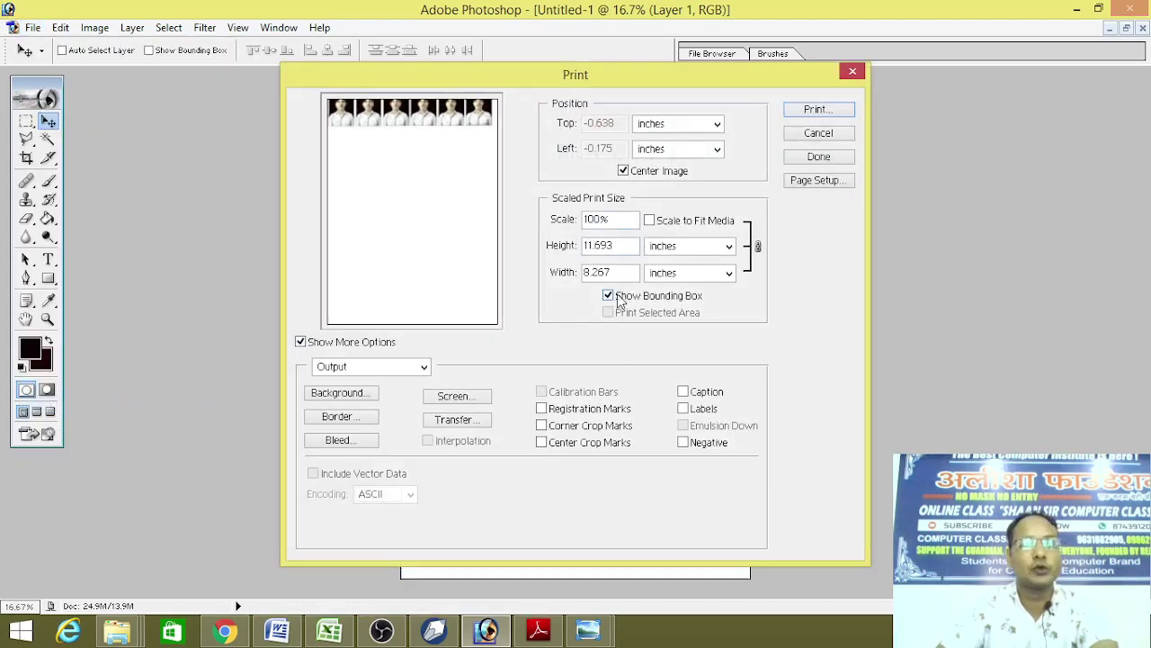
left_click(609, 297)
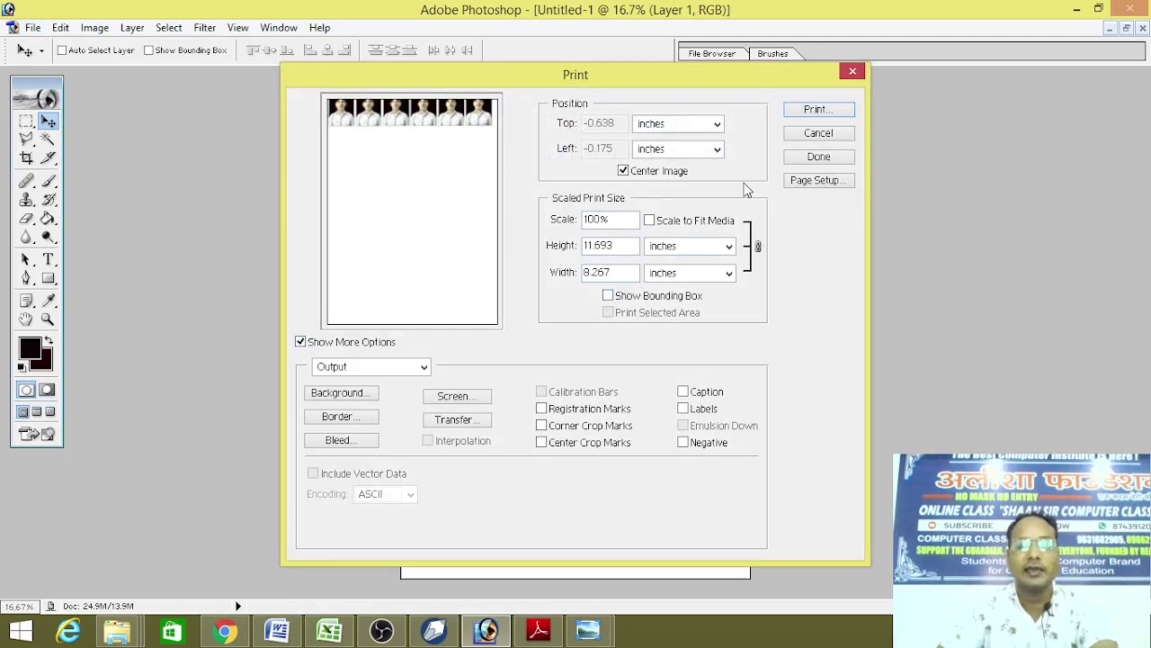
left_click(814, 180)
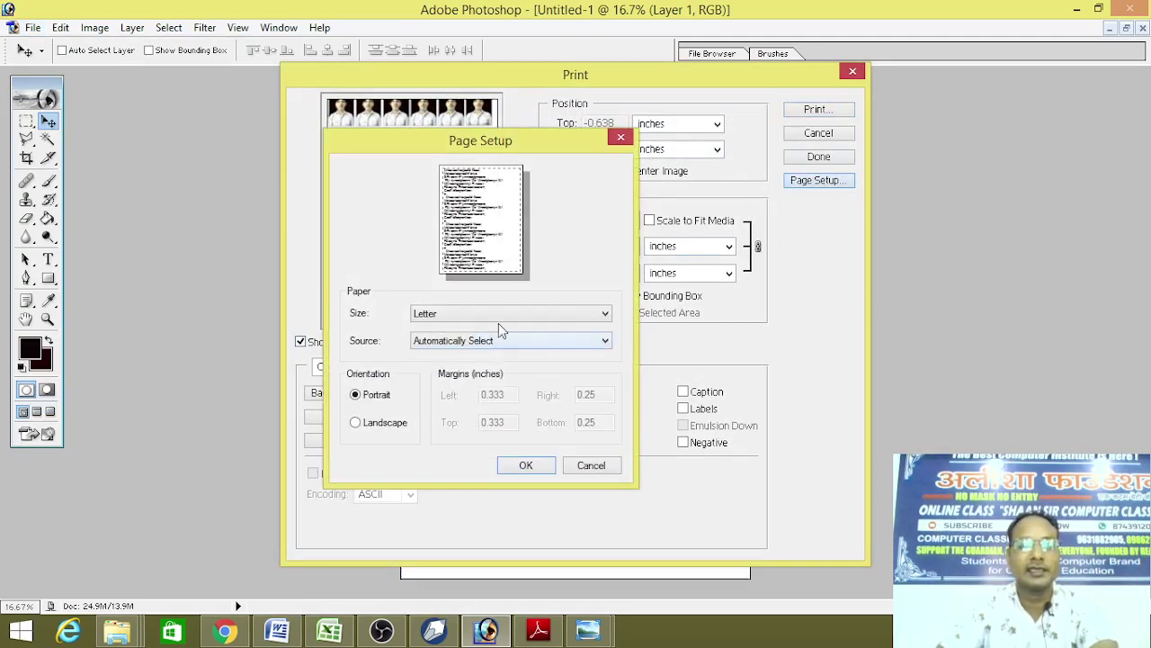
left_click(498, 317)
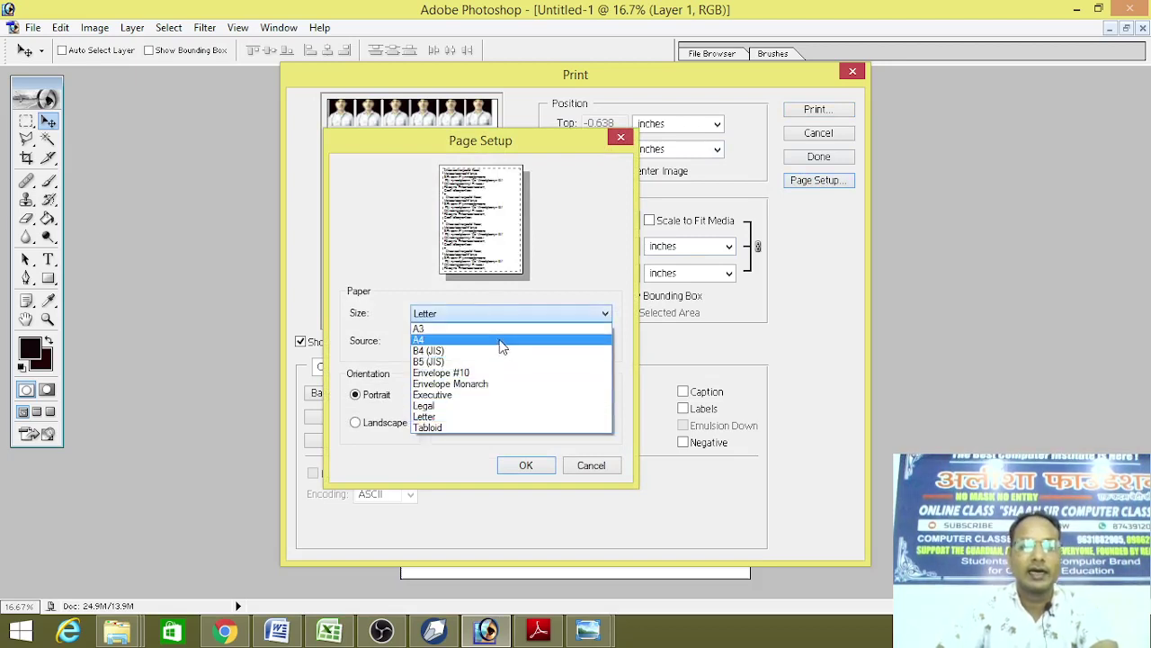
left_click(502, 340)
left_click(527, 466)
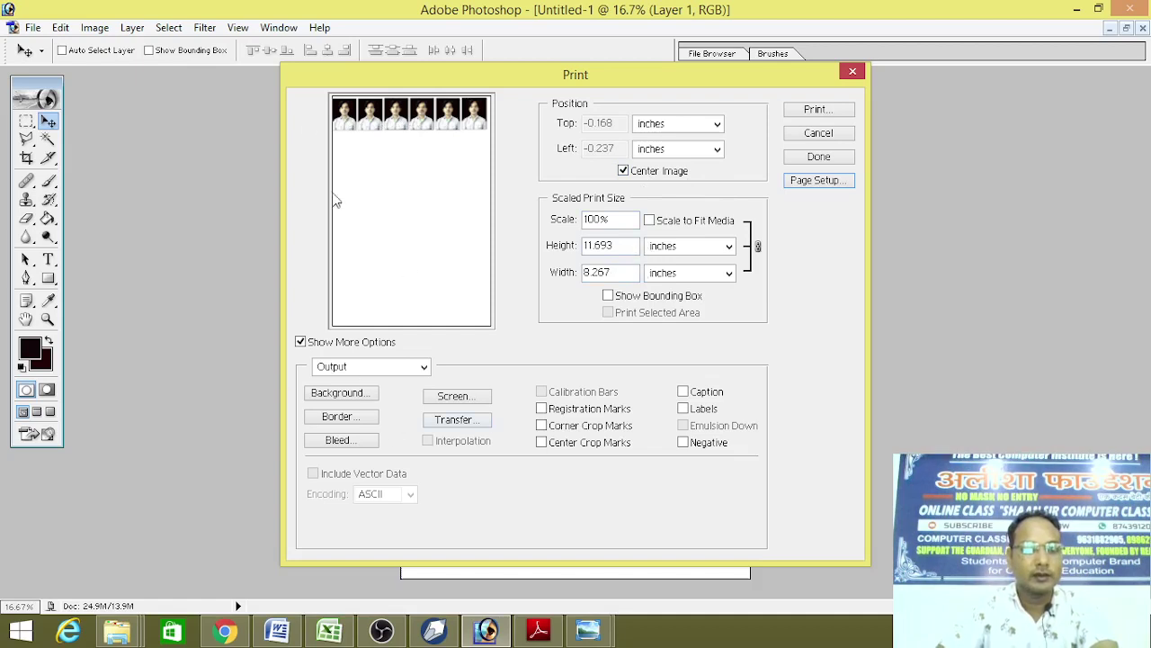
Expand the extra print options and confirm the paper size is still A4
left_click(302, 342)
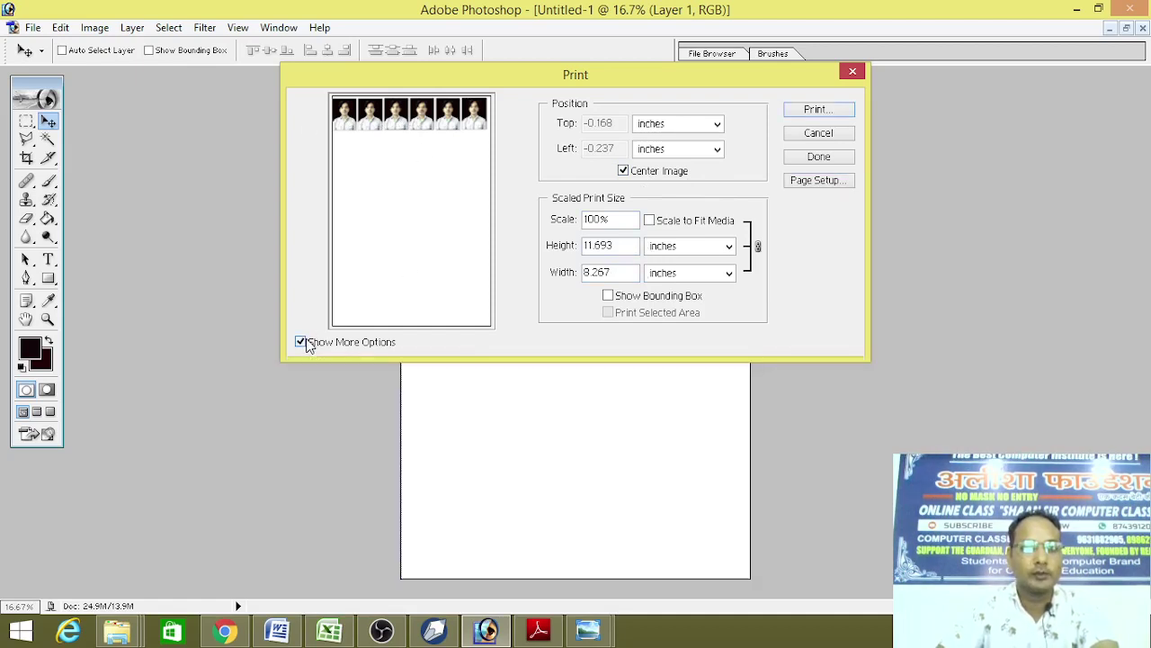
left_click(302, 342)
left_click(302, 342)
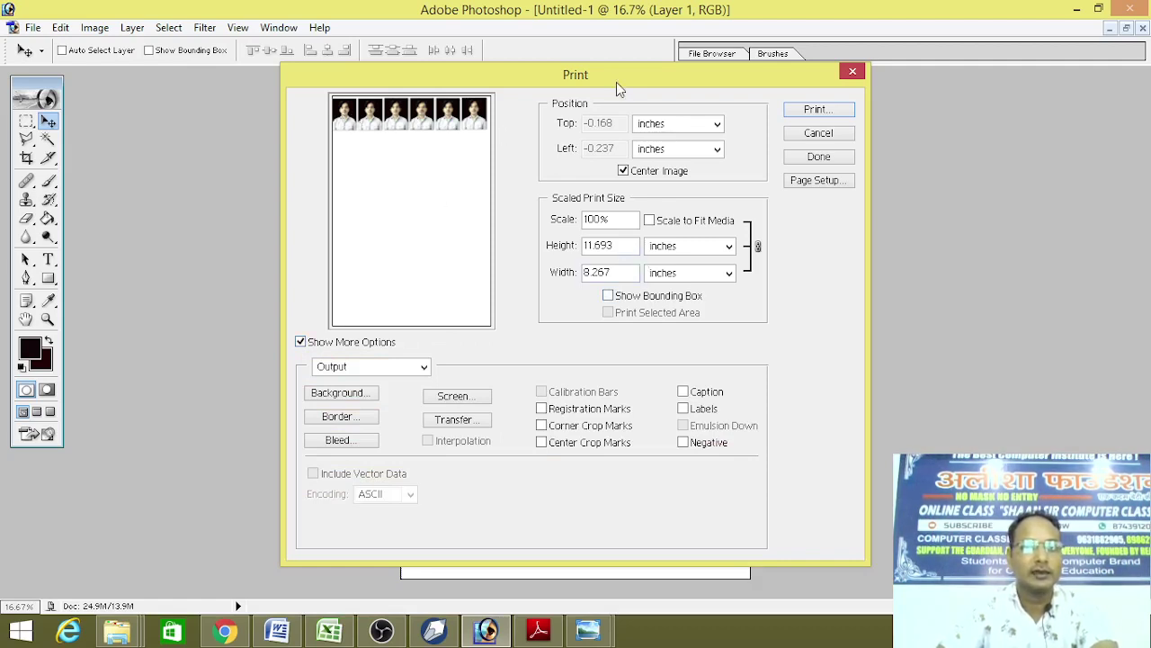
left_click(815, 181)
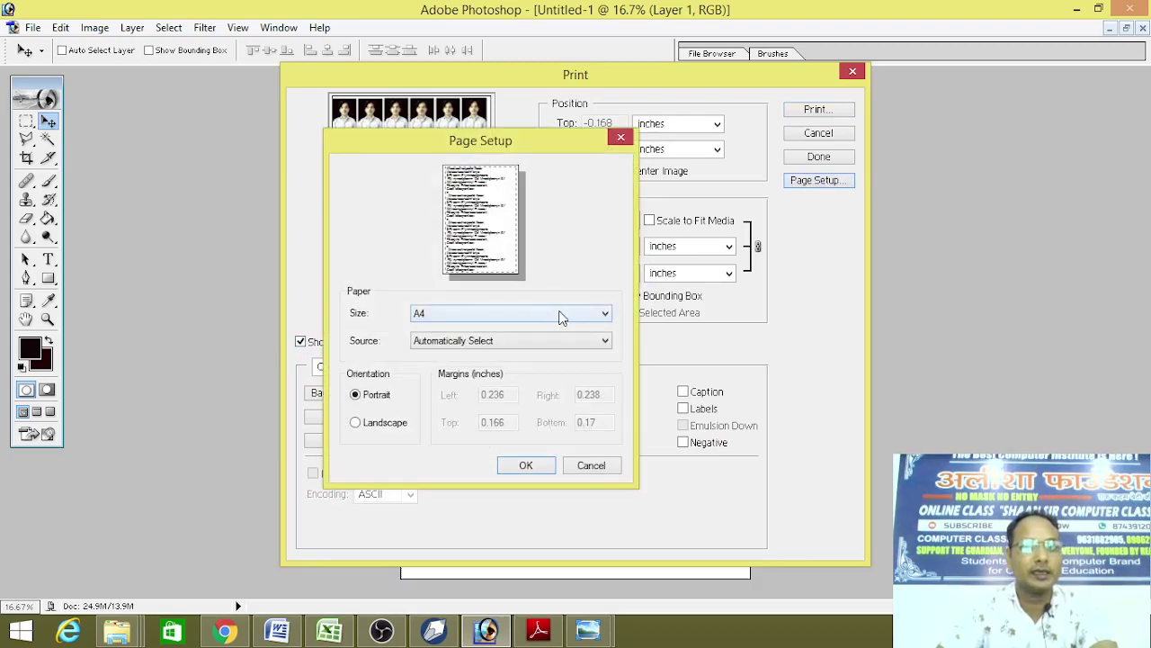
left_click(508, 464)
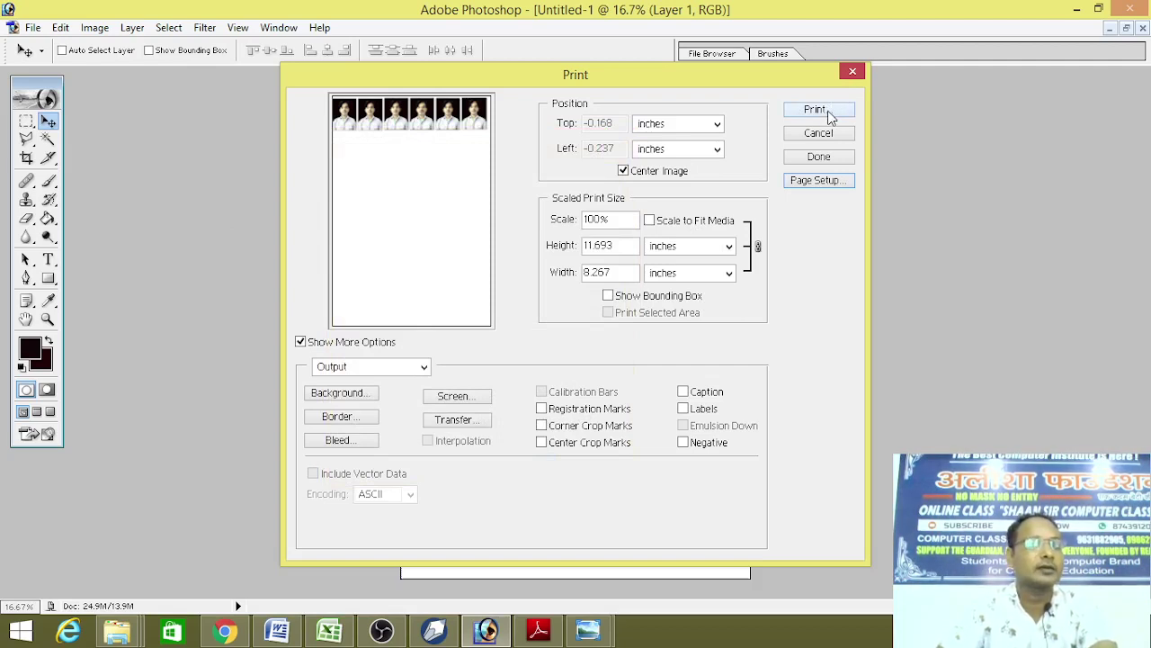
Turn off Center Image, change the Left offset's last digit to 1, and print
left_click(667, 175)
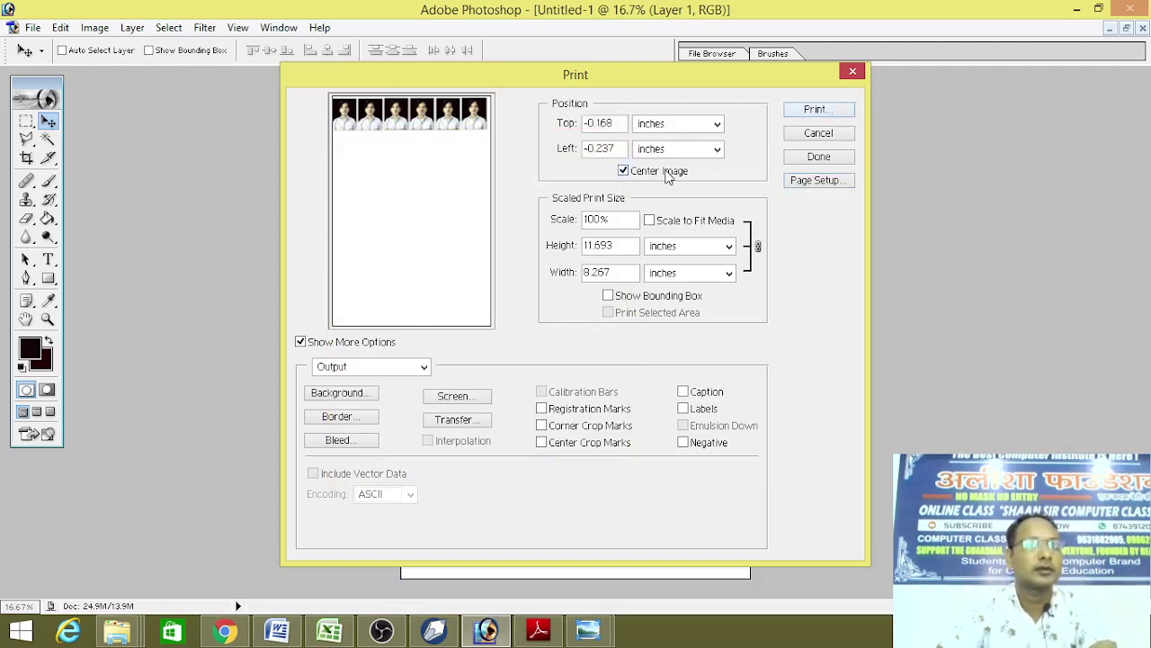
left_click(667, 175)
left_click(668, 176)
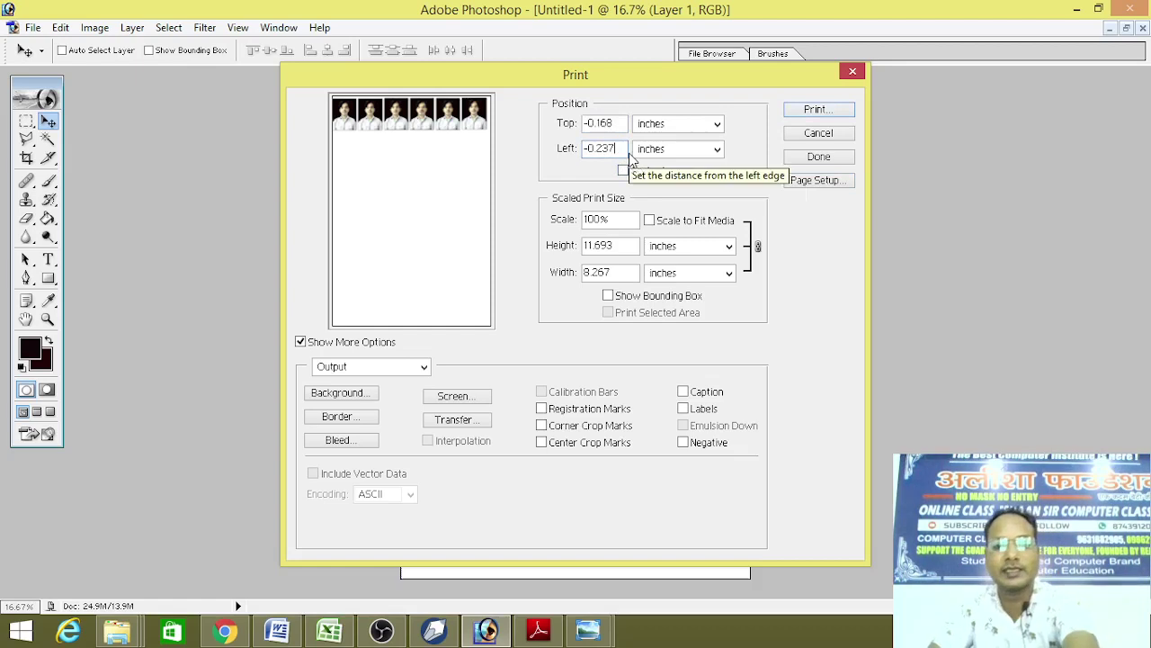
key("BackSpace")
key("BackSpace")
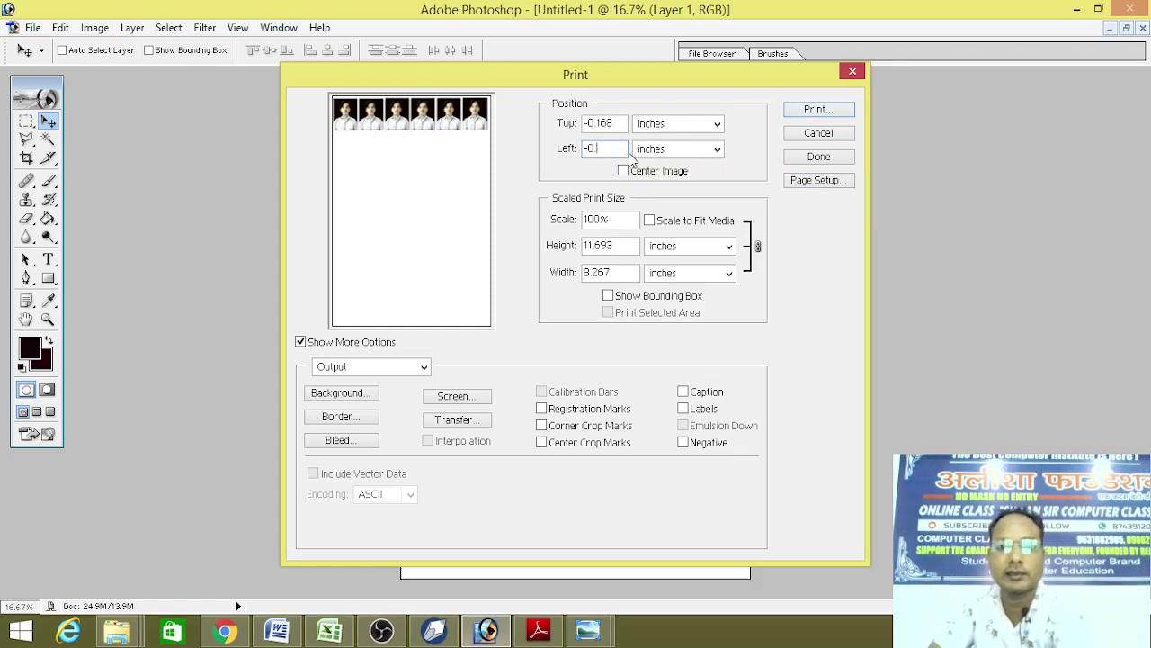
type("1")
key("Return")
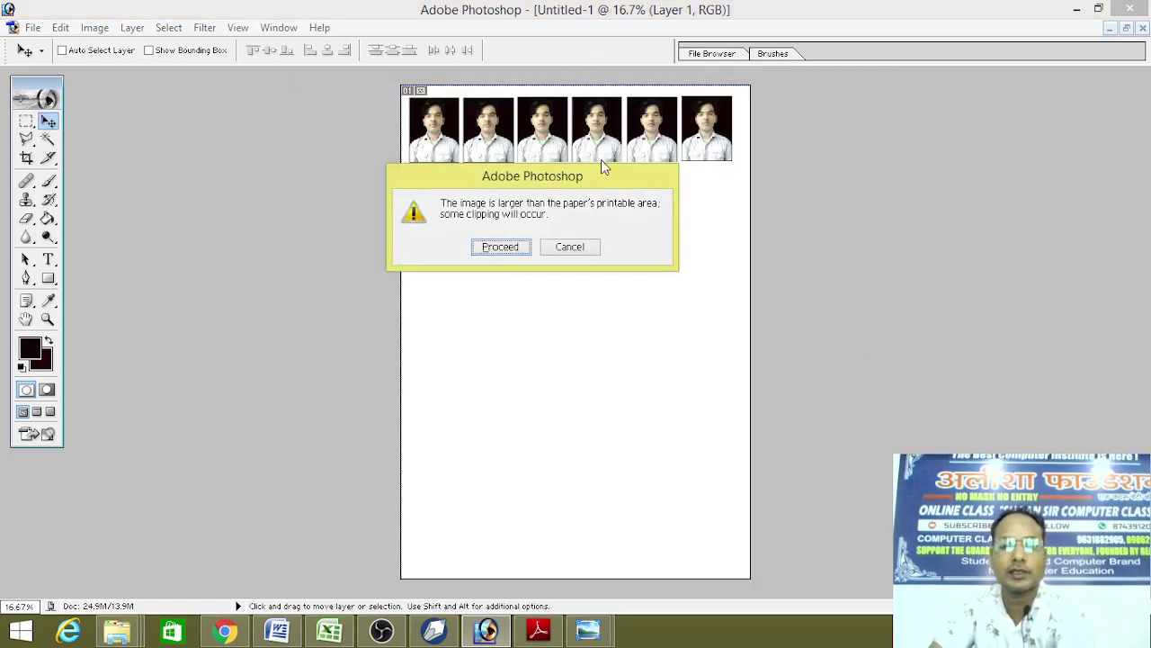
left_click(580, 244)
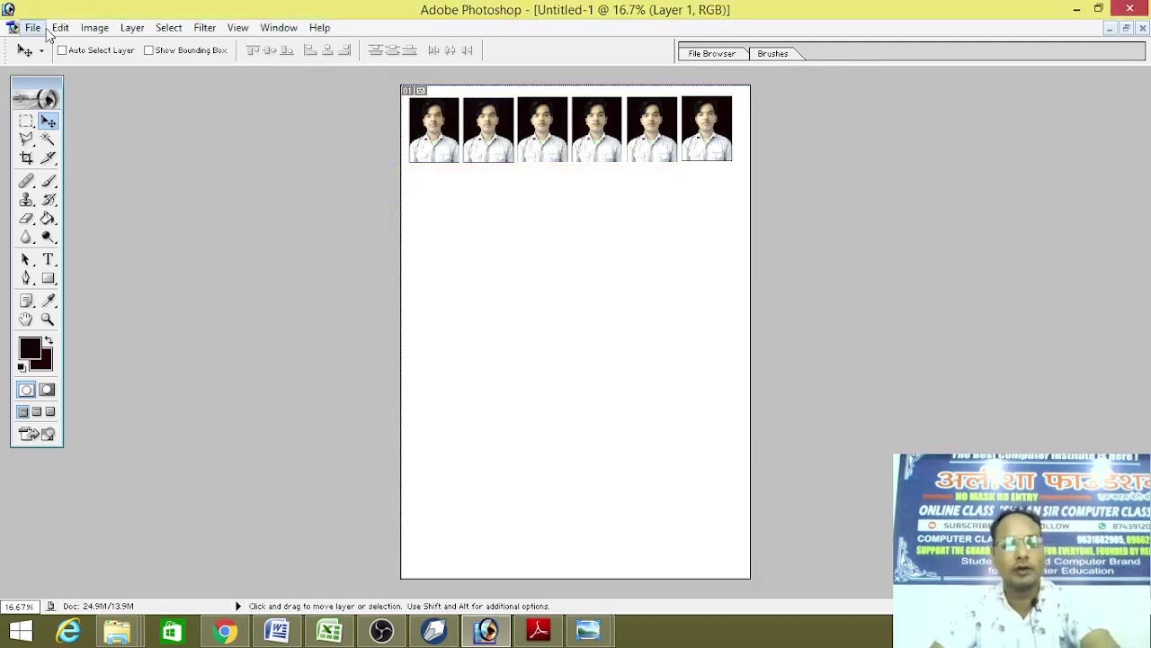
key("ctrl+alt+p")
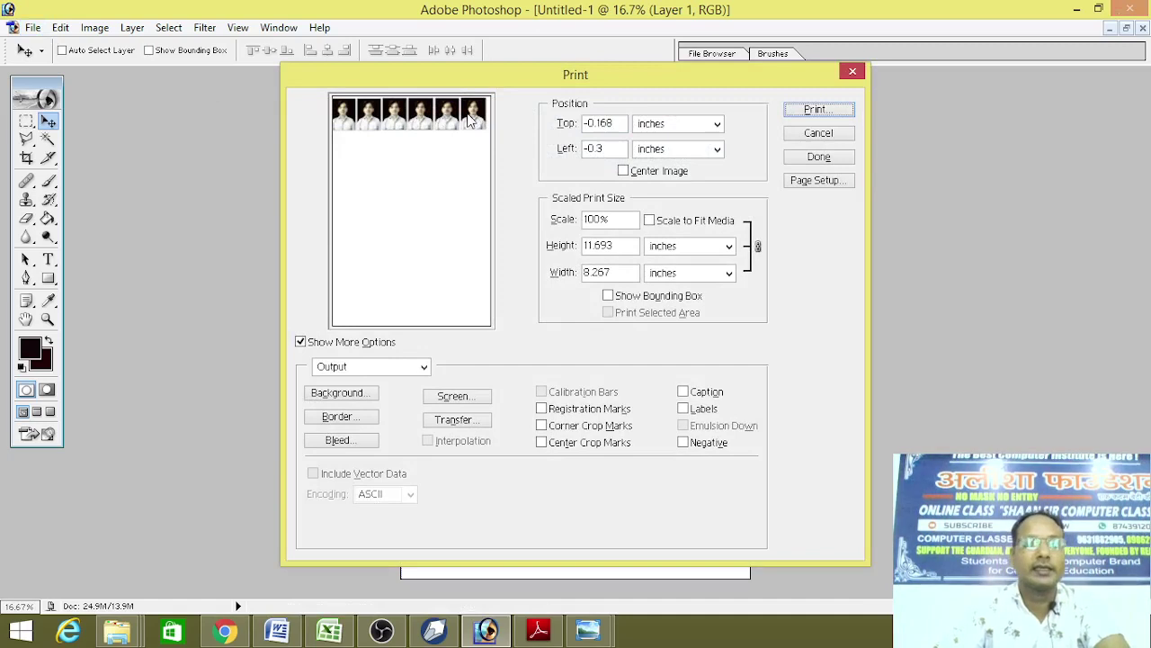
left_click(814, 183)
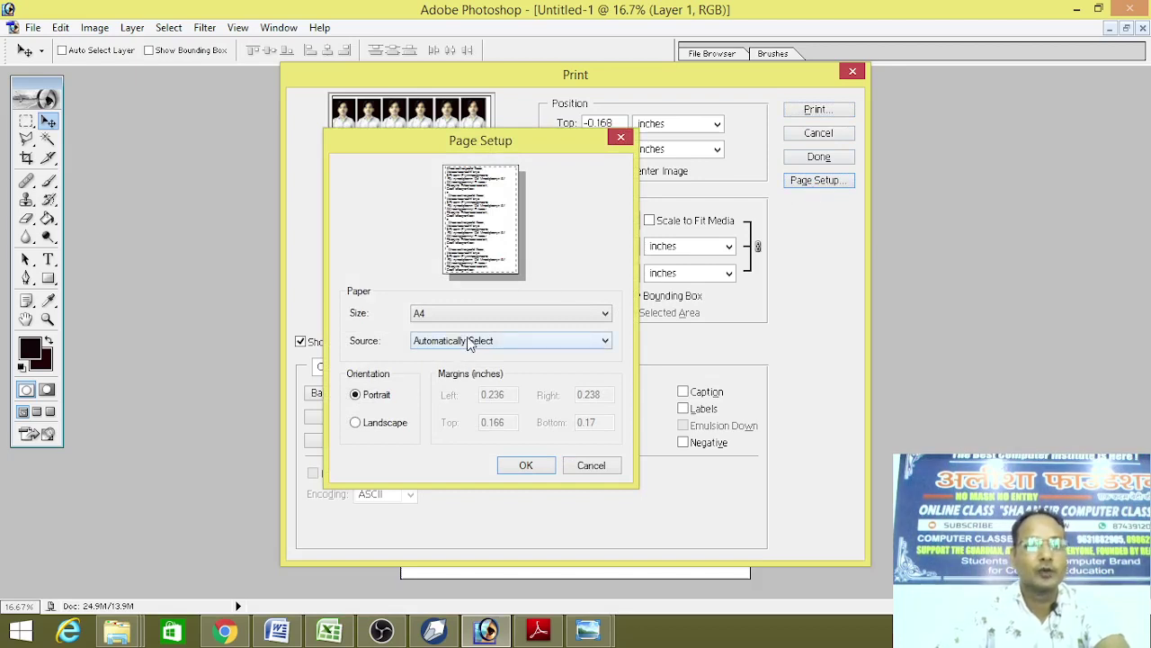
left_click(469, 340)
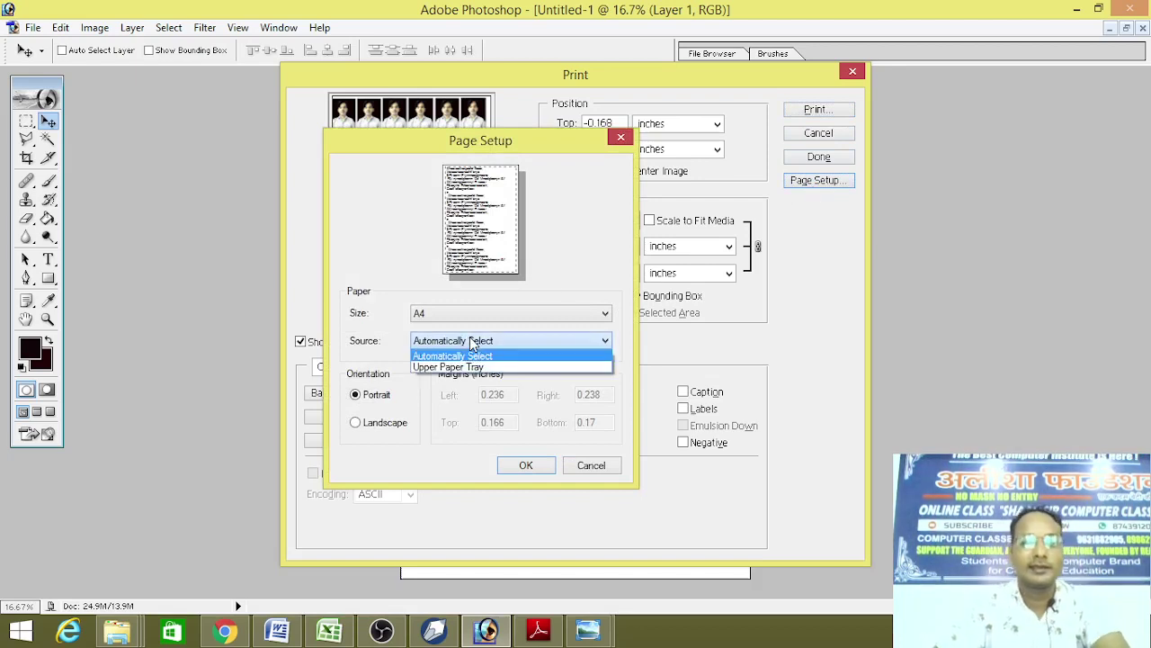
left_click(472, 356)
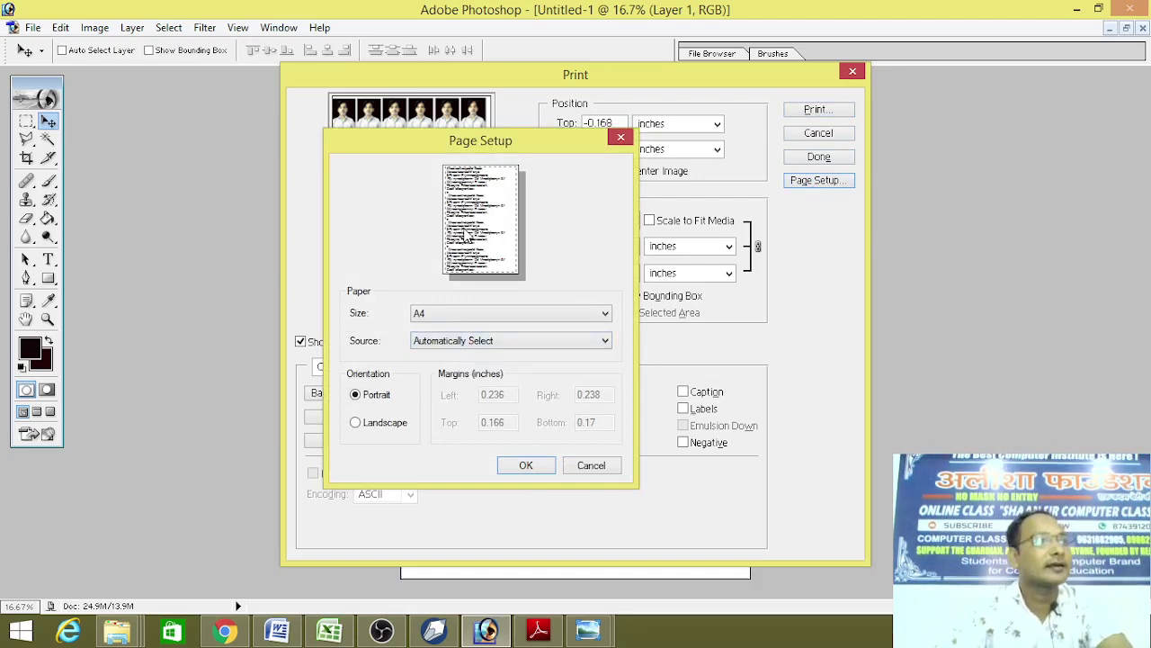
left_click(593, 470)
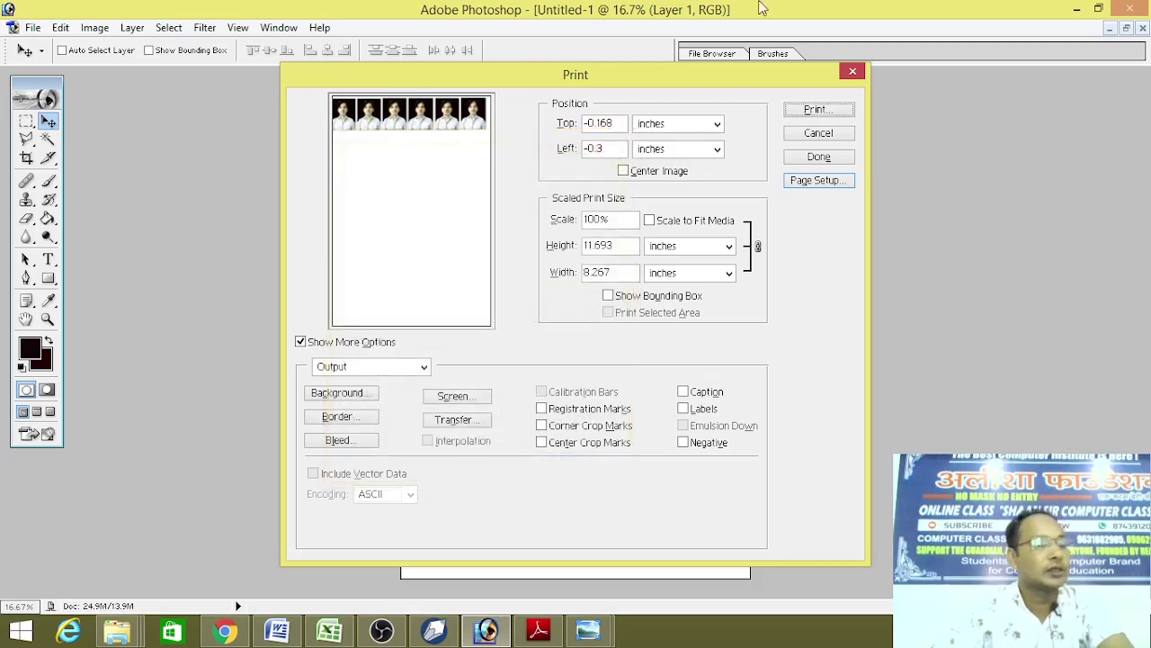
left_click(818, 134)
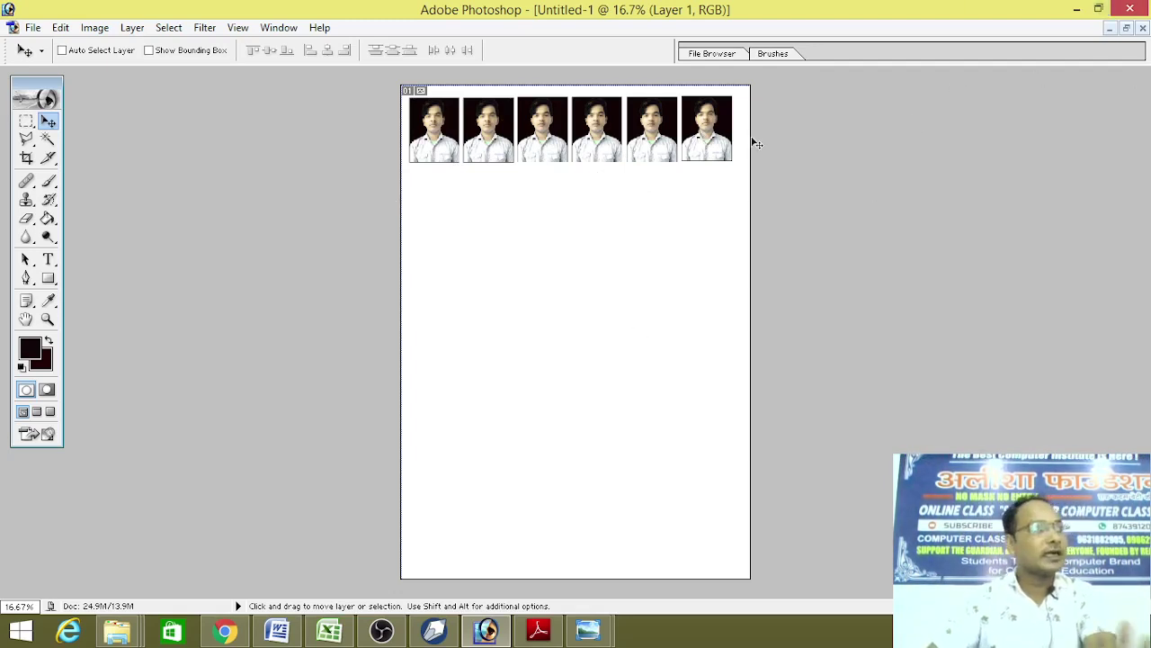
Close the photo sheet and portrait without saving and exit Photoshop
left_click(1135, 5)
left_click(550, 251)
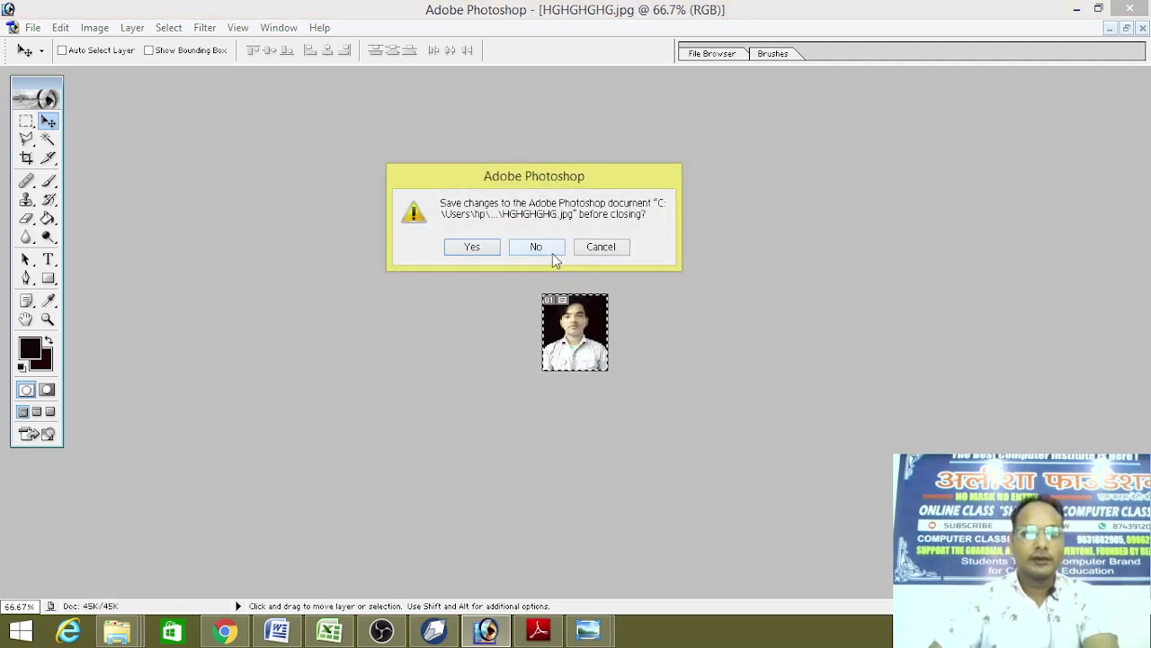
left_click(540, 247)
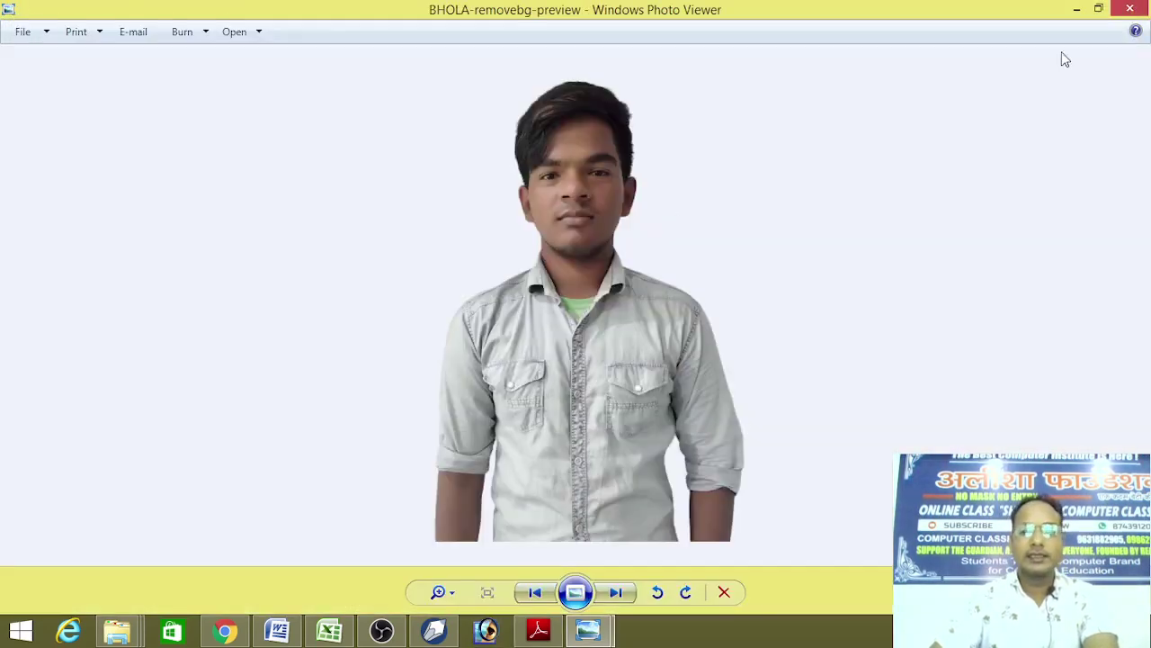
Close Photo Viewer, the browser, File Explorer and Word unsaved, then start a new Chrome window
left_click(1129, 9)
left_click(1129, 13)
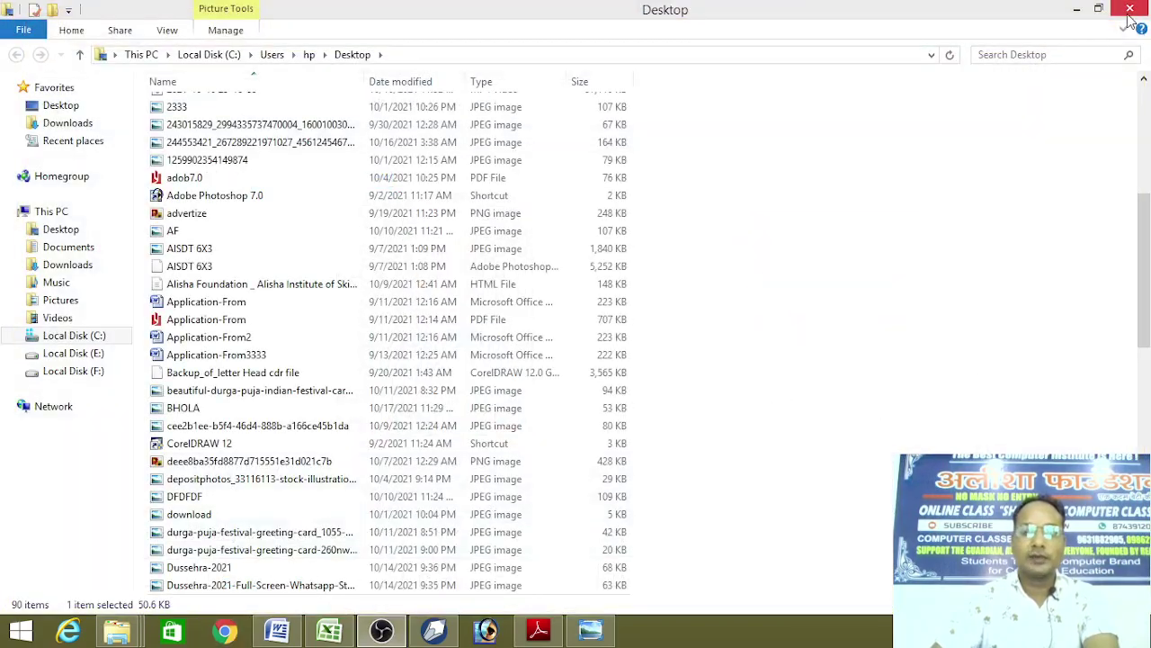
left_click(1130, 9)
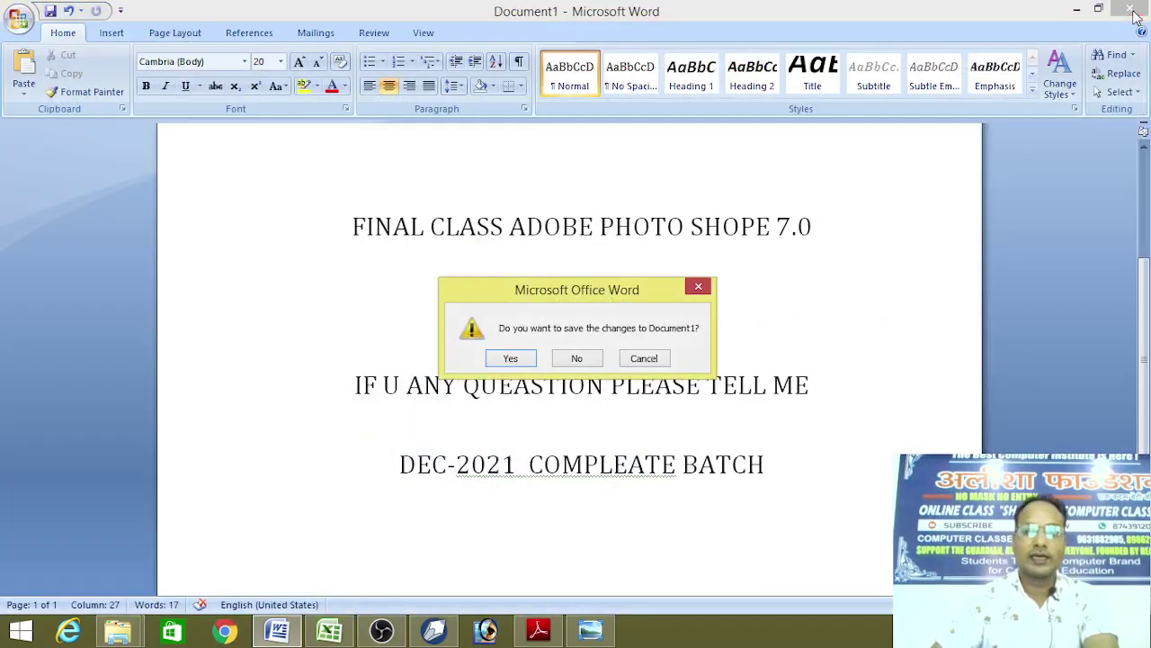
left_click(568, 354)
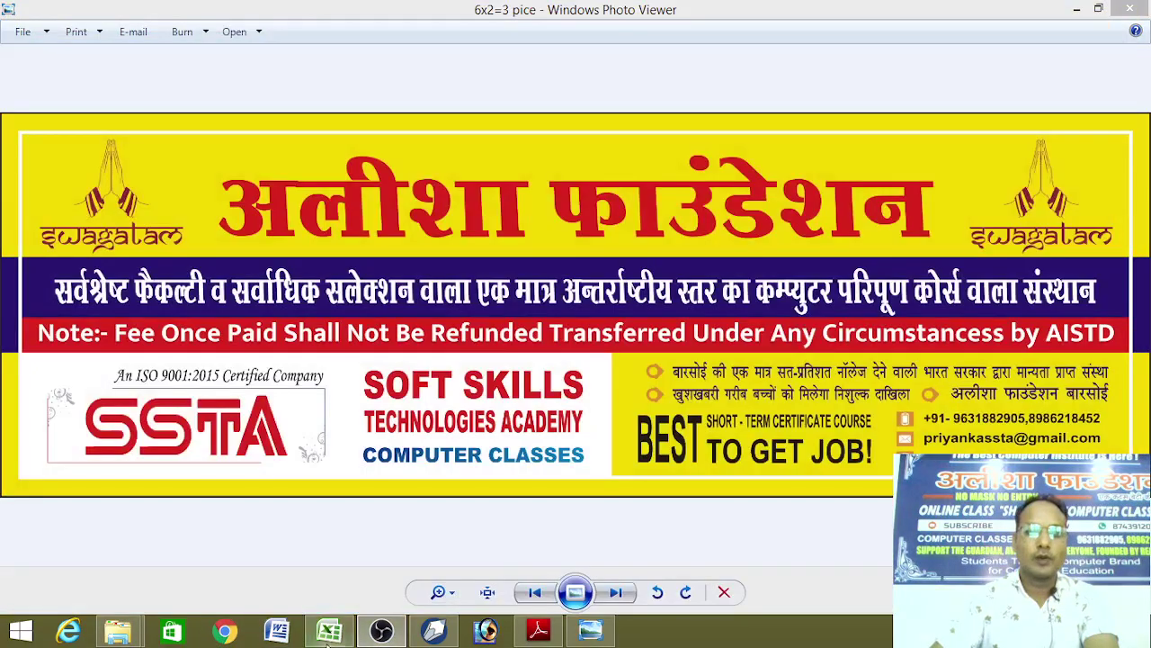
left_click(225, 631)
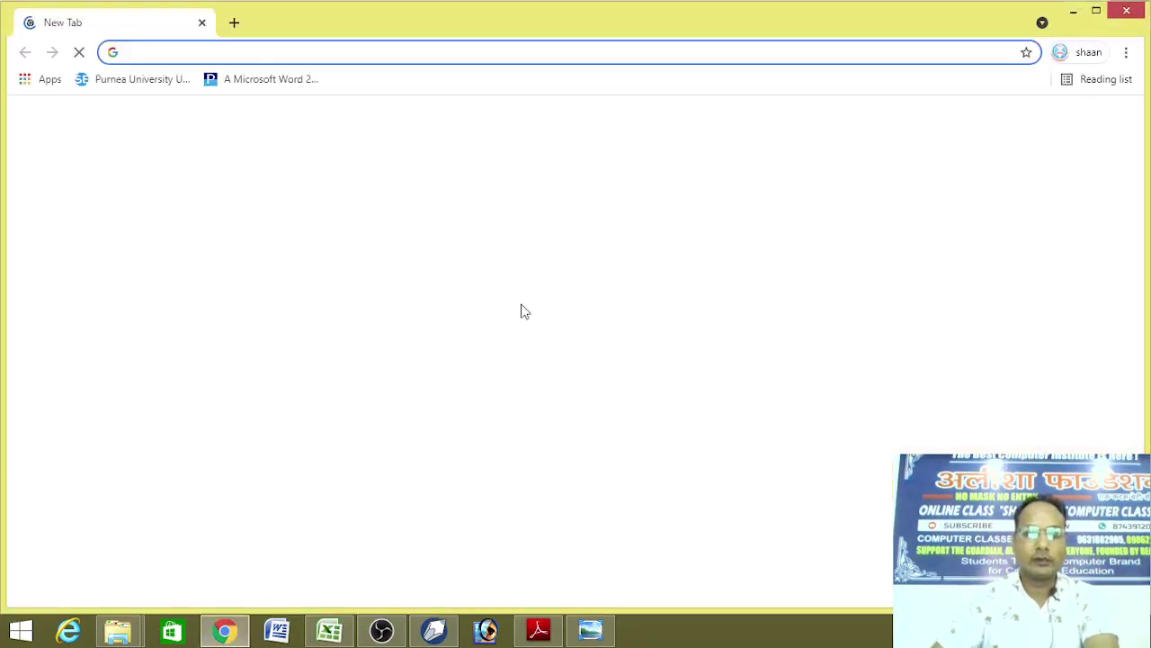
In WhatsApp Web, search for the contact by name, open their chat, and choose Photos & Videos to attach
left_click(384, 437)
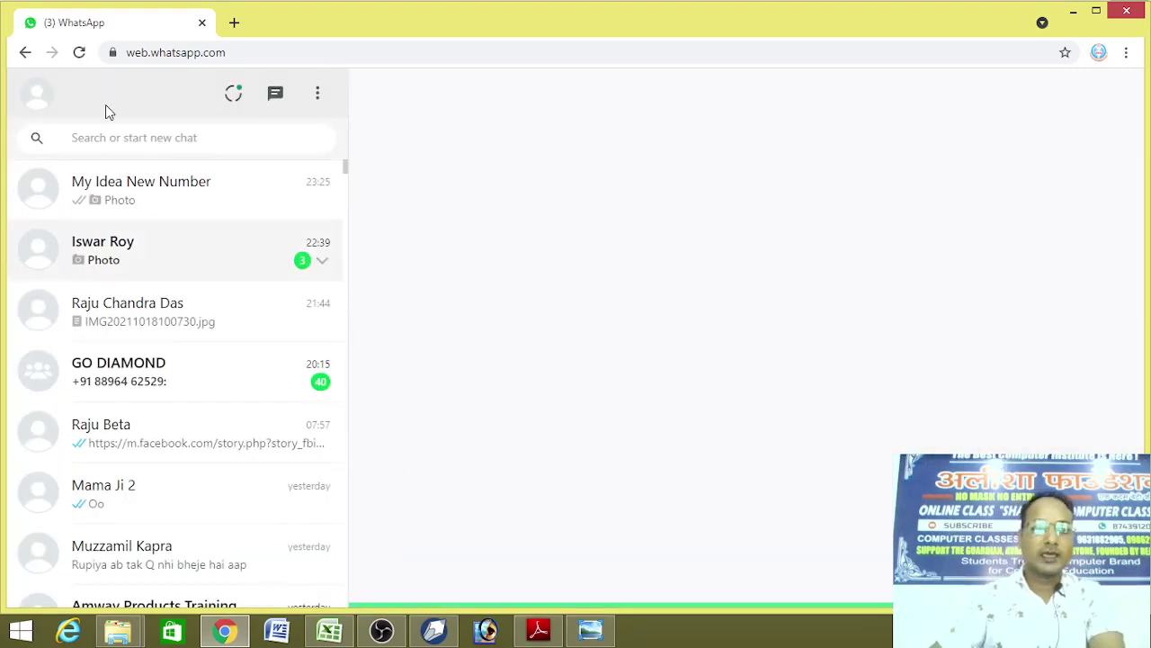
left_click(107, 135)
type("BHO")
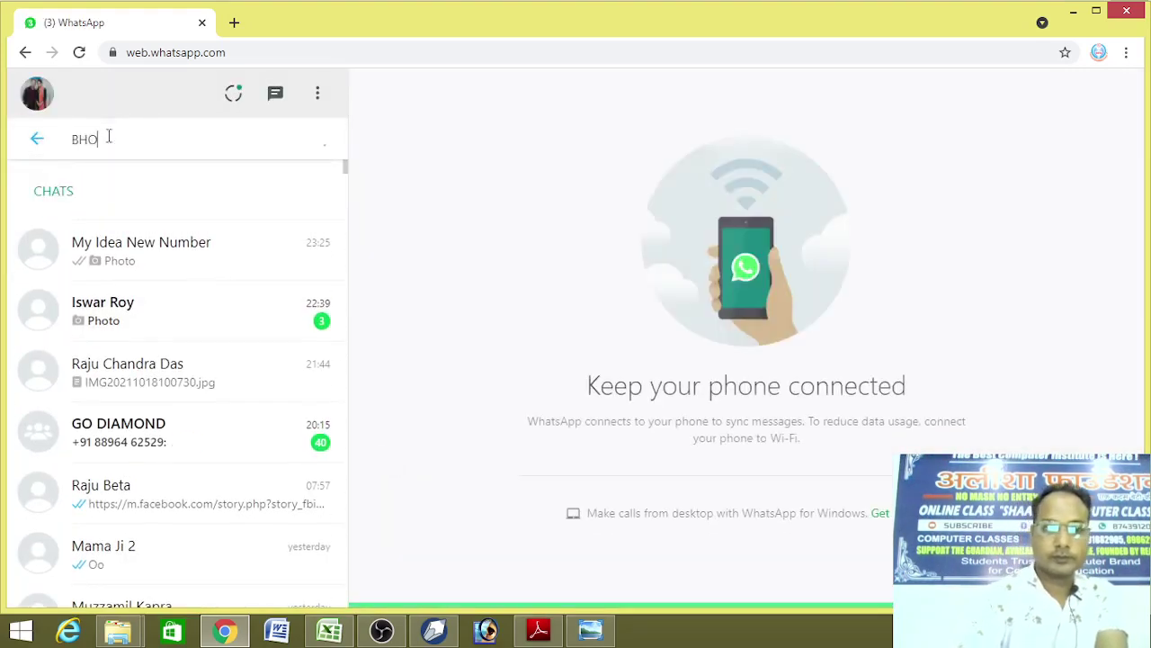
type("LA")
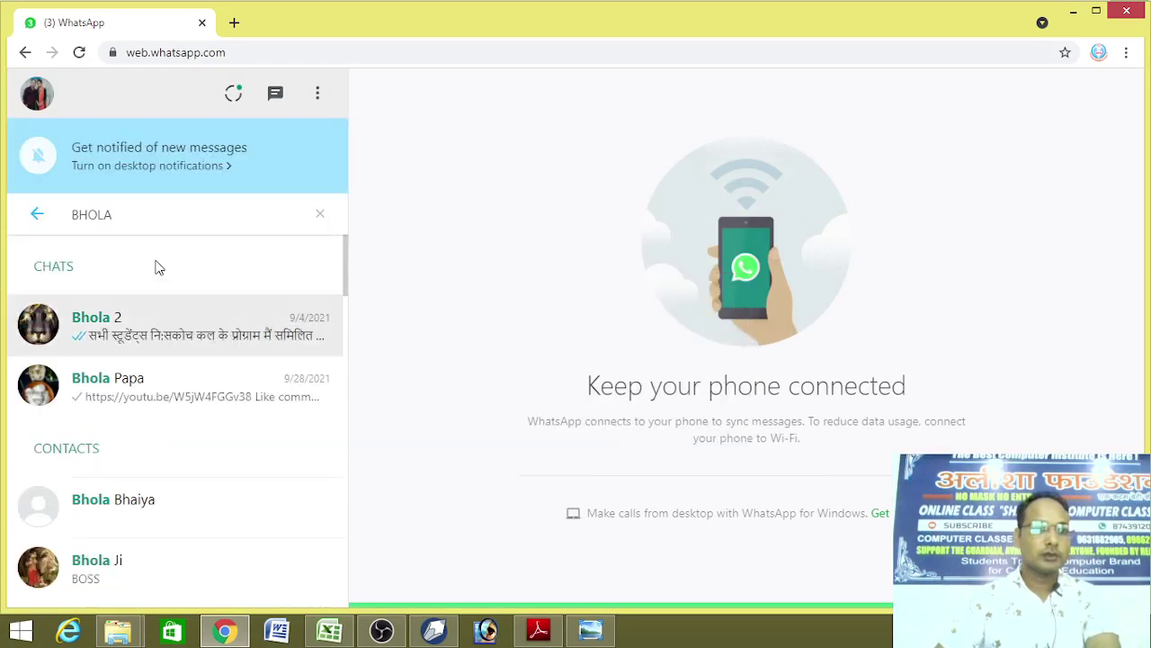
left_click(159, 335)
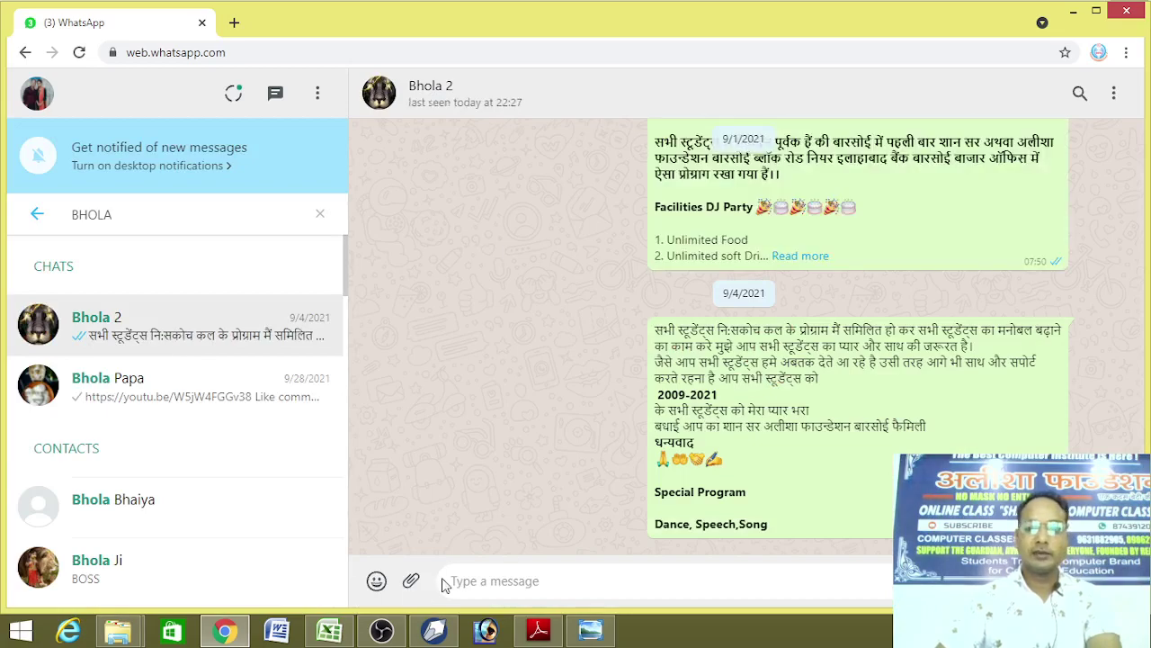
left_click(411, 580)
left_click(414, 527)
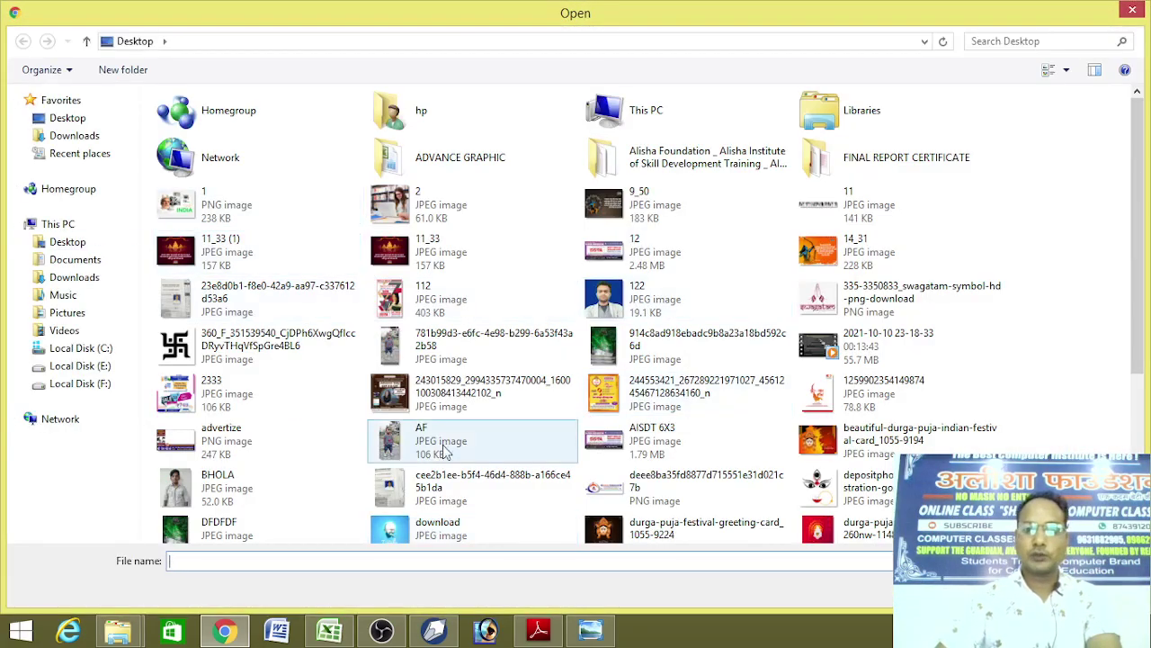
Choose the HGHGHGHG portrait in the Open dialog and send it as a photo in the chat
left_click_drag(1136, 244, 1147, 414)
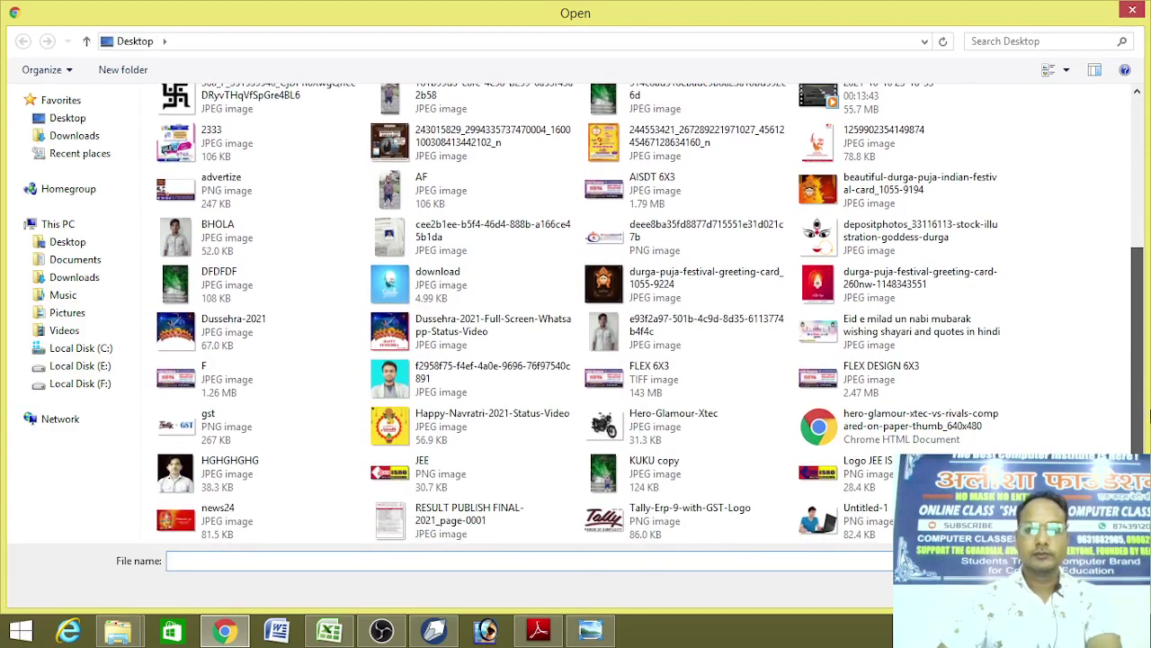
left_click(269, 474)
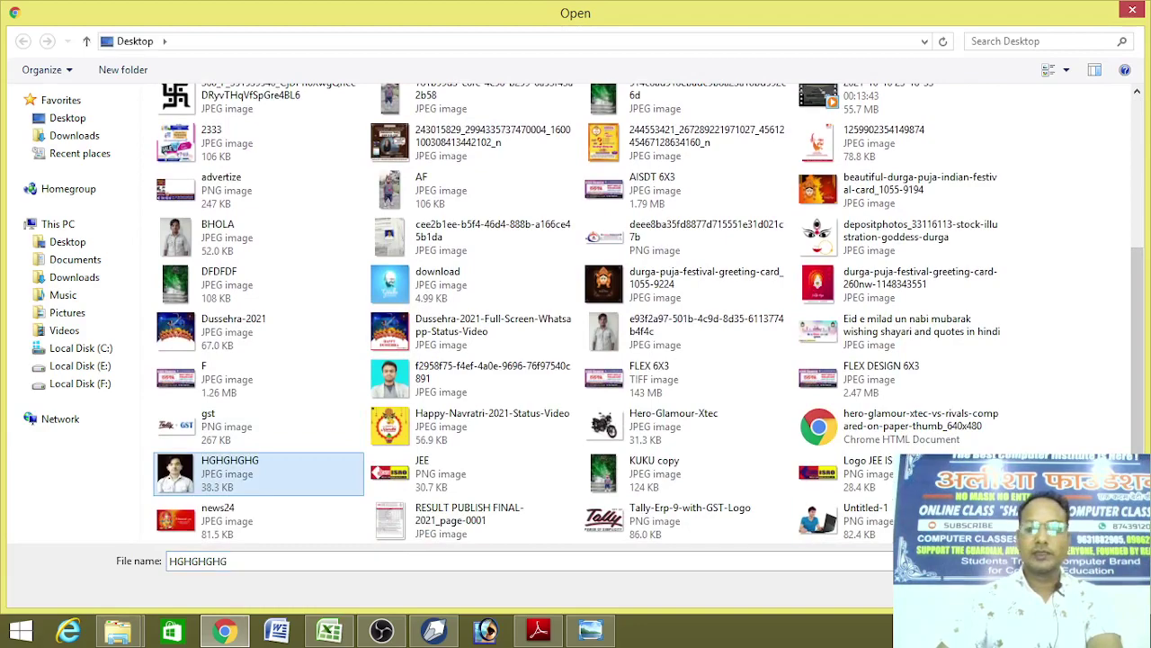
key("Return")
key("Return")
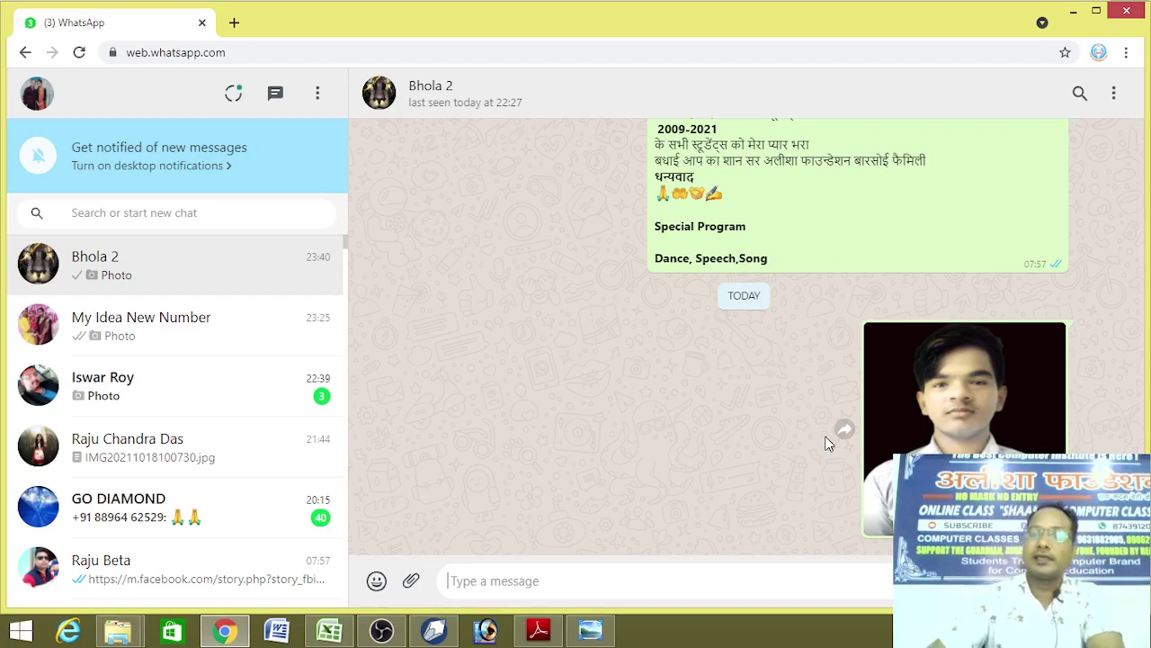
Open the Desktop's HGHGHGHG portrait in Windows Photo Viewer, then bring OBS Studio to the front
left_click(590, 635)
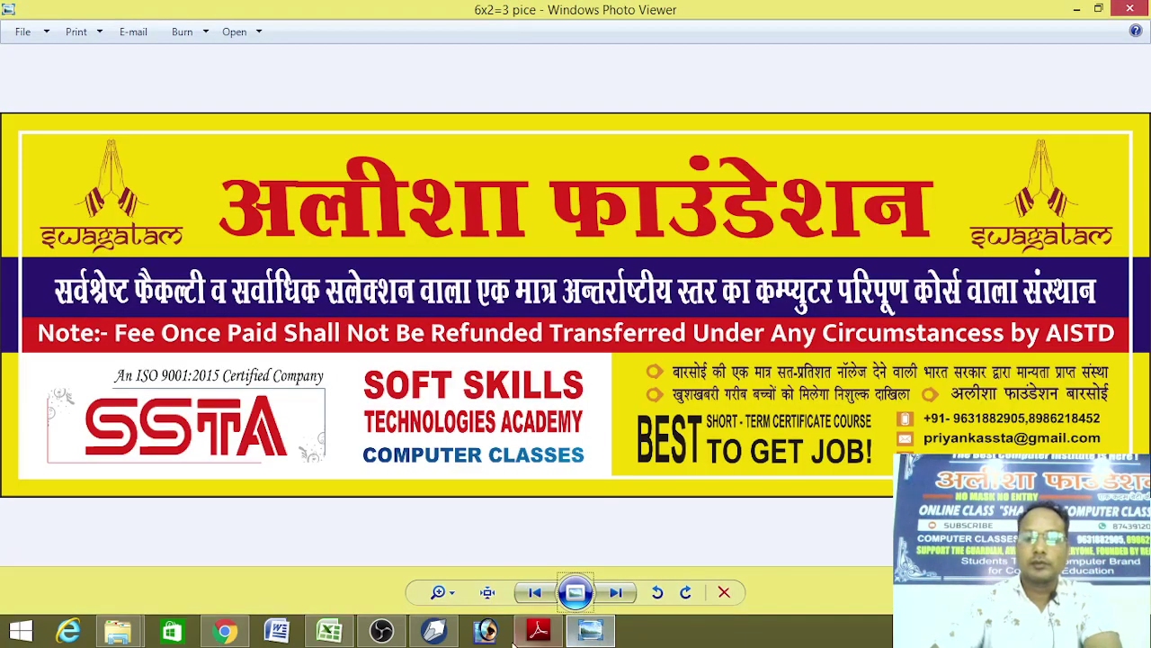
left_click(160, 590)
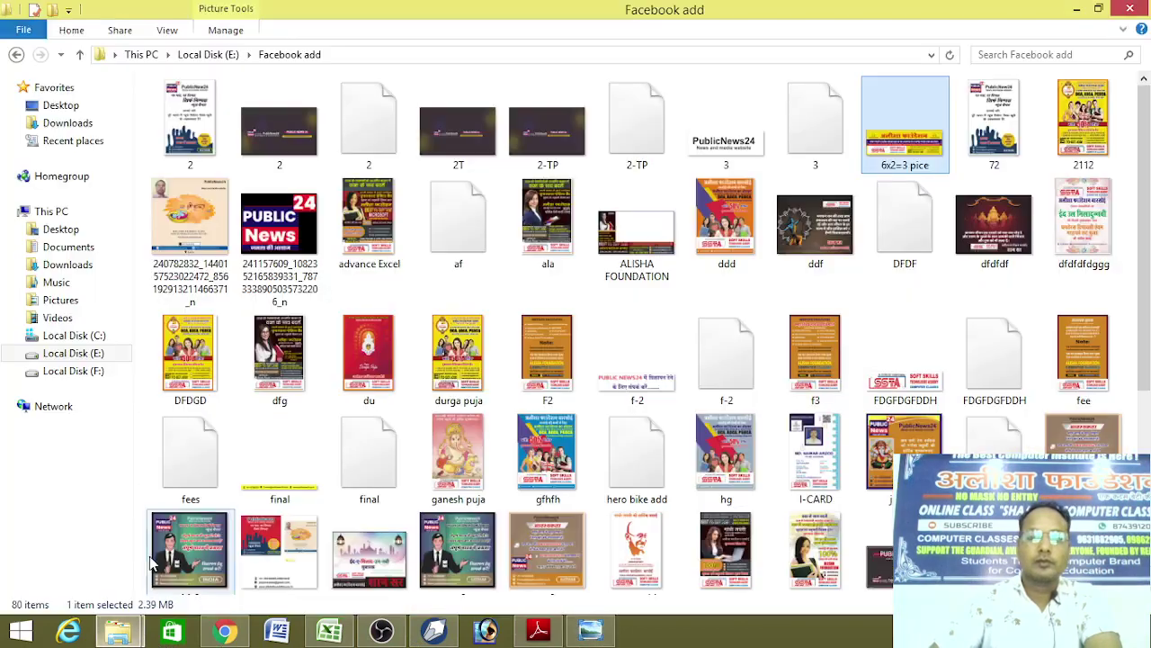
left_click(61, 229)
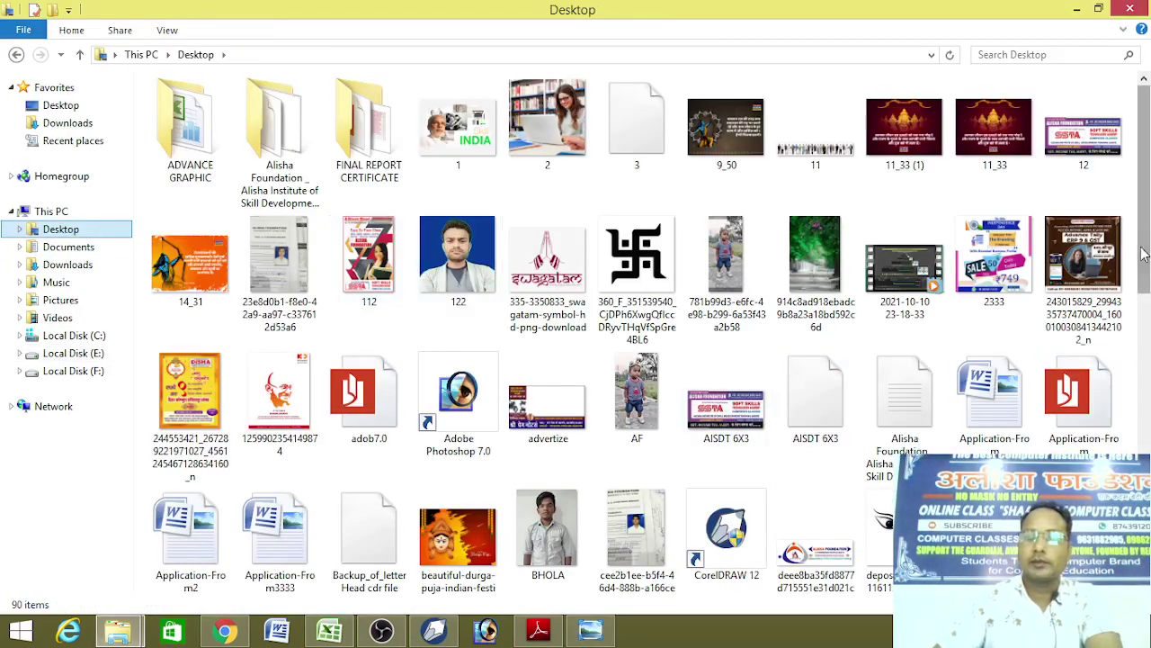
left_click_drag(1144, 254, 1147, 406)
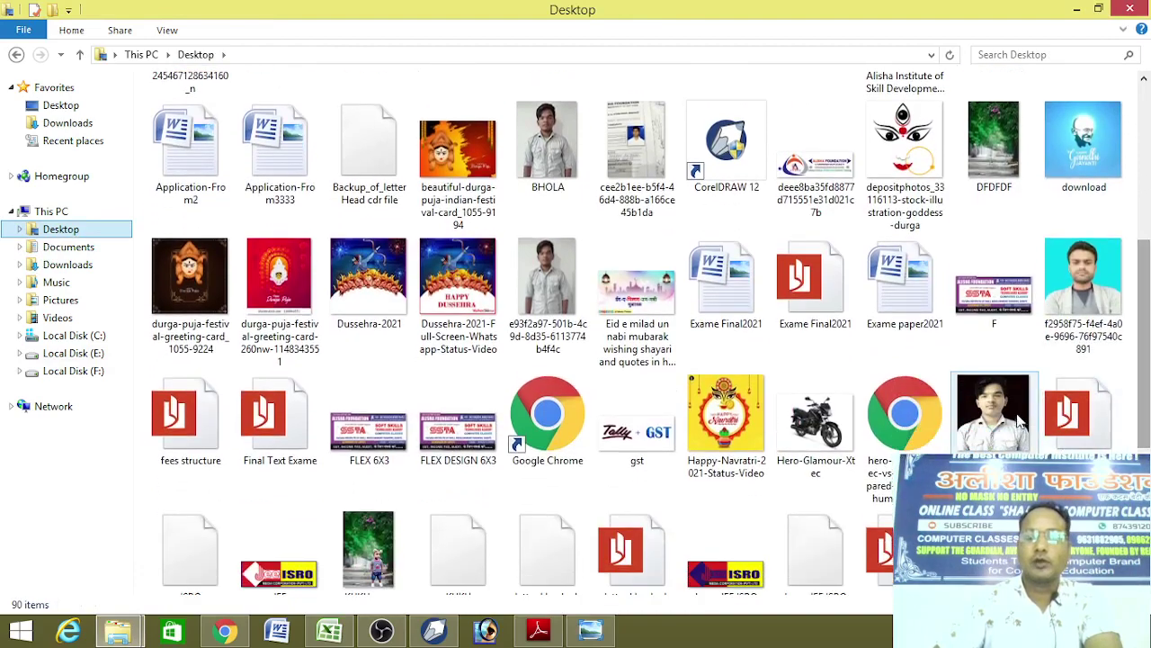
double_click(993, 414)
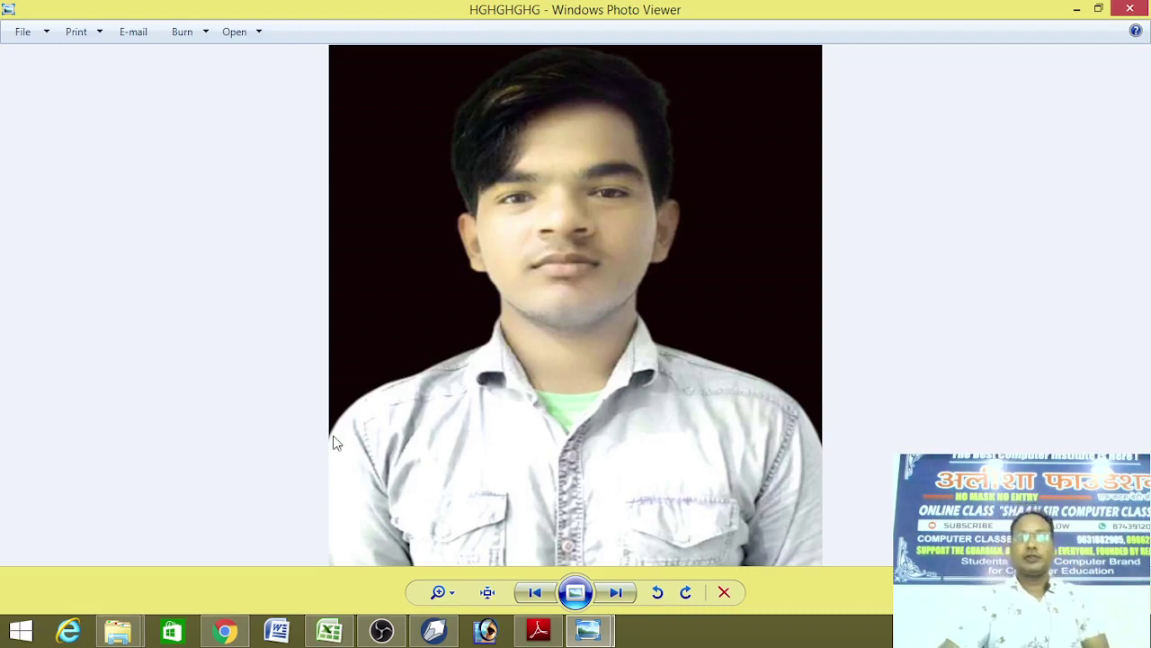
left_click(381, 629)
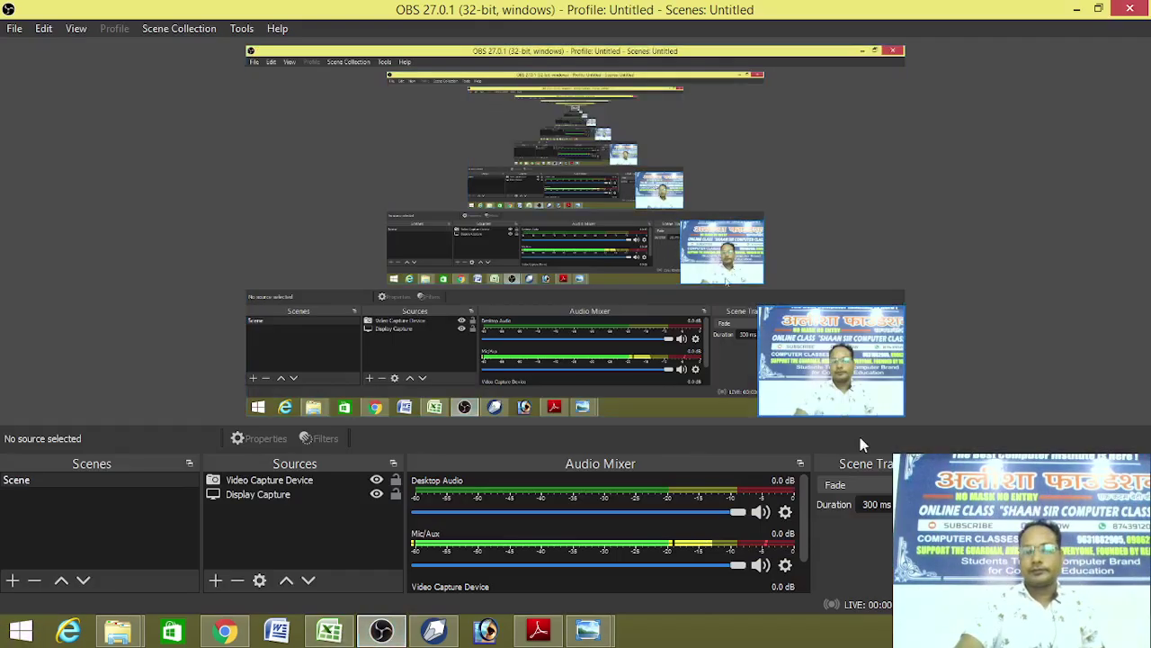